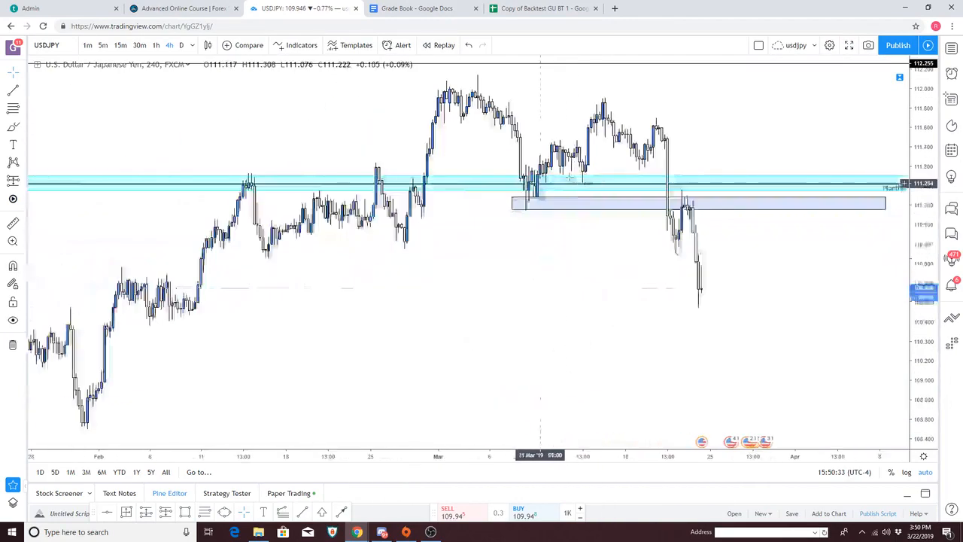
Step: Delete the blue rectangle zone just below the Monthly level on the 4-hour USDJPY chart
scroll(550, 280, up, 5)
scroll(417, 284, up, 2)
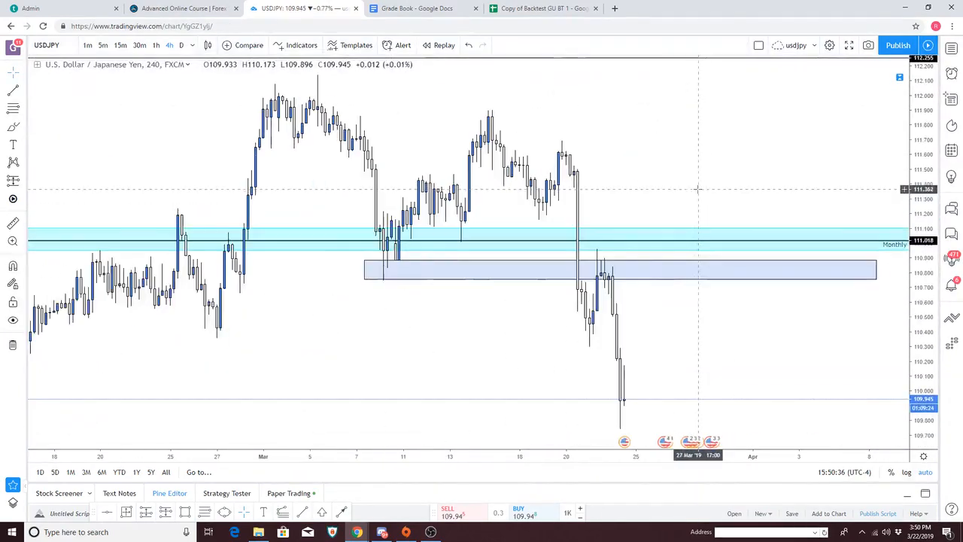
click(509, 285)
key(Delete)
Step: Switch the USDJPY chart to the weekly timeframe
drag(692, 153, 666, 153)
scroll(668, 155, down, 1)
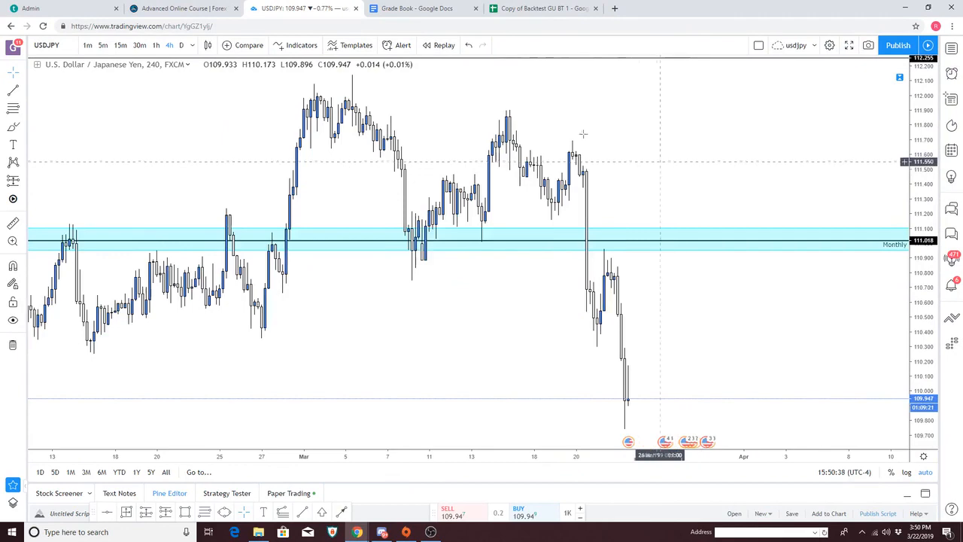
click(181, 45)
click(192, 45)
click(206, 257)
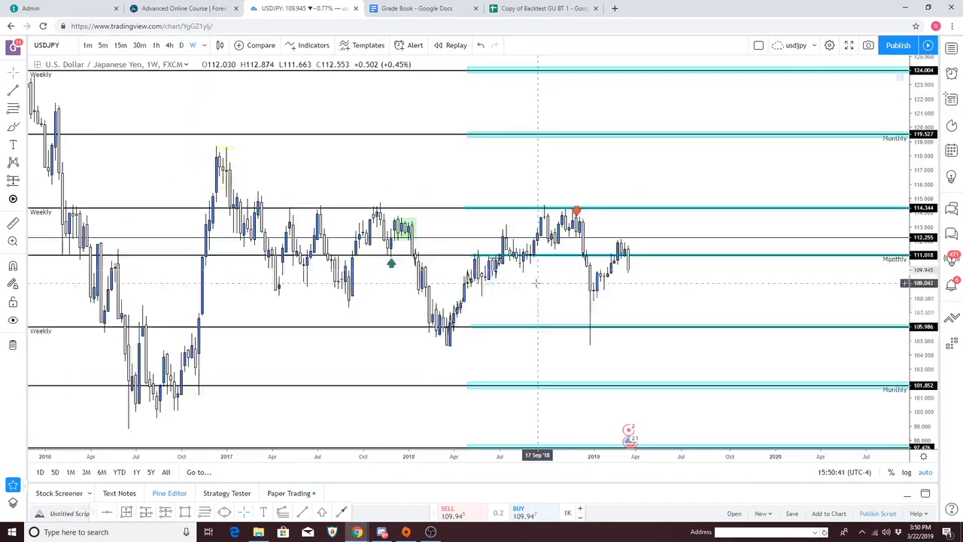
Step: Draw a horizontal trend line at about 111.875 from 27 Aug 2018 to 15 Jul 2019
scroll(624, 259, up, 3)
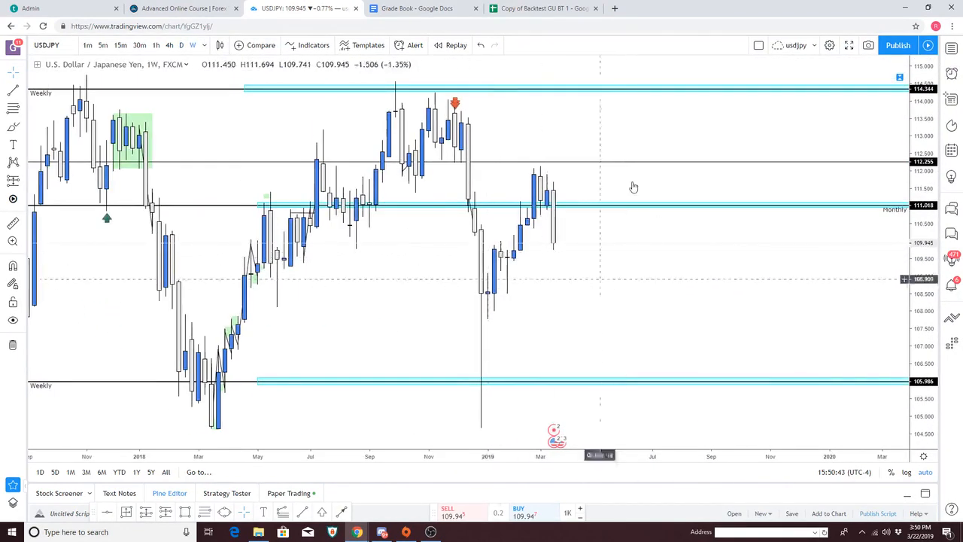
drag(567, 282, 579, 281)
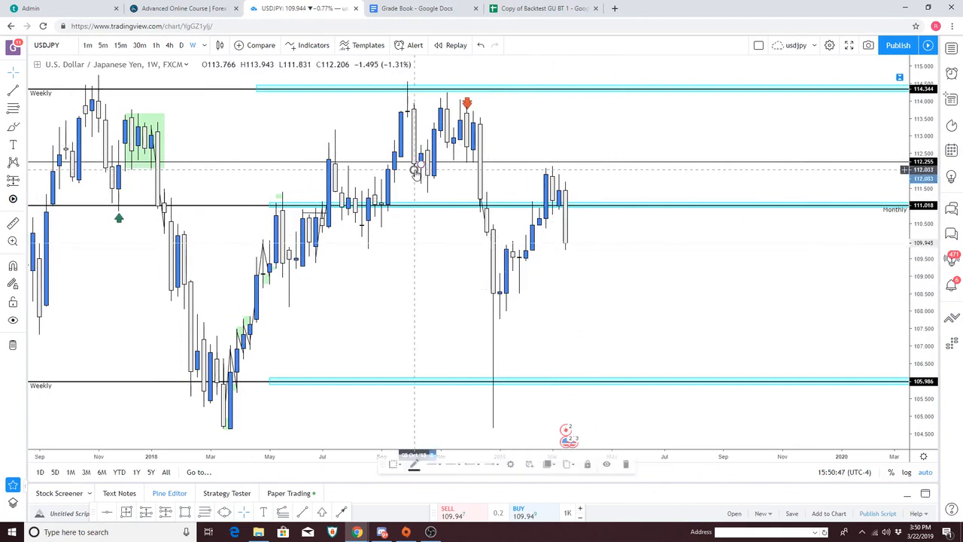
click(12, 88)
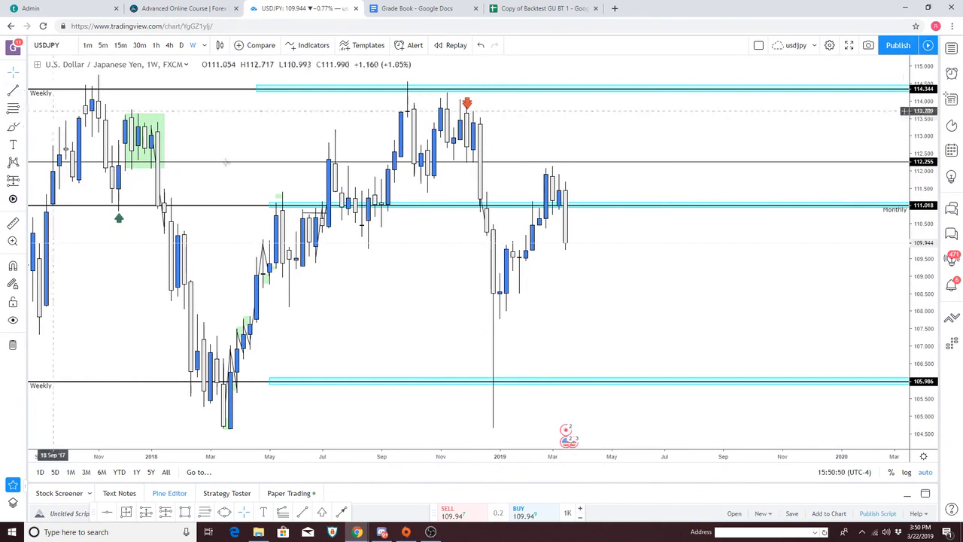
click(374, 176)
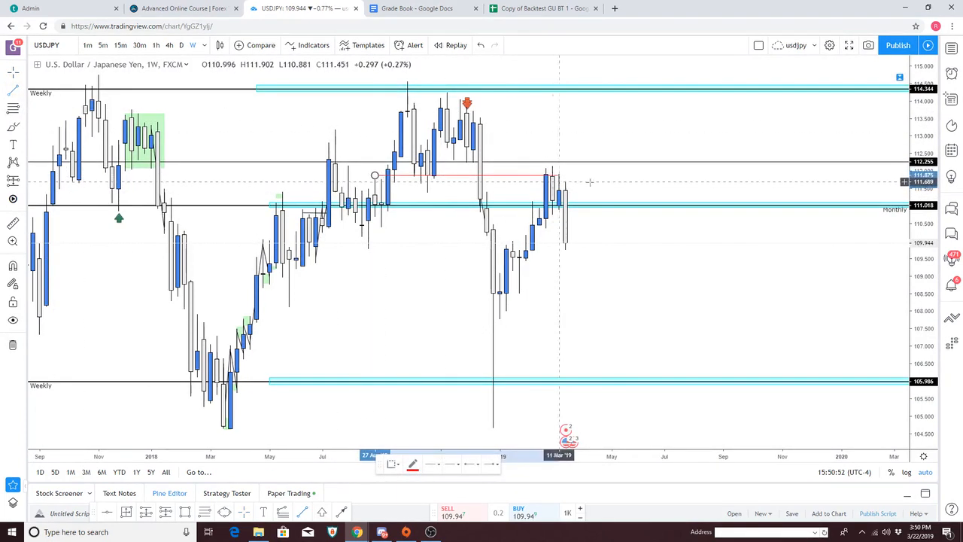
click(678, 175)
Step: Change the new trend line's colour to black in its settings
right_click(646, 180)
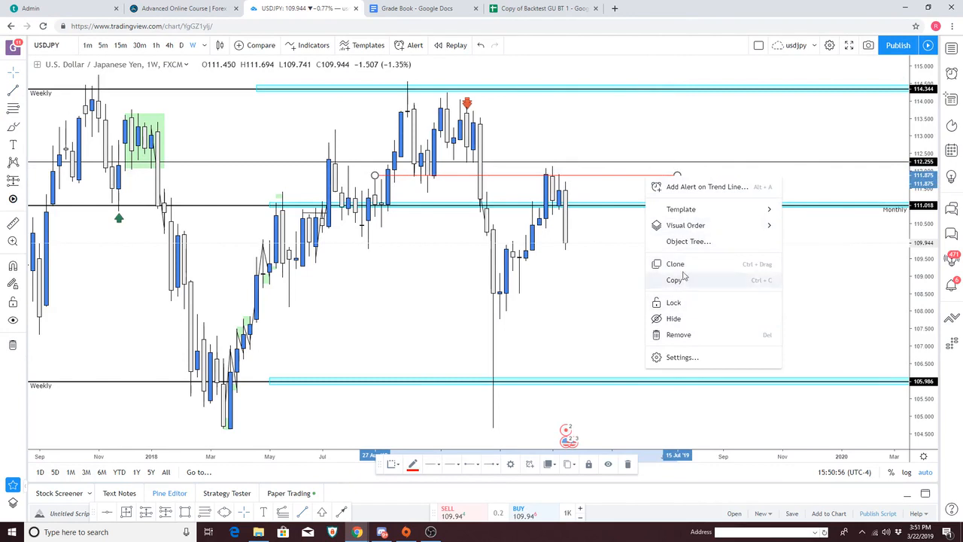
click(682, 356)
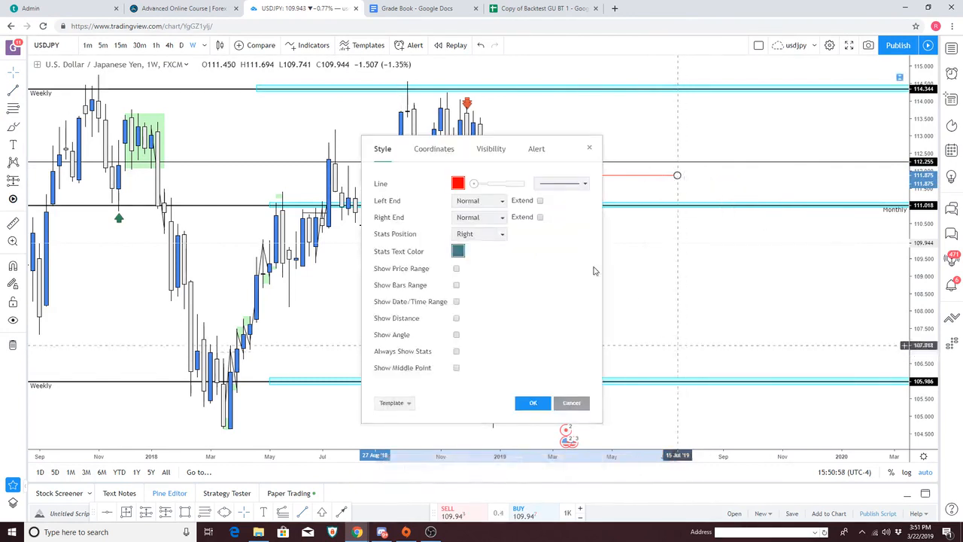
click(458, 185)
click(537, 193)
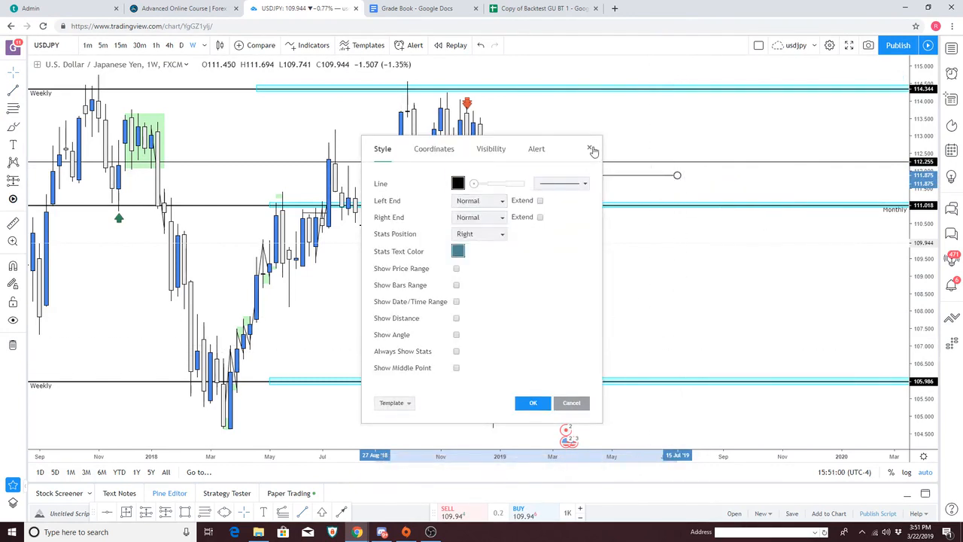
click(591, 149)
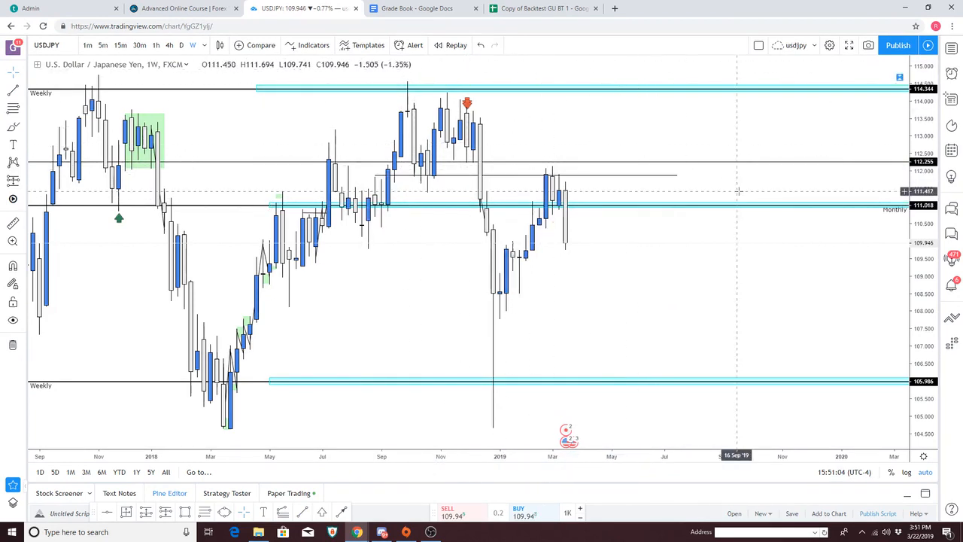
Step: Review the scoring criteria in the Grade Book document and return to the weekly price action around the Monthly level
click(418, 8)
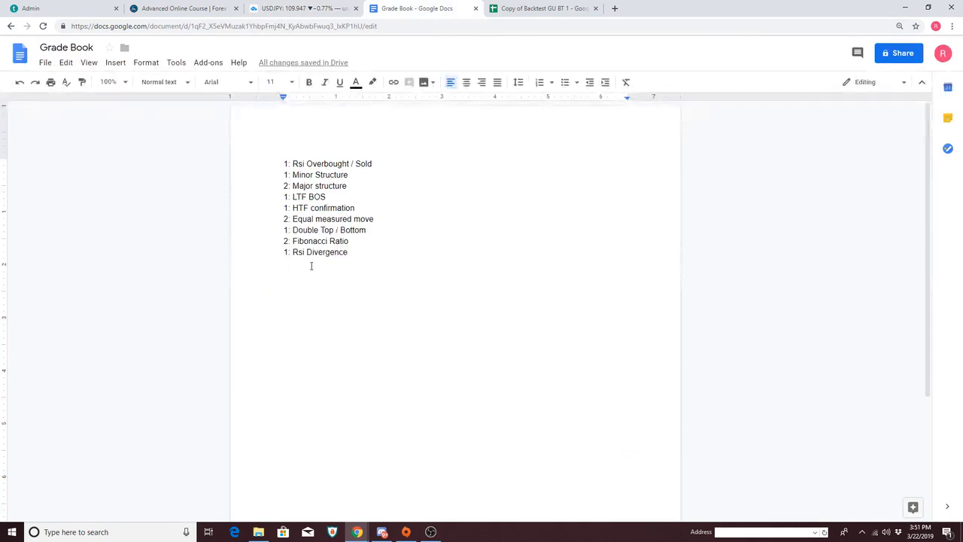
click(308, 15)
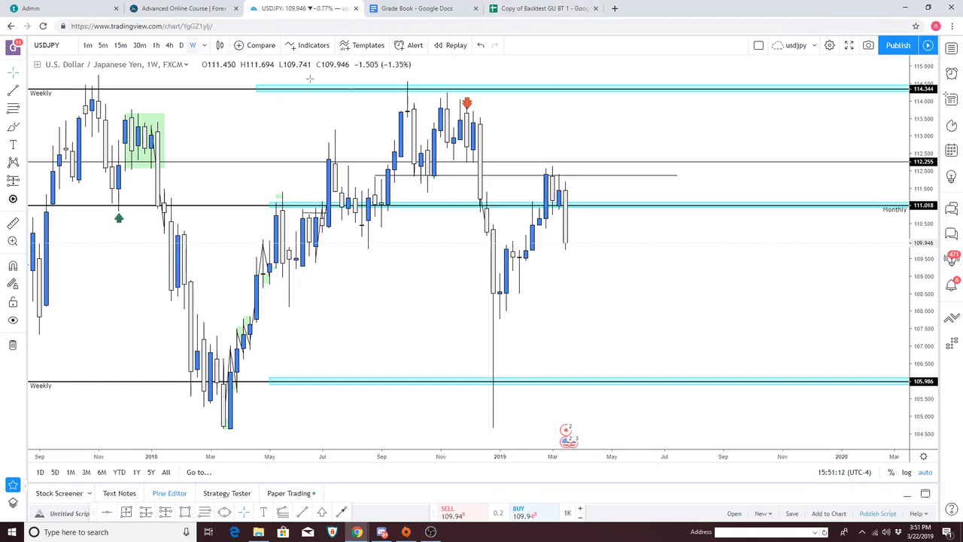
scroll(481, 226, up, 2)
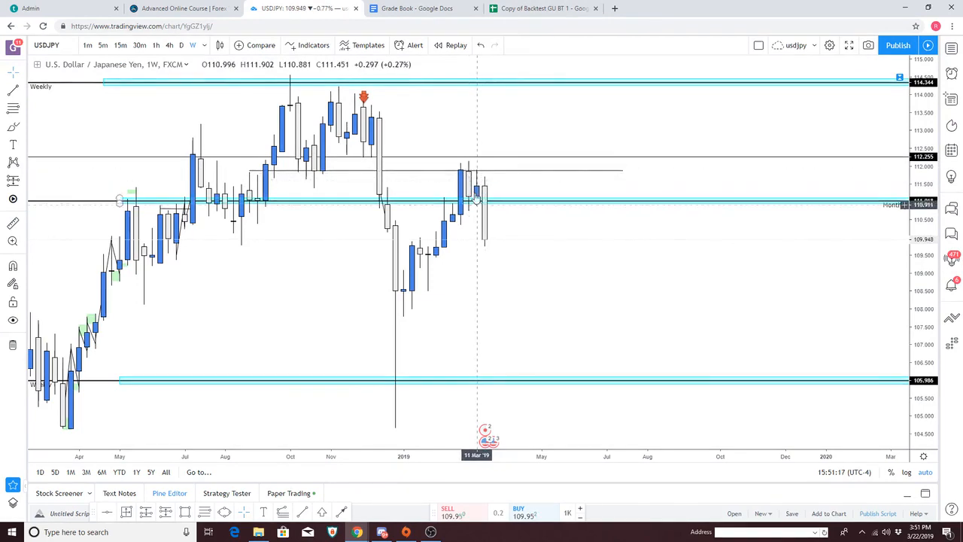
Step: View the recent candles around the Monthly level on the daily timeframe
click(181, 45)
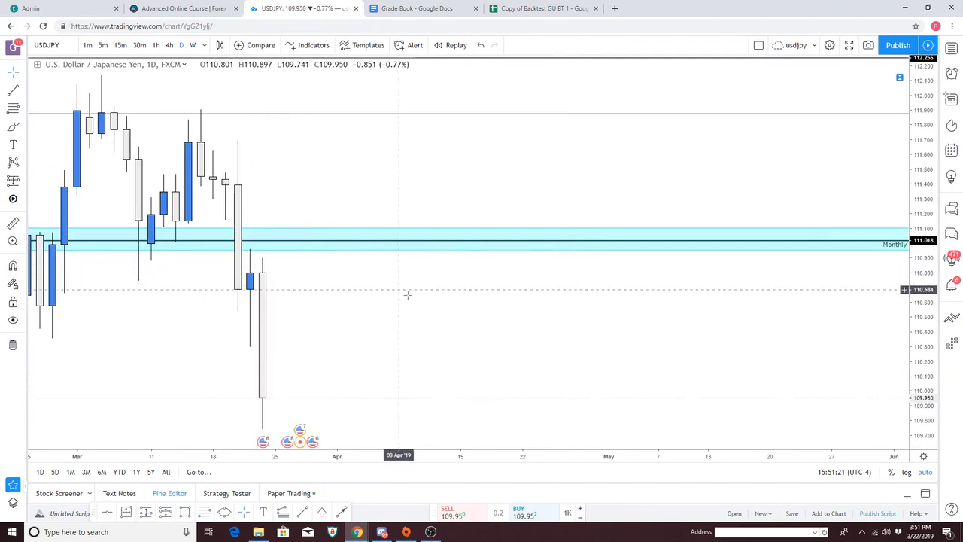
drag(399, 294, 710, 298)
scroll(710, 298, down, 2)
drag(583, 256, 451, 188)
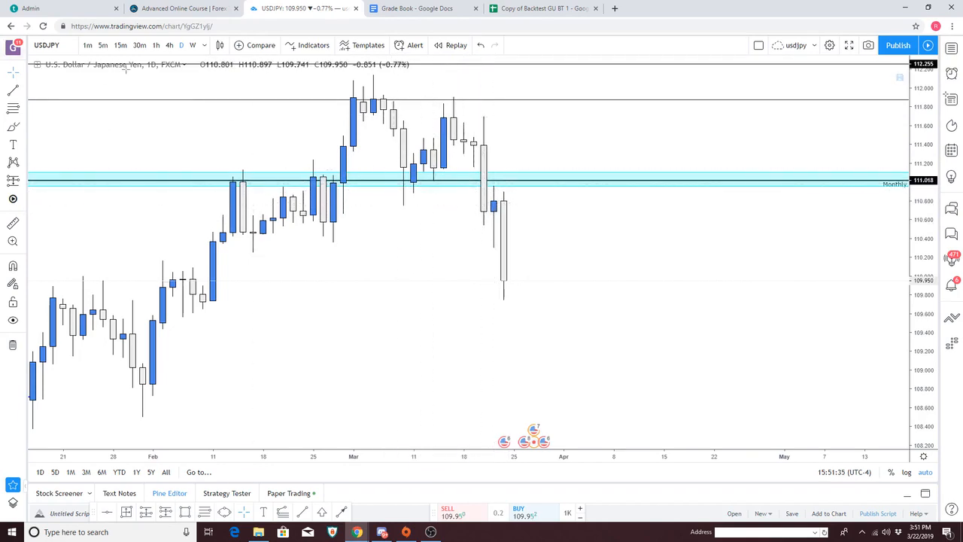
Step: Switch the chart to the 4-hour timeframe and bring the recent sell-off into view
click(171, 48)
scroll(429, 277, down, 8)
drag(623, 291, 411, 252)
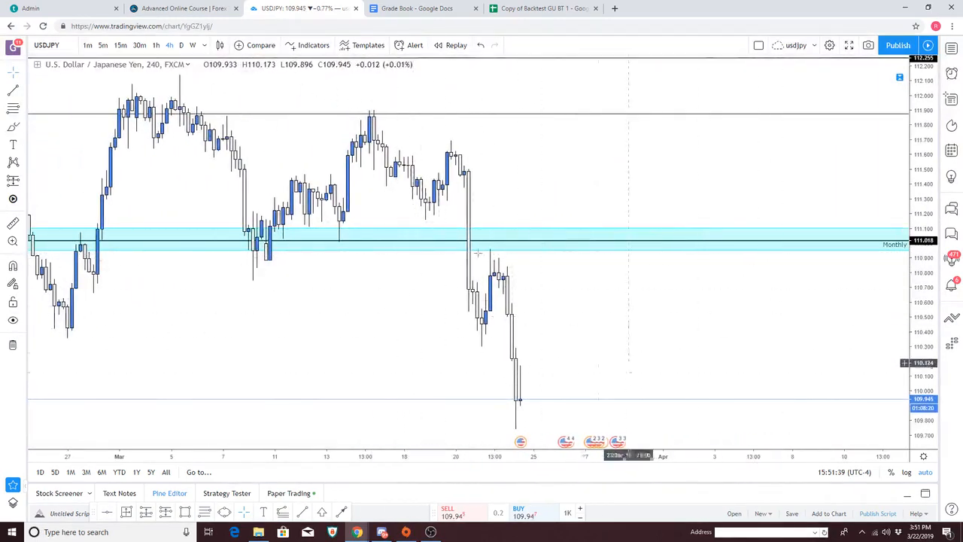
drag(594, 349, 662, 294)
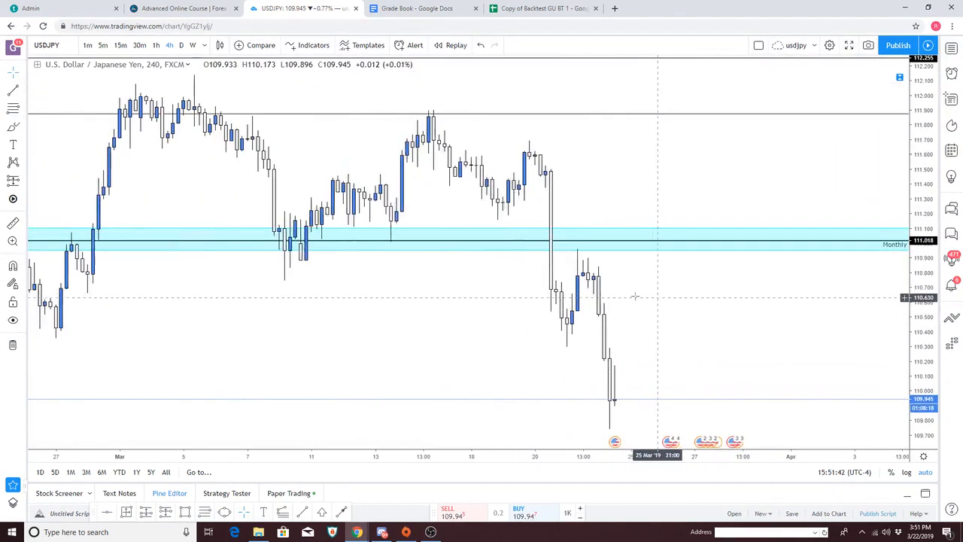
Step: Draw a Fibonacci retracement over the recent drop, from the swing high at 111.693 to the low at 110.297
click(13, 109)
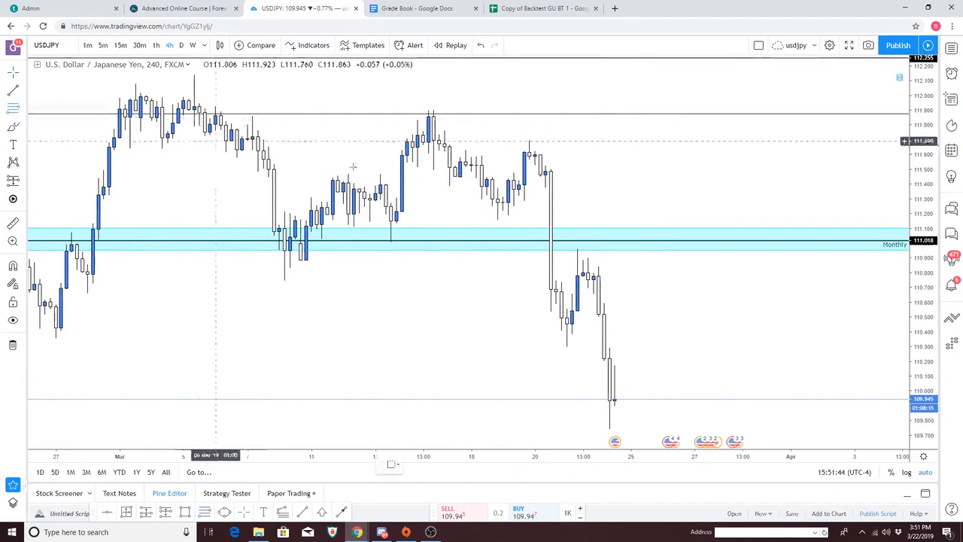
click(497, 140)
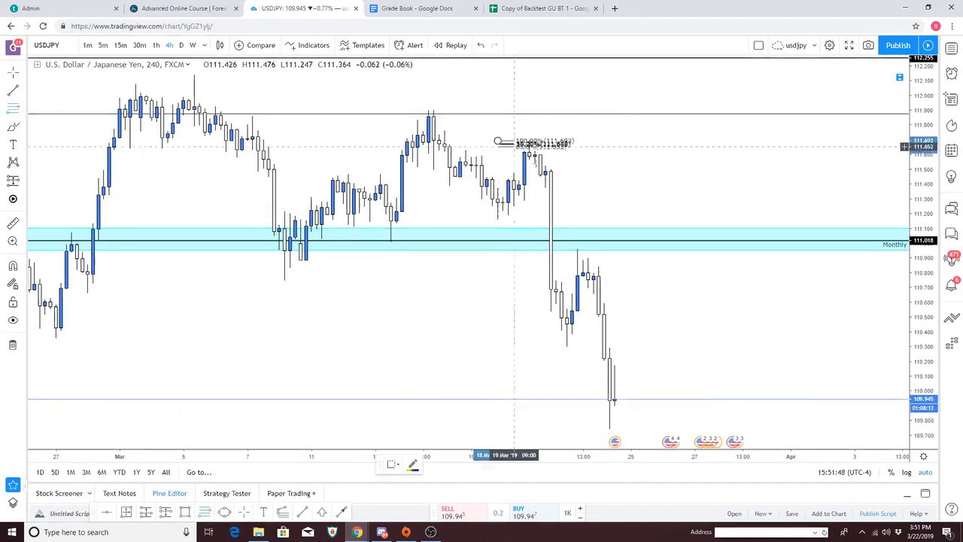
click(691, 347)
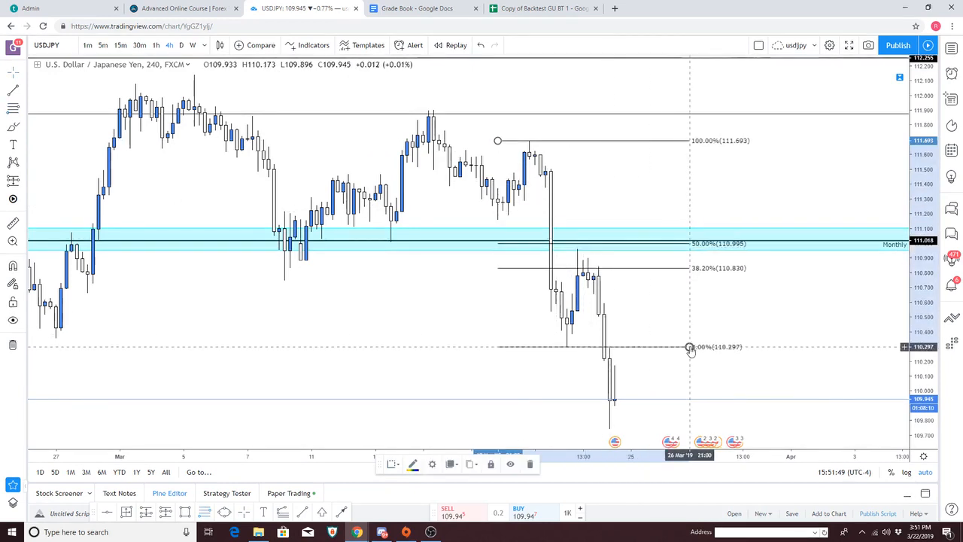
Step: Enable the 0.618, 0.786 and 0.886 levels of the Fibonacci retracement
right_click(689, 347)
click(722, 505)
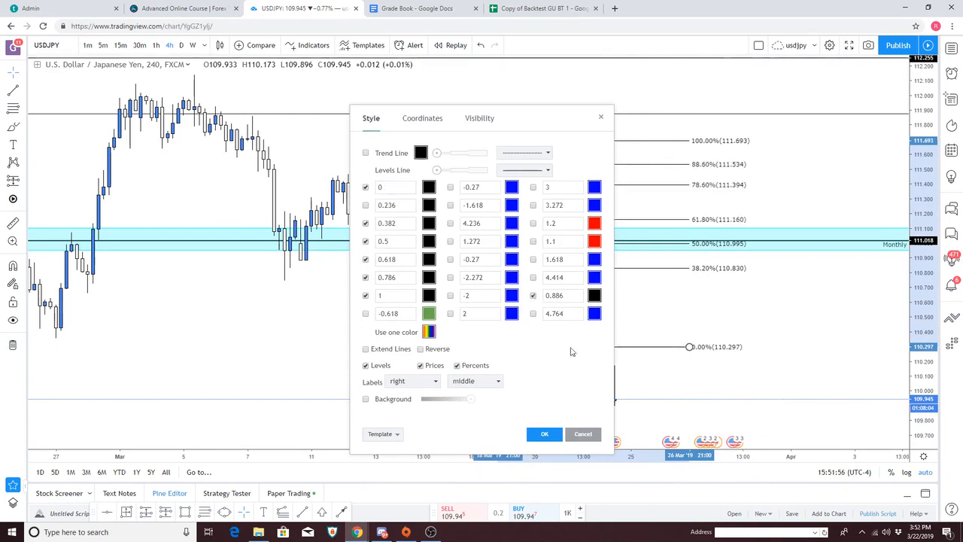
click(544, 434)
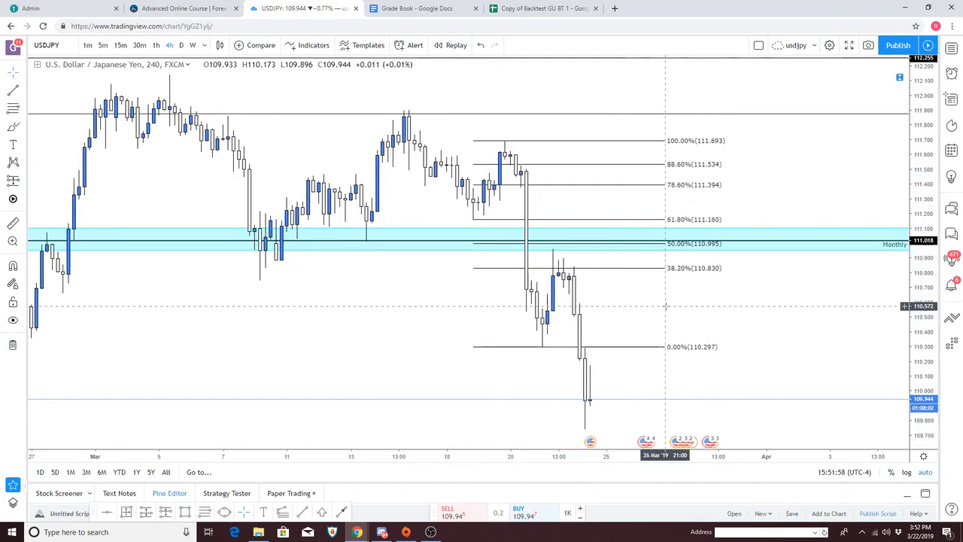
Step: Draw a rectangle zone just below the Monthly band, from about 110.953 to 110.749, spanning 7 March to 2 April 2019
click(21, 127)
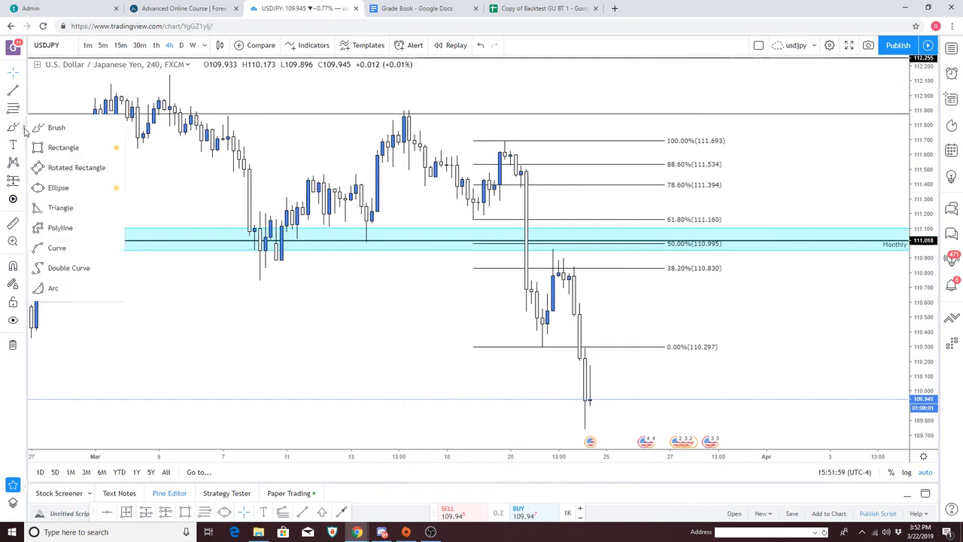
click(64, 163)
mouse_move(234, 250)
mouse_down()
mouse_move(499, 295)
mouse_move(759, 286)
mouse_move(798, 269)
mouse_move(803, 280)
mouse_up()
Step: Set the rectangle's background colour to translucent blue
right_click(802, 281)
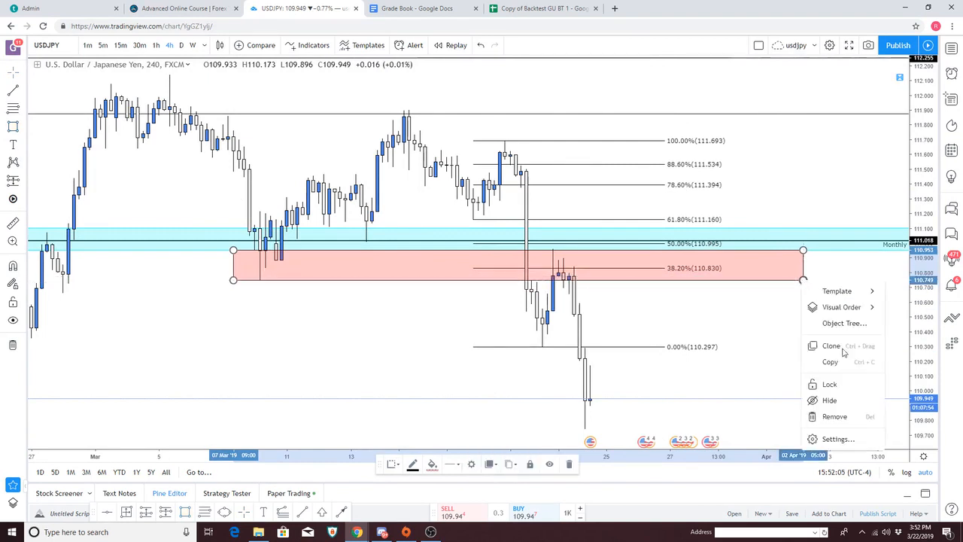
click(829, 437)
click(453, 285)
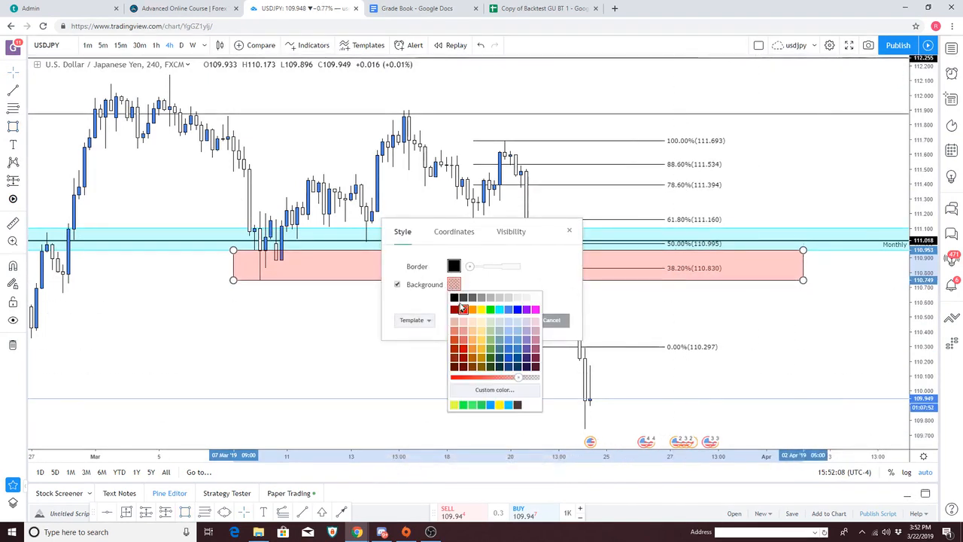
click(453, 297)
click(454, 284)
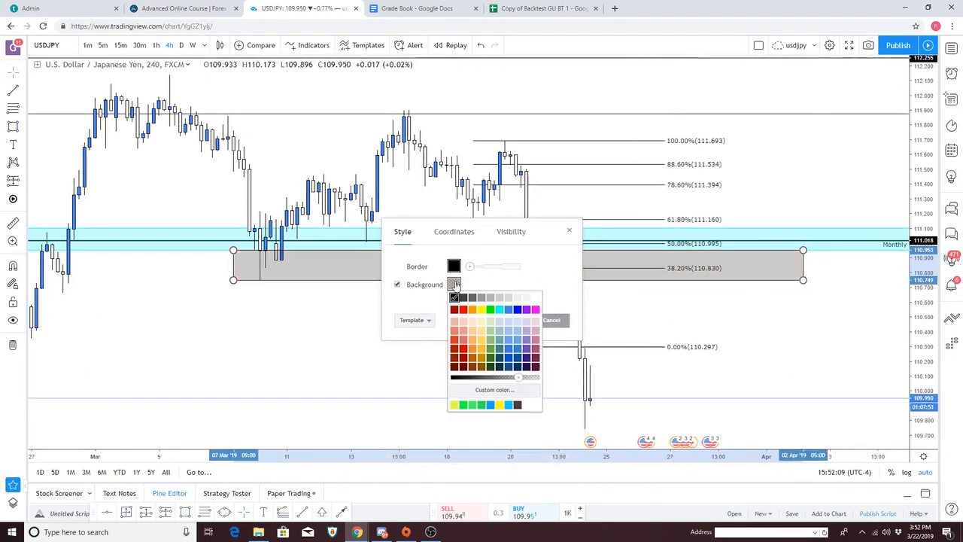
click(508, 311)
click(513, 319)
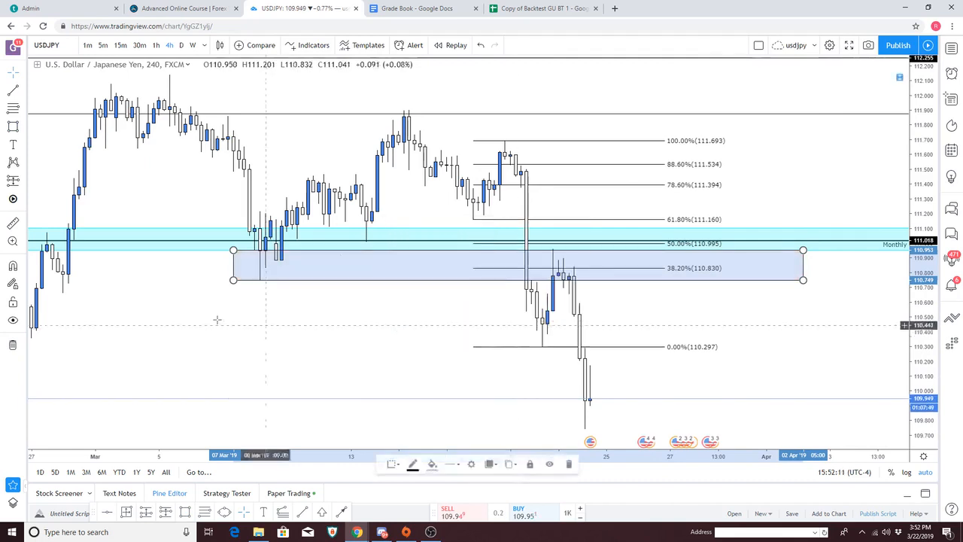
Step: Add a text label reading "MSL : 1" in the empty area below the rectangle zone
click(14, 143)
click(156, 340)
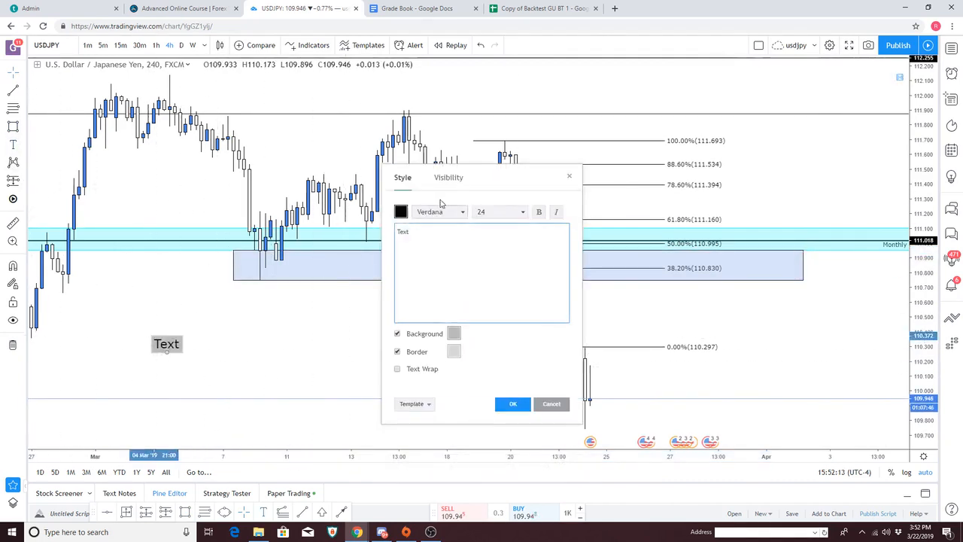
key(BackSpace)
key(BackSpace)
key(BackSpace)
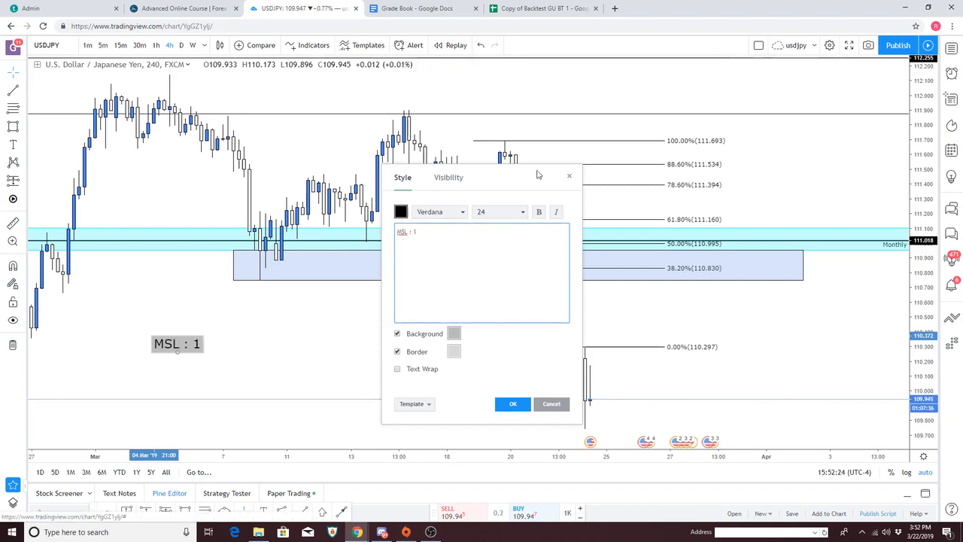
click(569, 176)
Step: Add the lines "Fib Ret: 2" and "HTC" 1" to the text label, checking the scores in the Grade Book document
drag(372, 336, 335, 335)
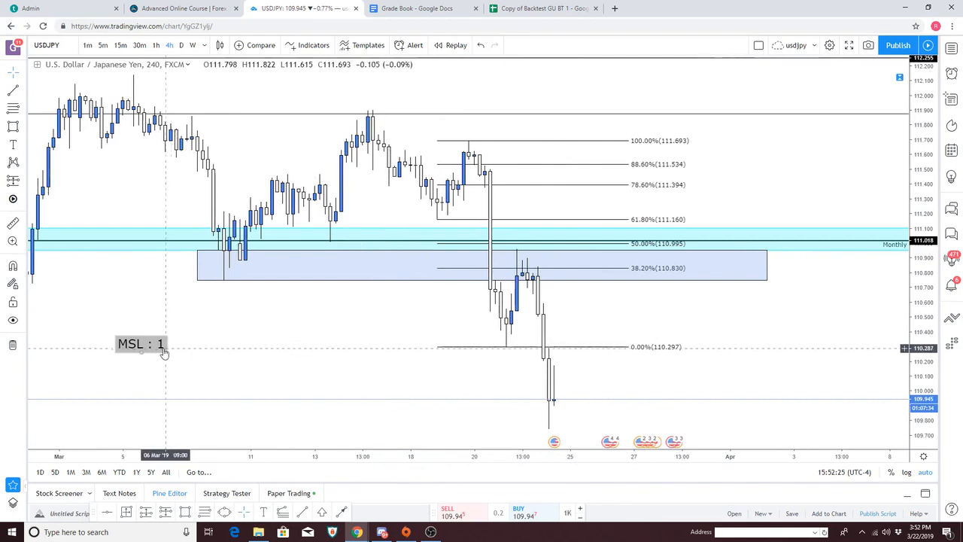
double_click(137, 343)
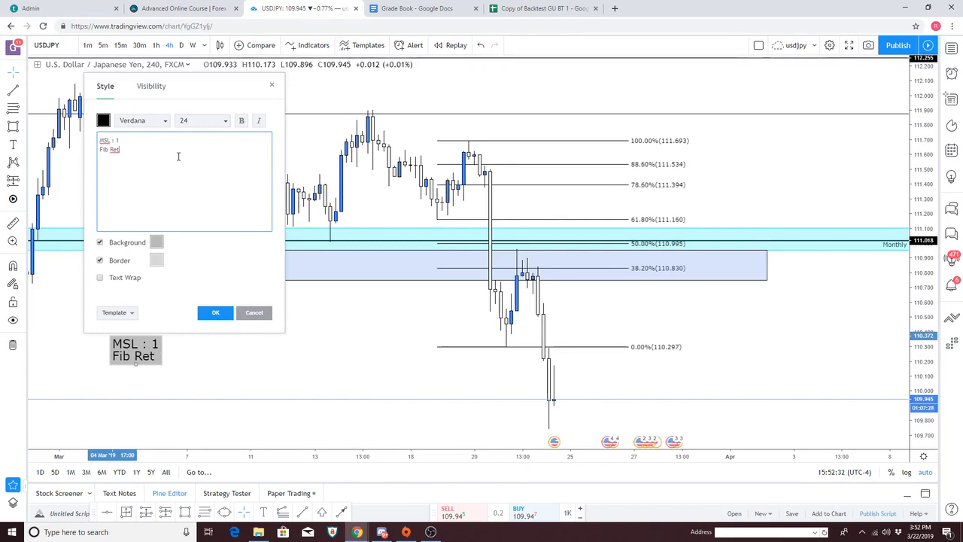
click(418, 11)
drag(366, 238, 285, 235)
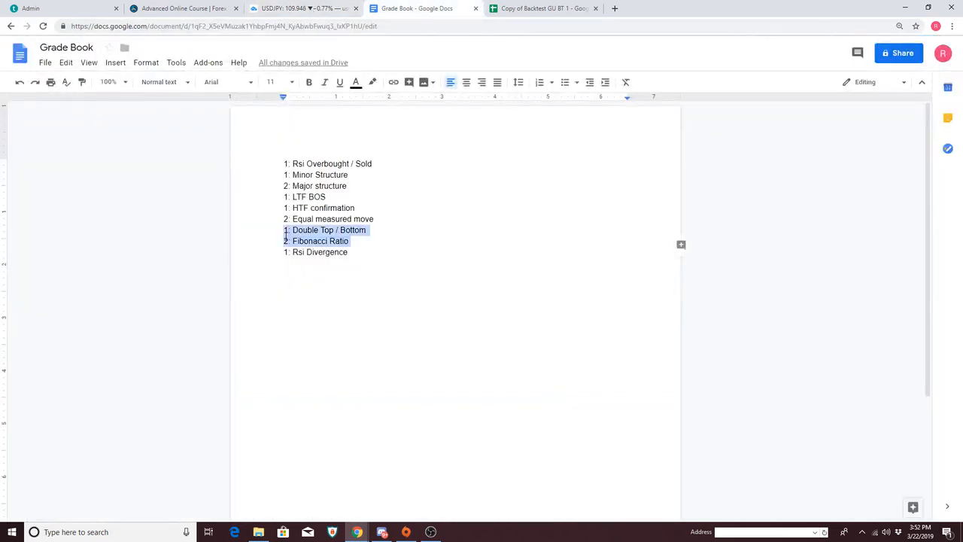
click(331, 12)
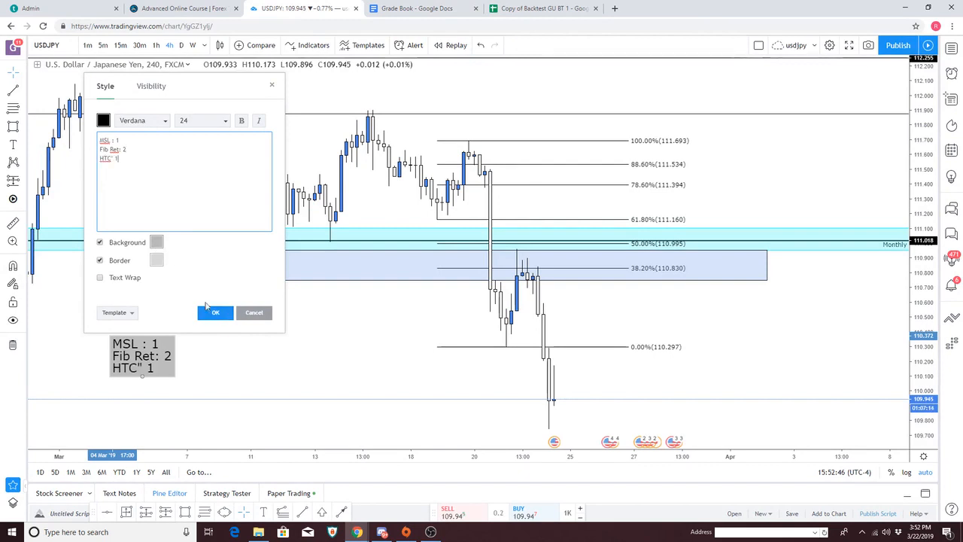
click(214, 313)
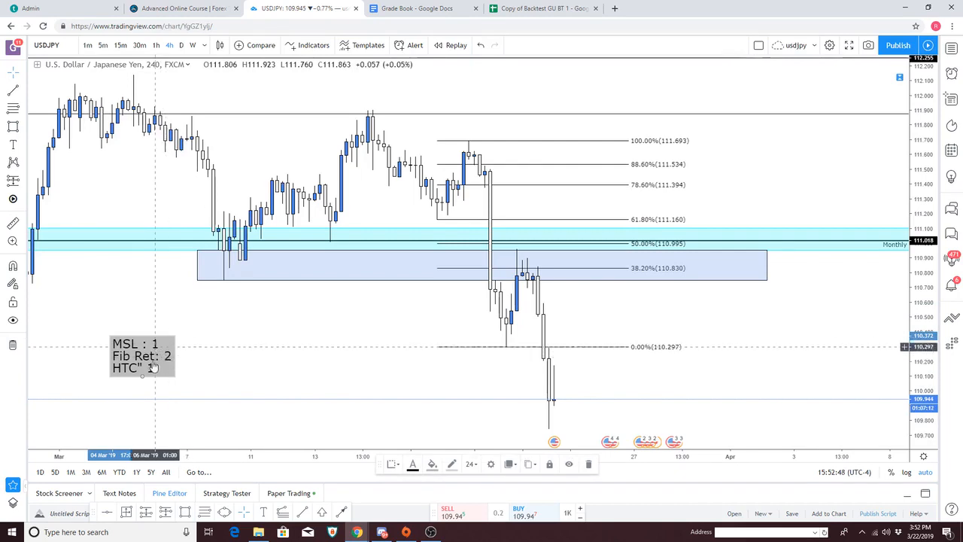
Step: Move the score label closer to the underside of the blue rectangle zone on the 4-hour chart
scroll(492, 350, up, 2)
scroll(492, 350, down, 4)
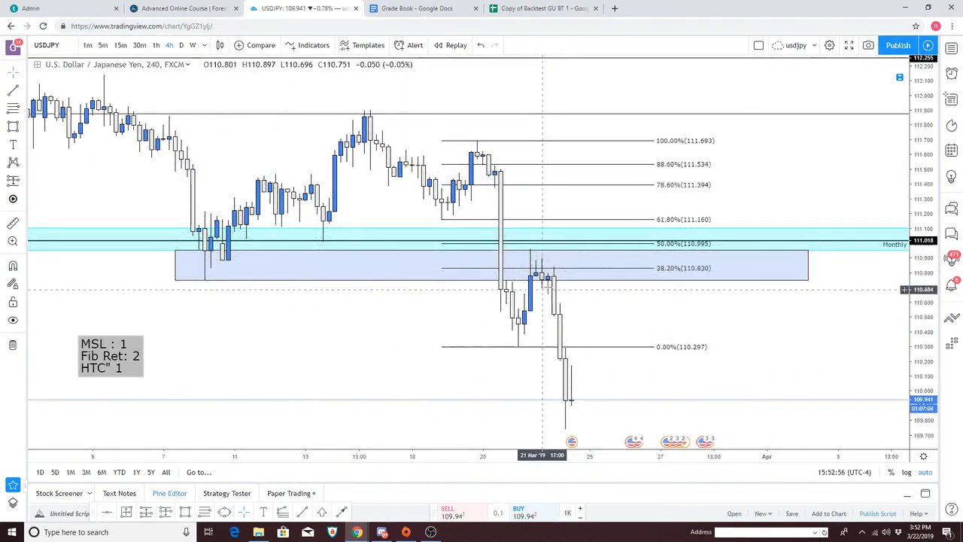
scroll(407, 279, up, 3)
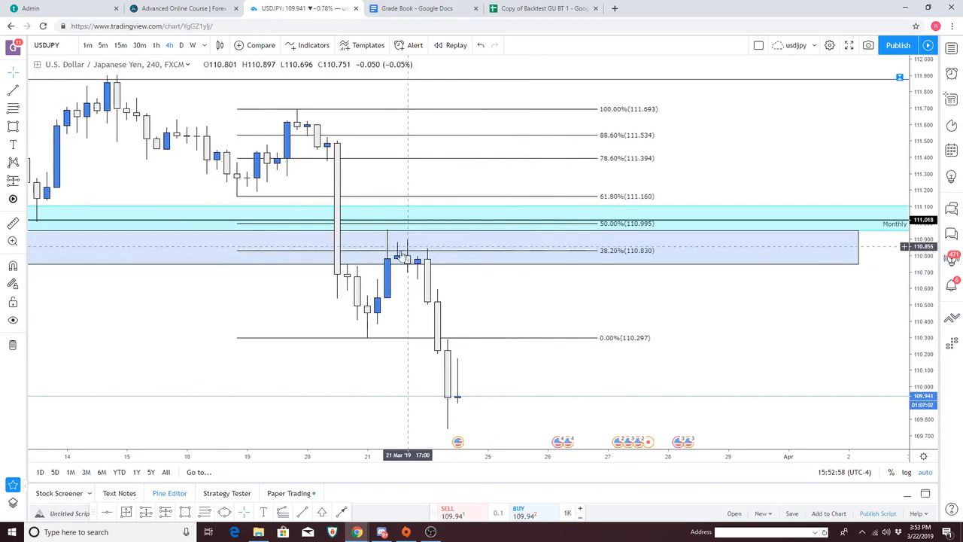
drag(485, 294, 674, 305)
scroll(686, 305, down, 5)
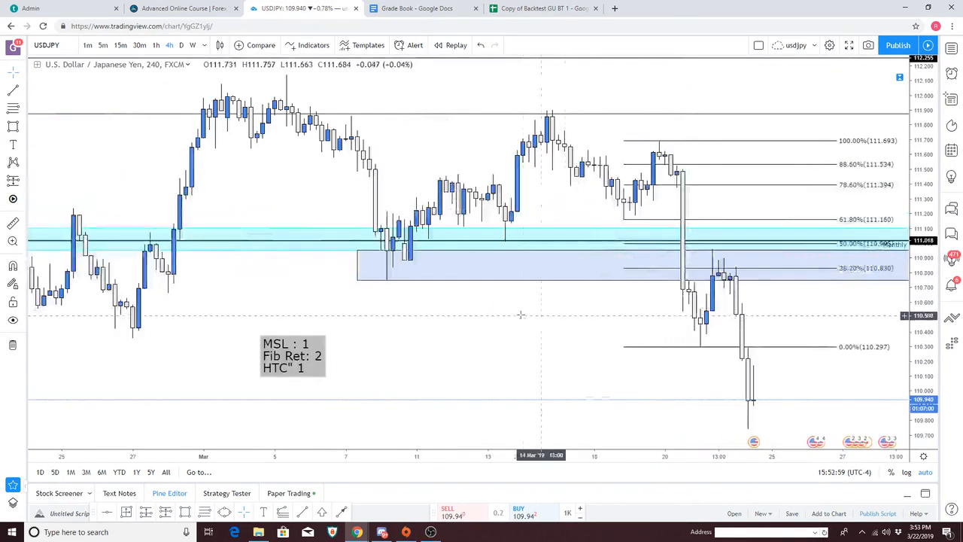
drag(459, 319, 382, 327)
drag(234, 338, 312, 319)
drag(457, 309, 415, 307)
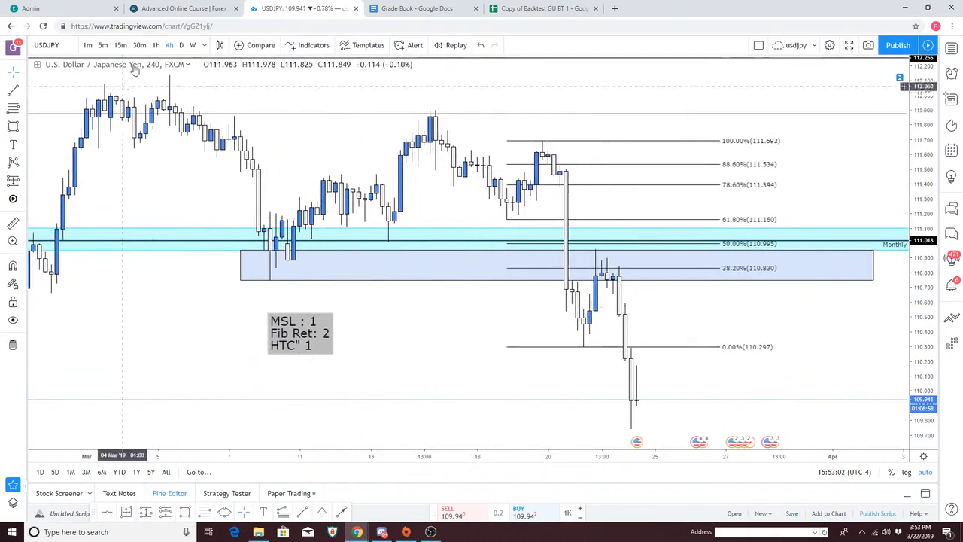
Step: Switch the chart to the 30-minute timeframe and move the score label just below the blue zone, around 19 March
click(140, 46)
scroll(477, 393, down, 8)
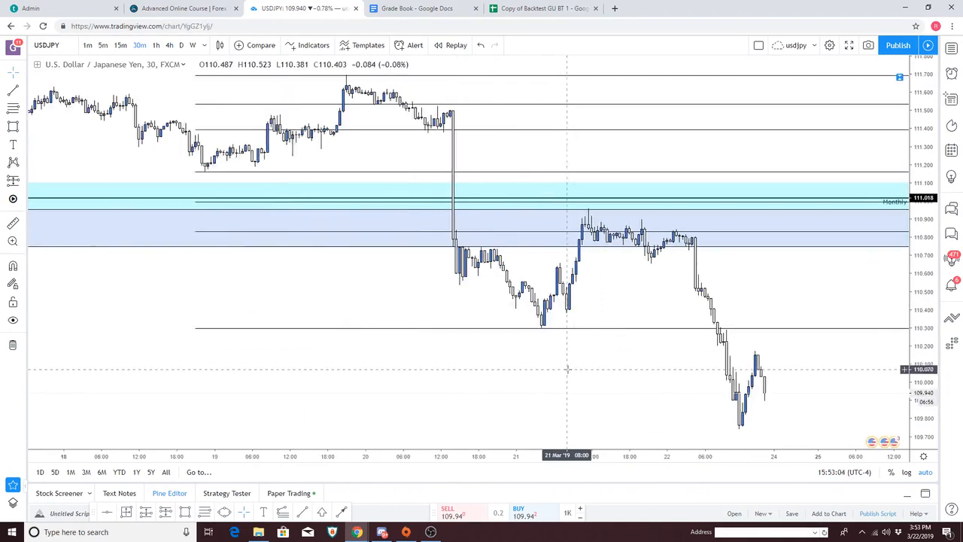
drag(254, 338, 651, 321)
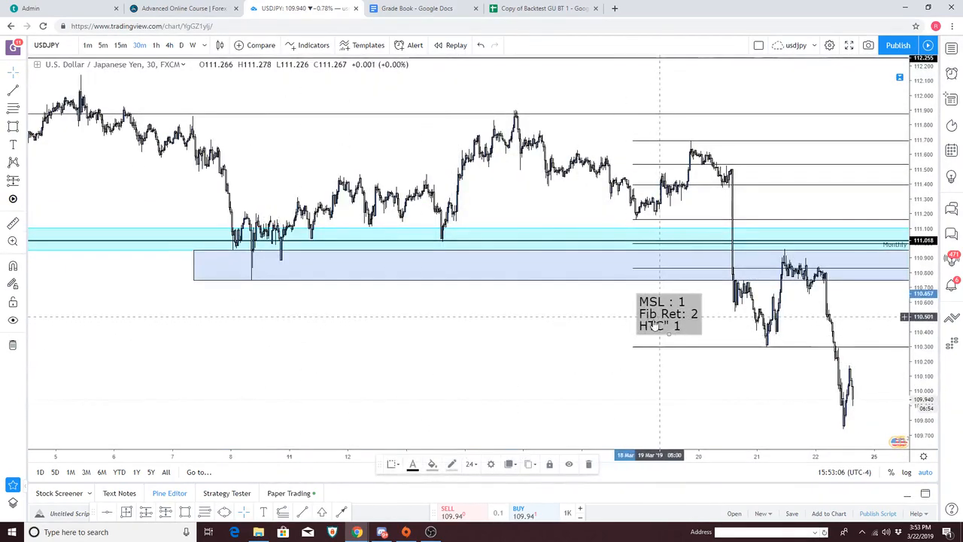
Step: Draw a trend line along the sharp drop, from about 111.501 on 20 March 11:00 to the swing low at about 110.308
drag(563, 361, 288, 343)
scroll(324, 349, up, 6)
scroll(324, 350, up, 1)
drag(230, 238, 601, 271)
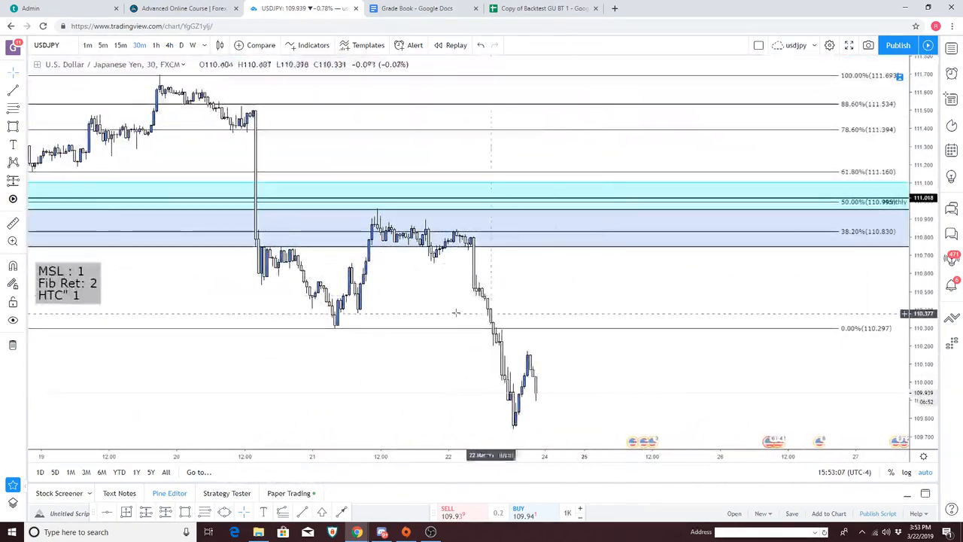
scroll(433, 296, up, 2)
drag(433, 295, 619, 286)
scroll(493, 288, up, 3)
drag(324, 288, 604, 288)
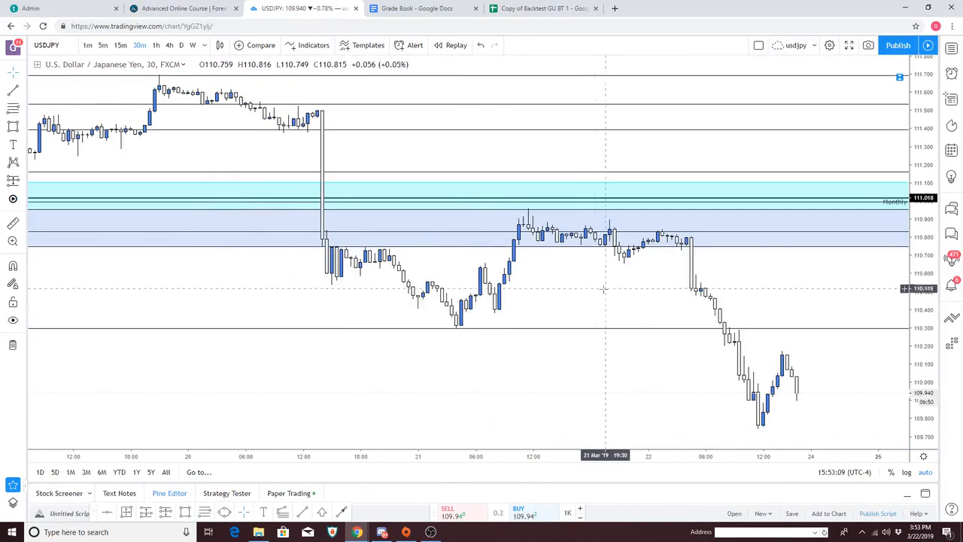
click(12, 89)
click(294, 111)
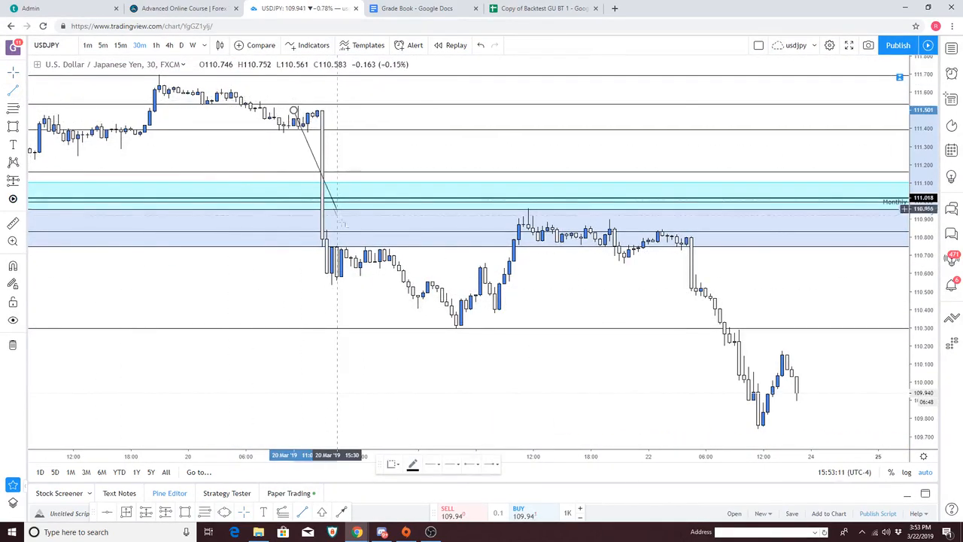
click(452, 325)
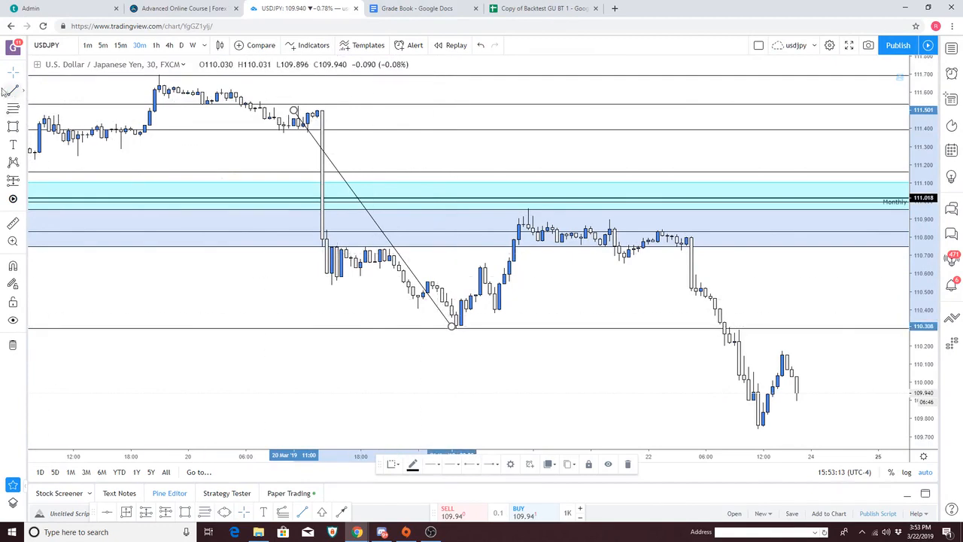
Step: Draw trend lines for the rise from about 110.308 to 110.637 and for the pullback down from about 110.632
click(452, 326)
click(480, 266)
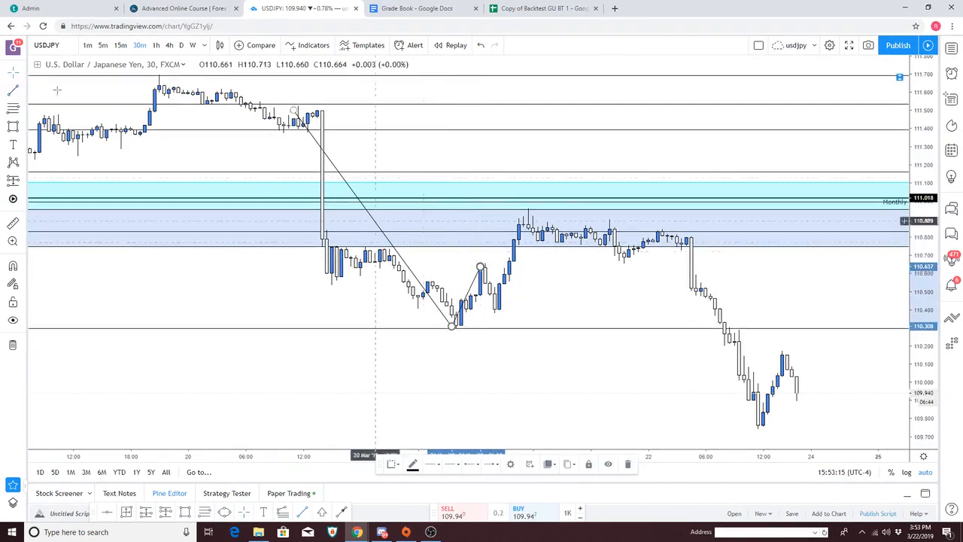
click(13, 91)
click(476, 268)
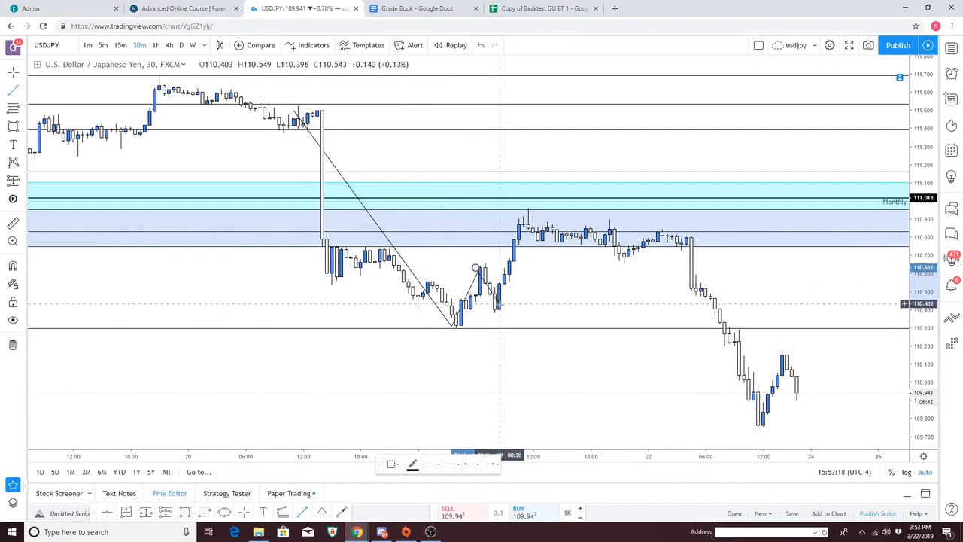
click(557, 303)
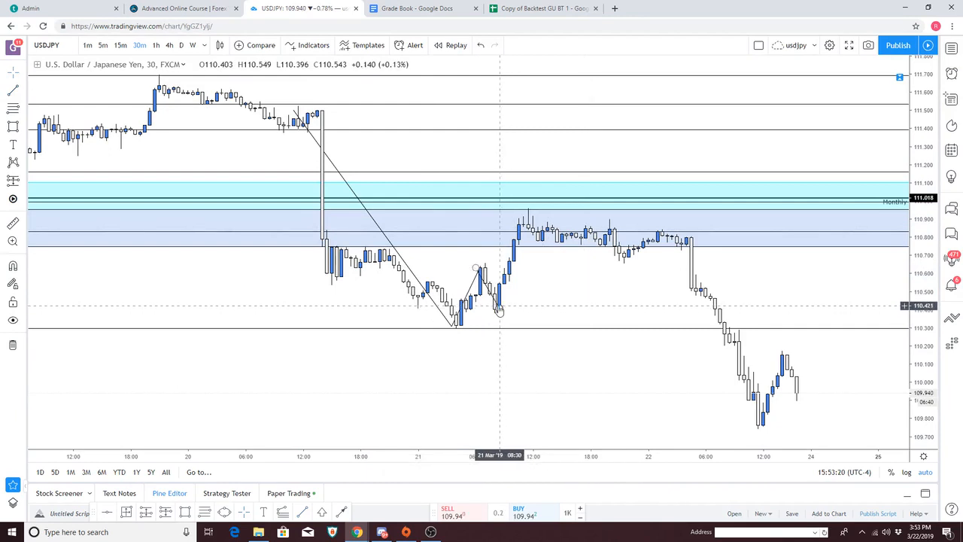
Step: Draw a rising trend line from about 110.413 to 110.745 and a horizontal line through the prior swing high at about 110.640
click(14, 90)
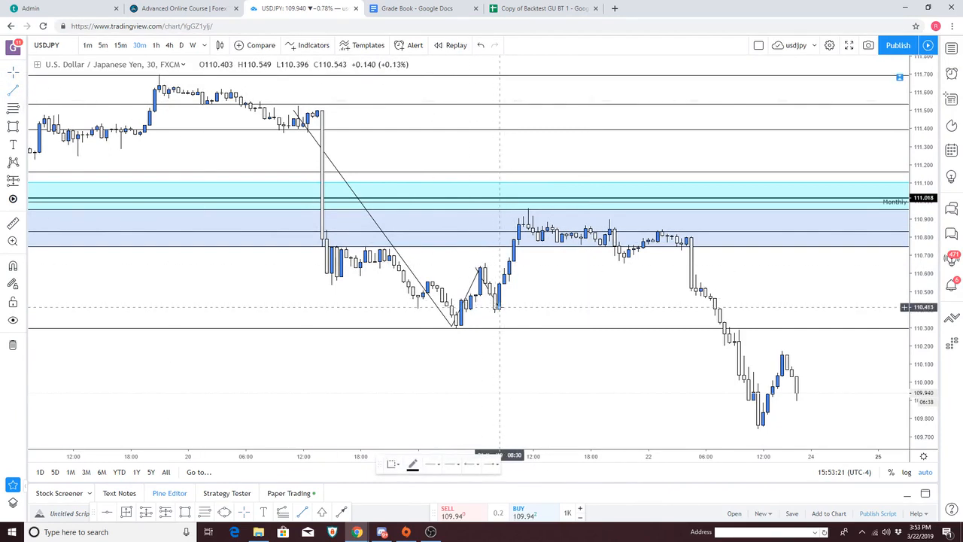
click(514, 248)
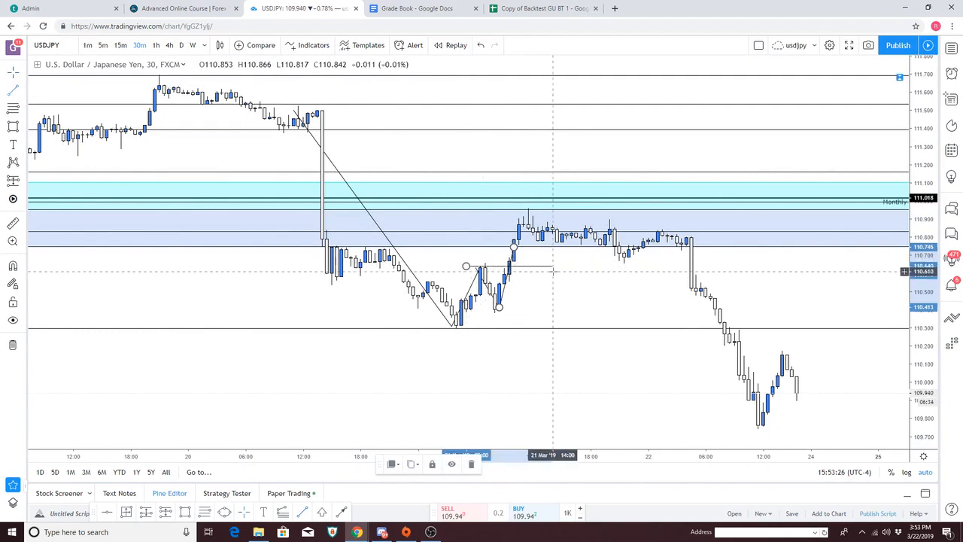
click(485, 311)
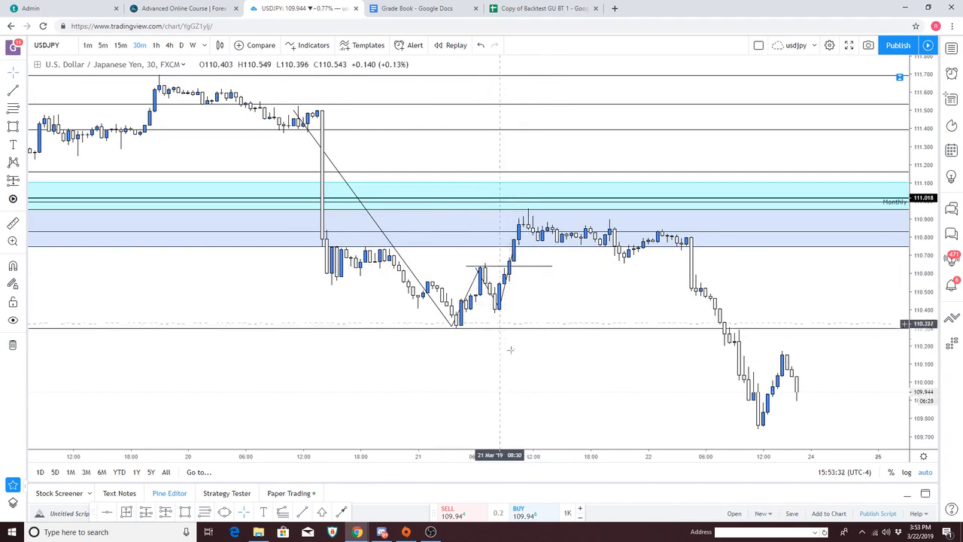
Step: Move the score label closer to the sharp drop, to about 19 March 19:00 just below the blue zone
drag(557, 294, 483, 225)
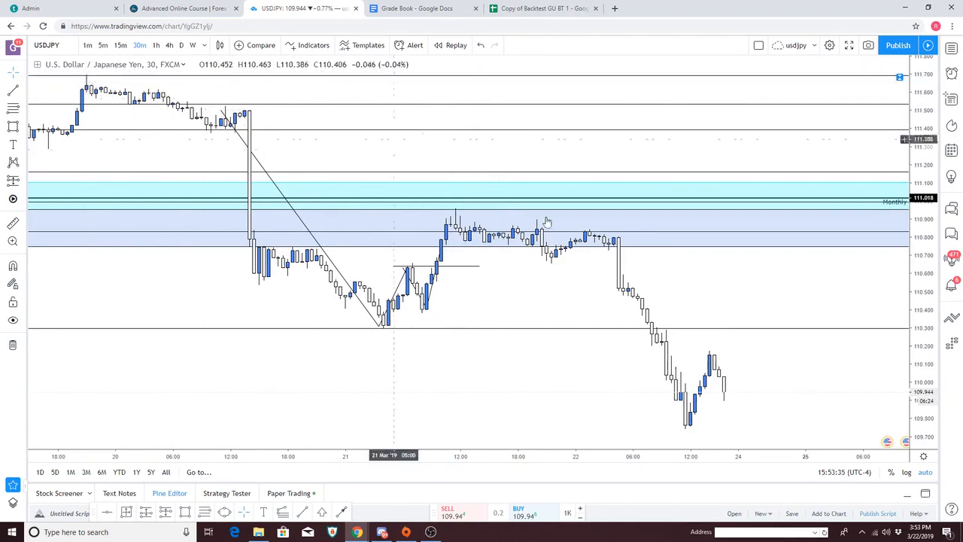
drag(474, 286, 738, 280)
scroll(739, 281, down, 4)
drag(393, 311, 520, 315)
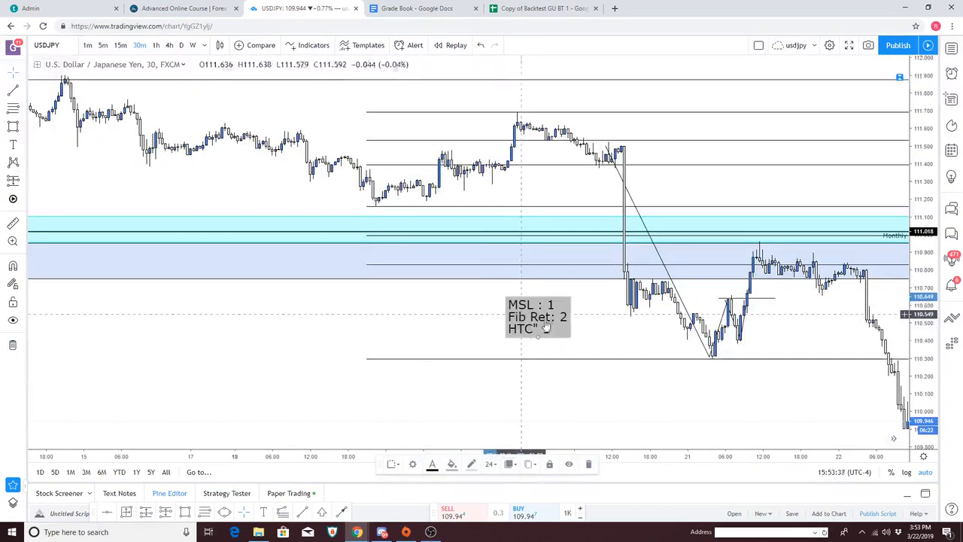
Step: Draw a Fibonacci extension over the small pullback, from about 110.659 down to 110.383, projected from about 110.385
drag(613, 333, 328, 296)
drag(521, 304, 460, 300)
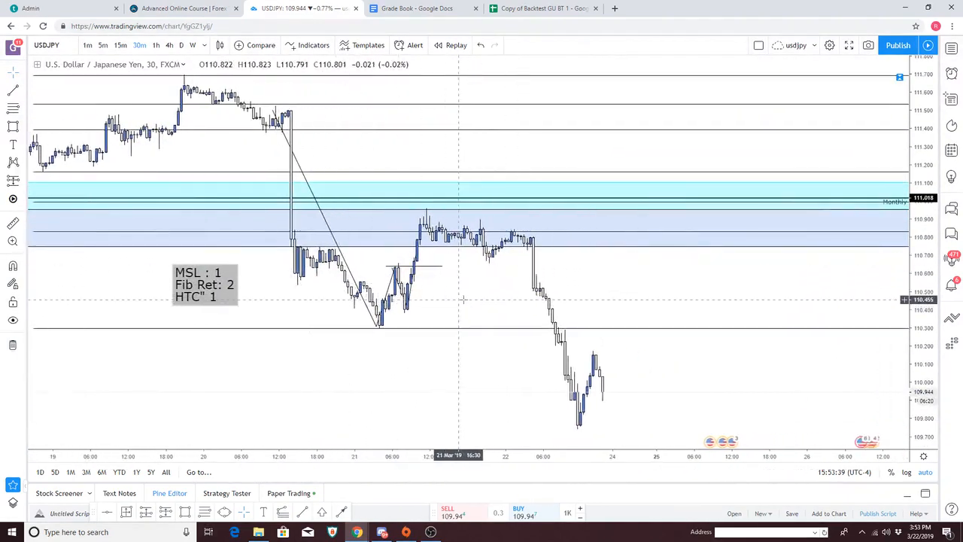
scroll(460, 299, up, 2)
drag(329, 275, 373, 287)
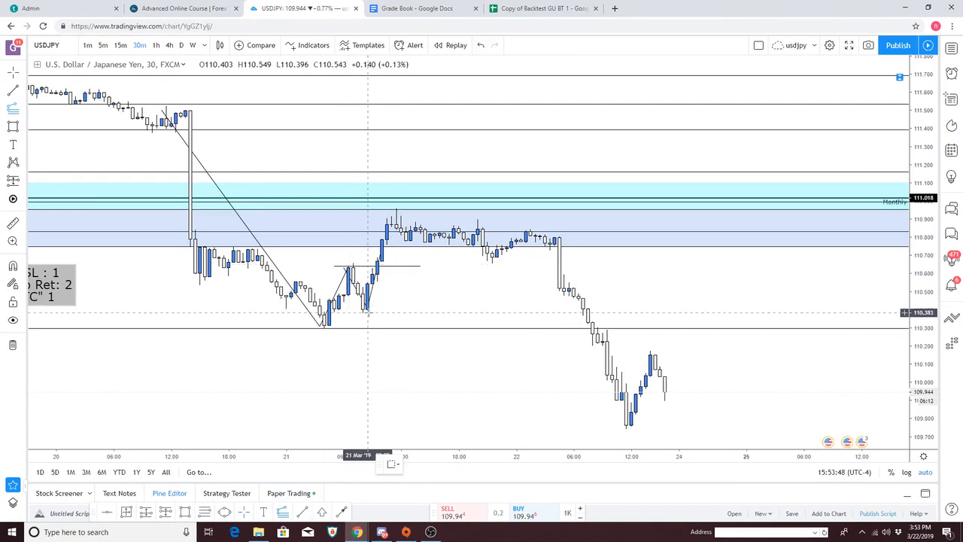
click(367, 311)
click(335, 264)
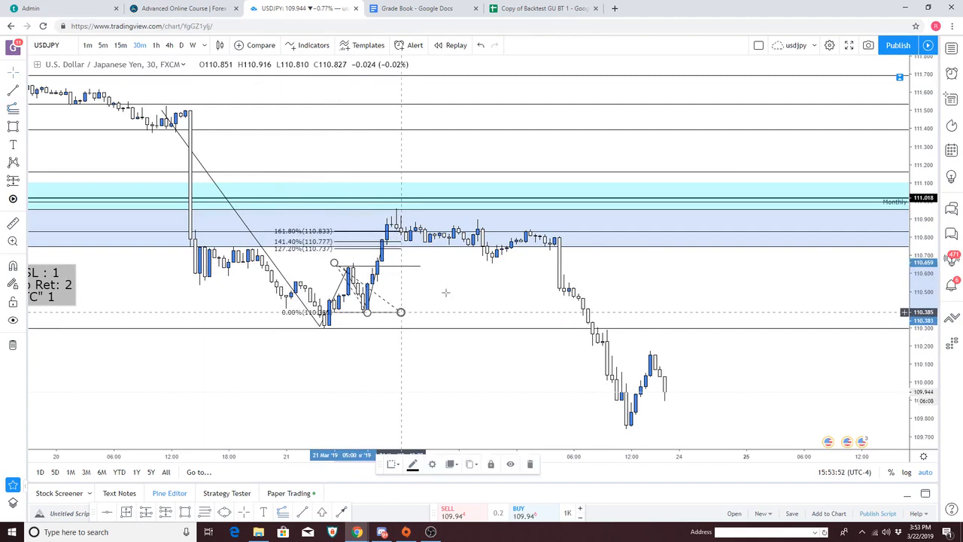
Step: Draw a thin rectangle from about 20 March 22:30 over the overlapping 161.8% extension and 38.2% retracement levels near 110.83
drag(466, 276, 455, 271)
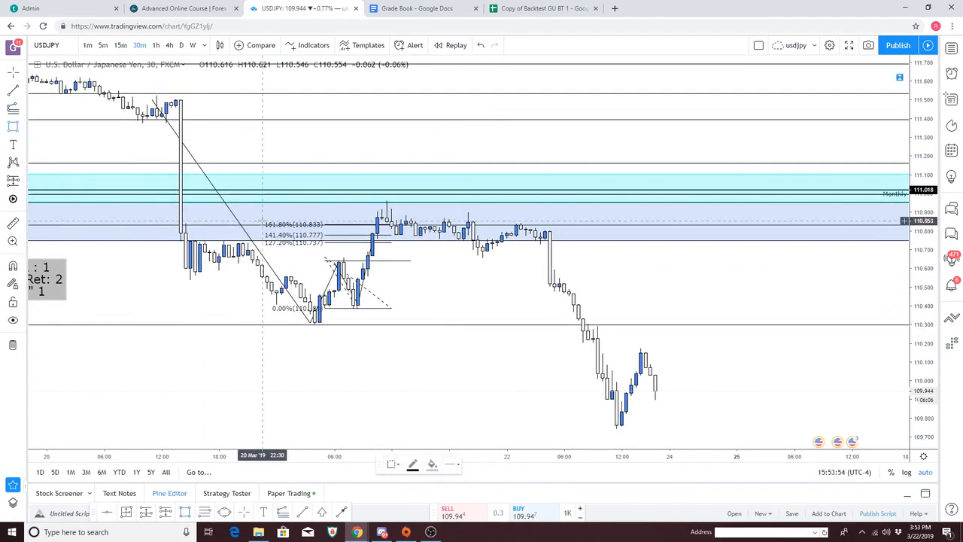
drag(263, 224, 607, 225)
click(477, 283)
Step: Add the line "Fib Ex: 2" to the score label and correct its score to 1
scroll(488, 283, down, 7)
drag(484, 290, 131, 281)
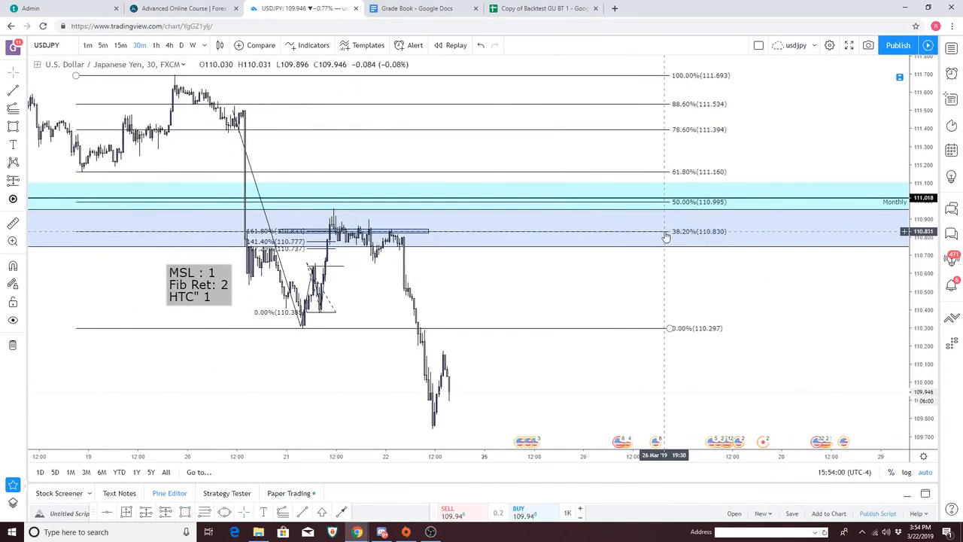
double_click(201, 288)
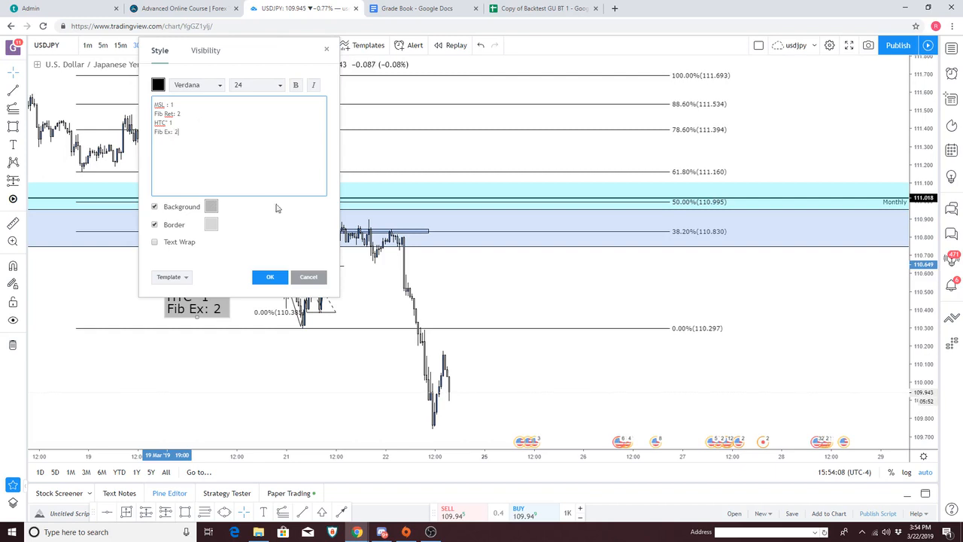
click(270, 278)
double_click(199, 288)
click(276, 283)
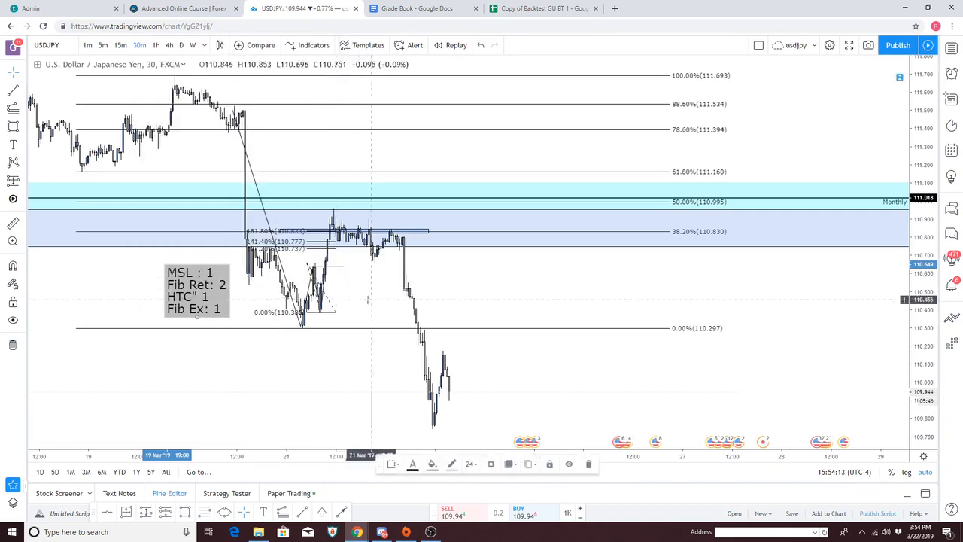
Step: Examine the 30-minute candles around the blue zone, the thin rectangle and the Fibonacci extension levels on 21 March
drag(390, 301, 587, 306)
scroll(587, 306, up, 2)
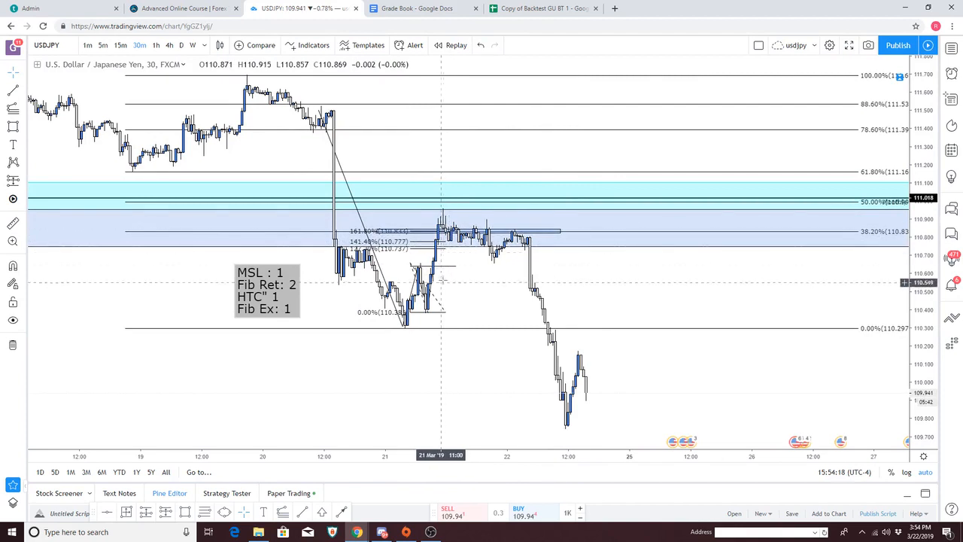
drag(468, 281, 521, 283)
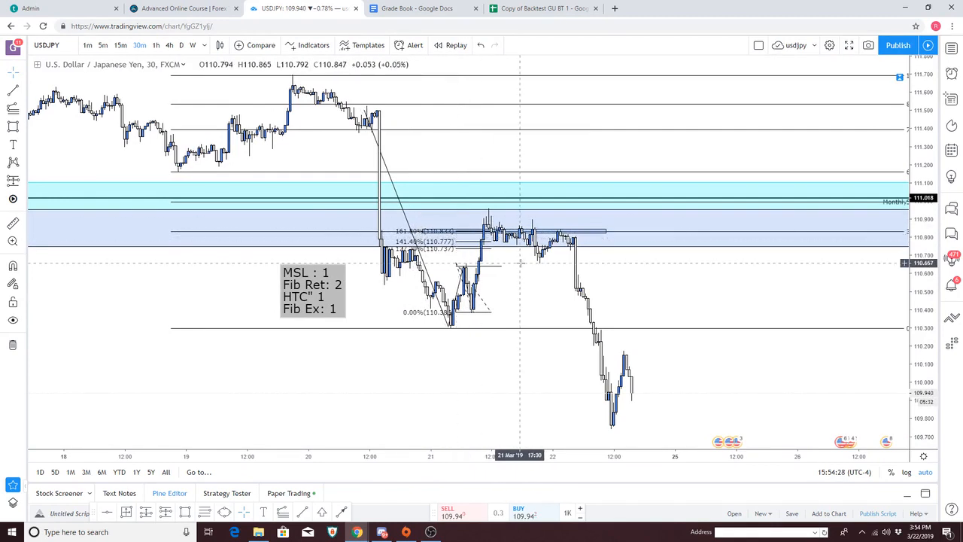
scroll(519, 263, up, 3)
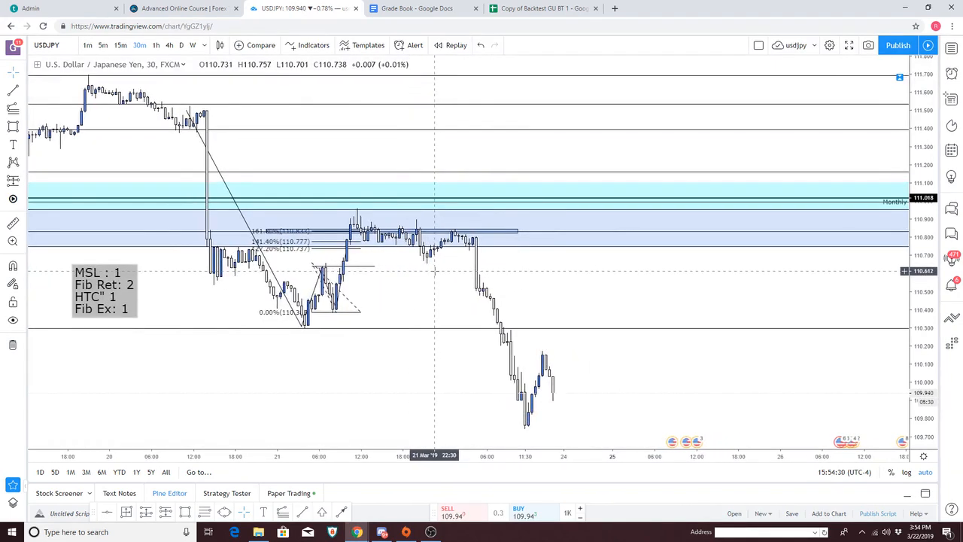
drag(413, 272, 550, 275)
scroll(544, 274, up, 4)
drag(340, 270, 477, 267)
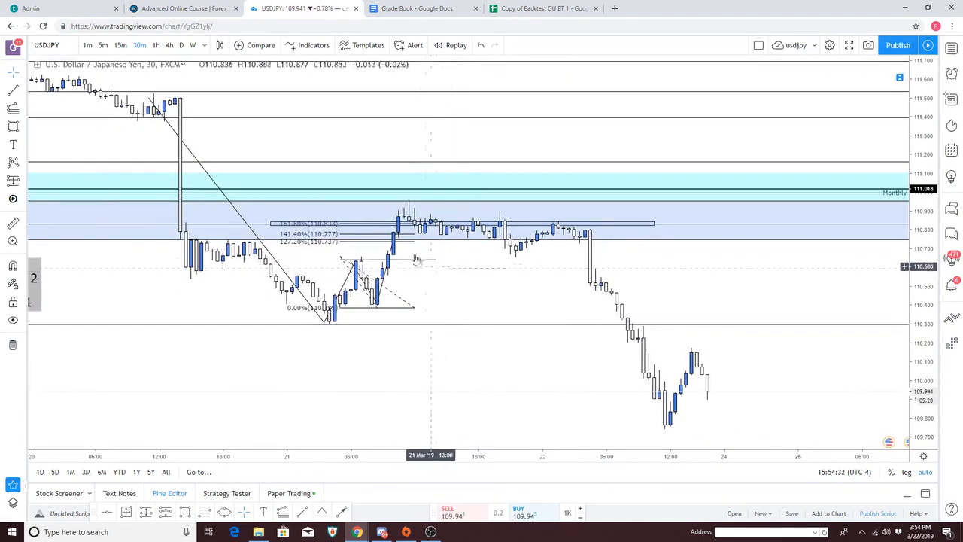
scroll(413, 224, up, 4)
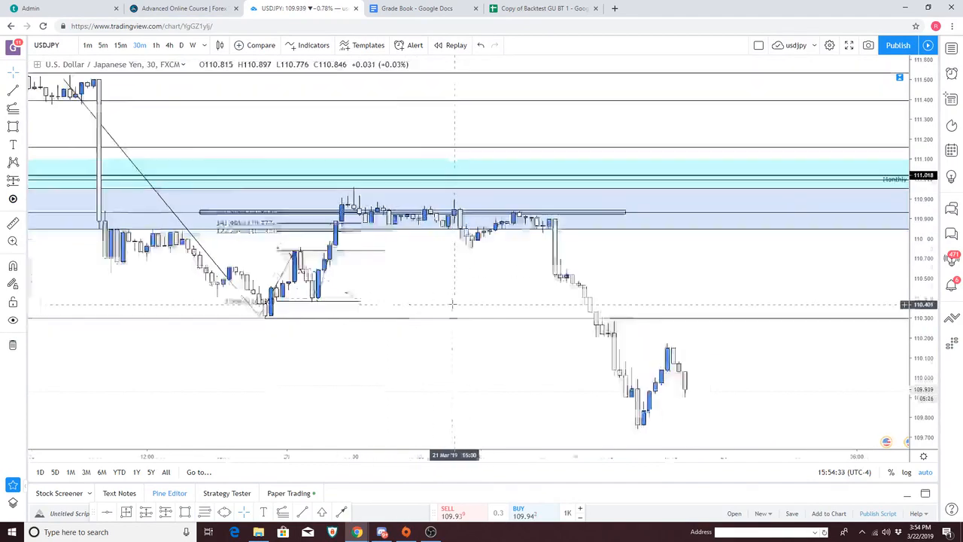
drag(260, 203, 442, 226)
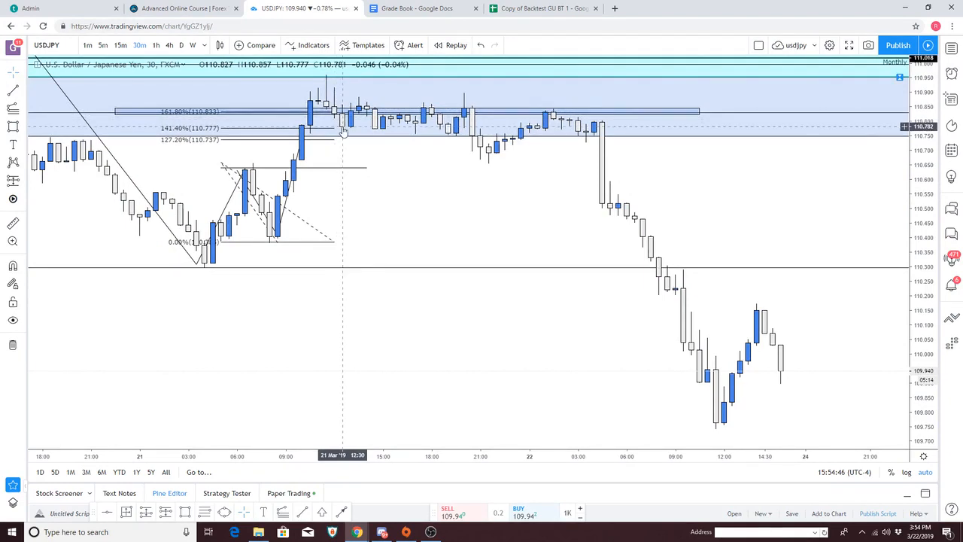
scroll(342, 132, down, 5)
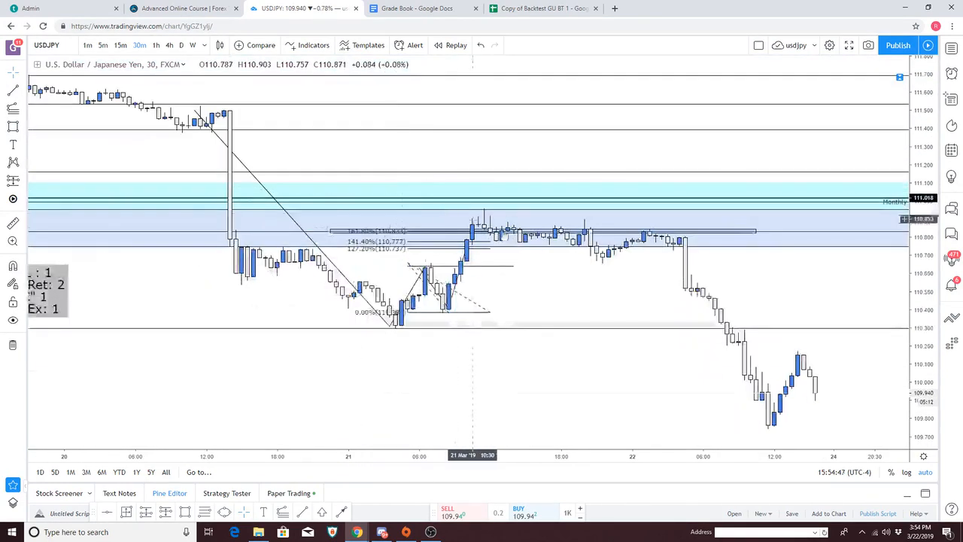
drag(430, 289, 288, 275)
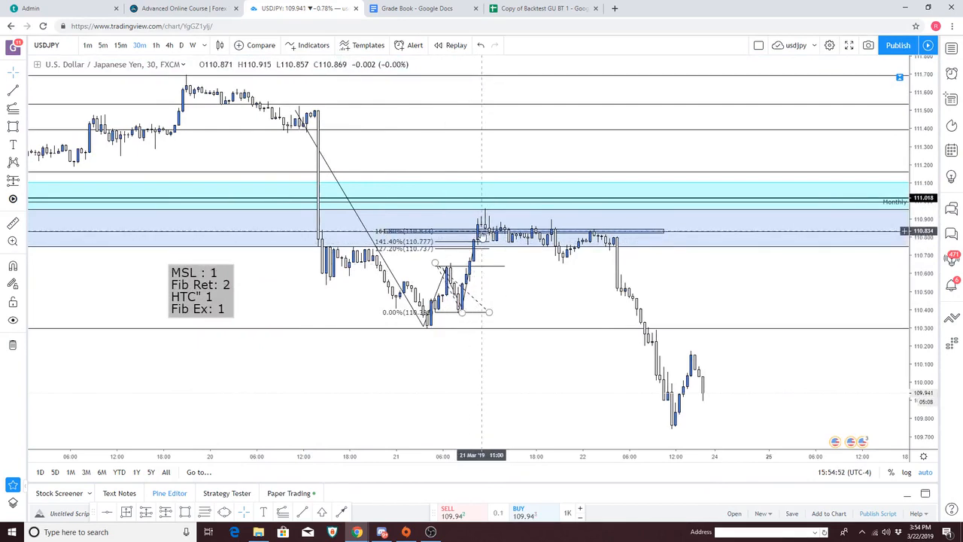
scroll(452, 230, up, 3)
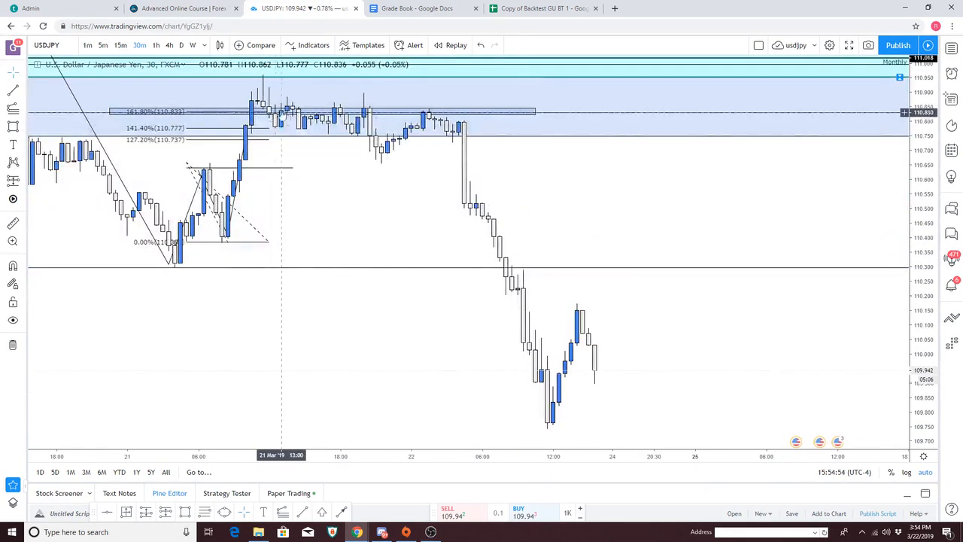
drag(321, 227, 484, 251)
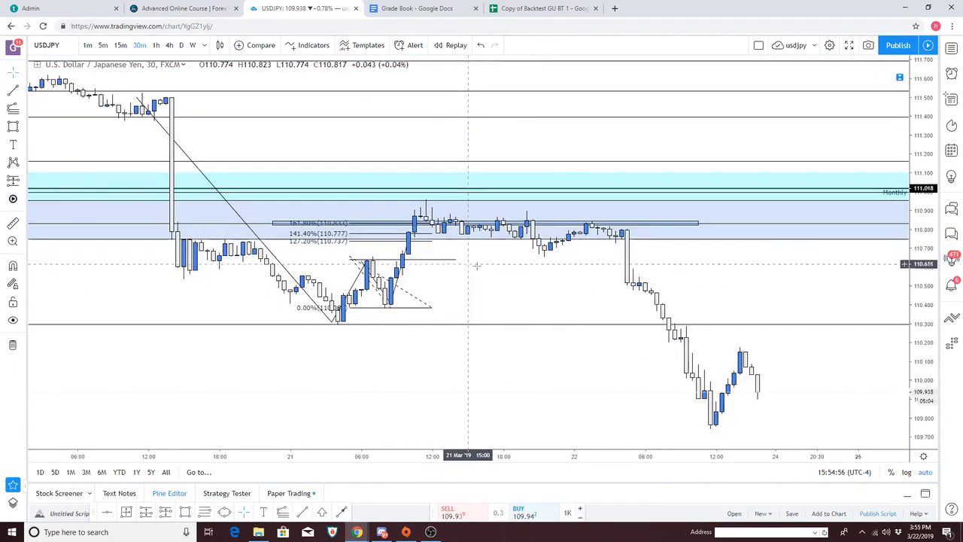
Step: Draw a horizontal line beneath the sideways candles at about 110.77, from 21 March 11:30 to about 22 March 08:30
scroll(486, 264, up, 2)
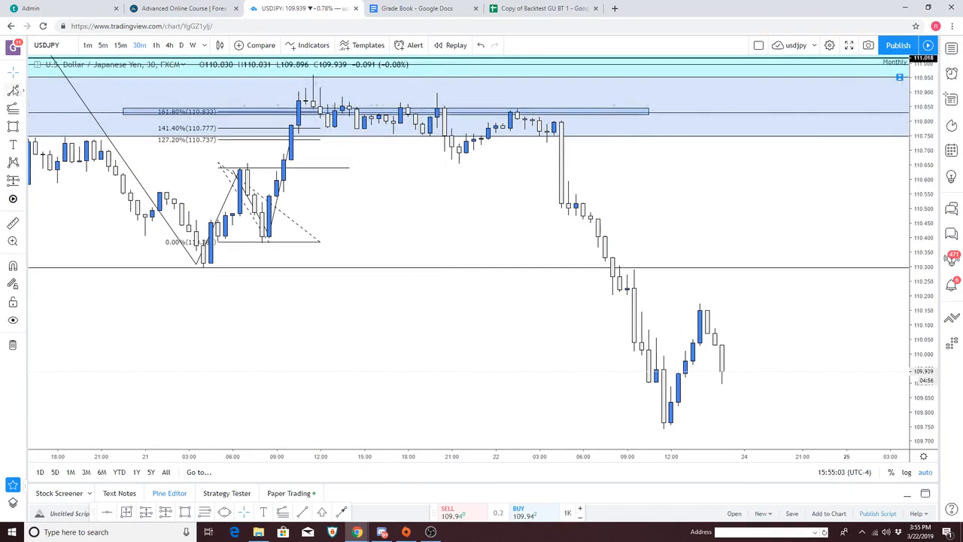
click(430, 136)
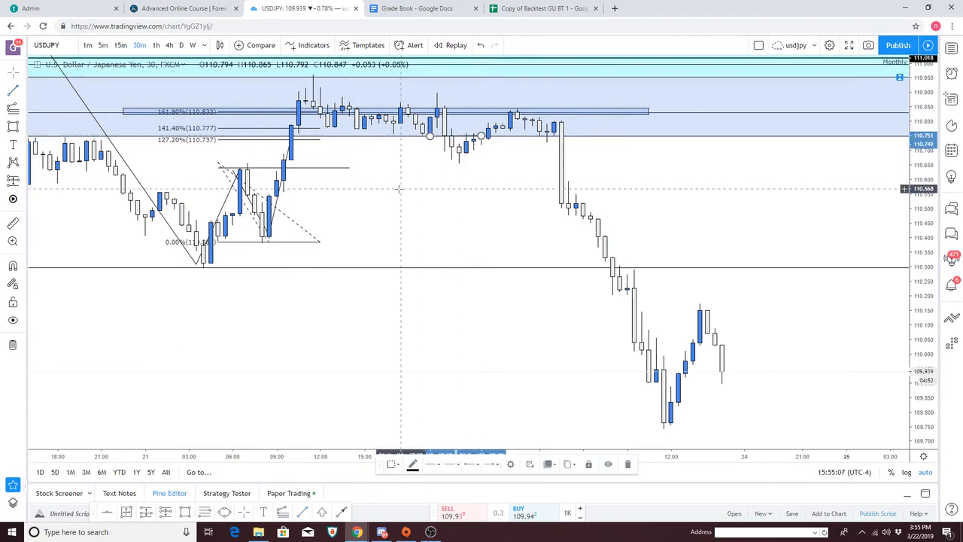
scroll(395, 203, down, 3)
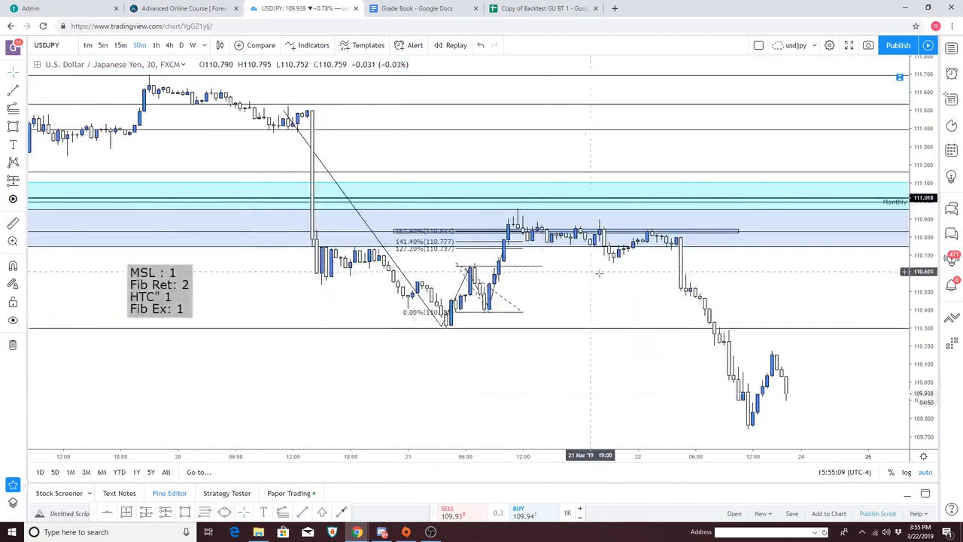
drag(590, 249, 405, 225)
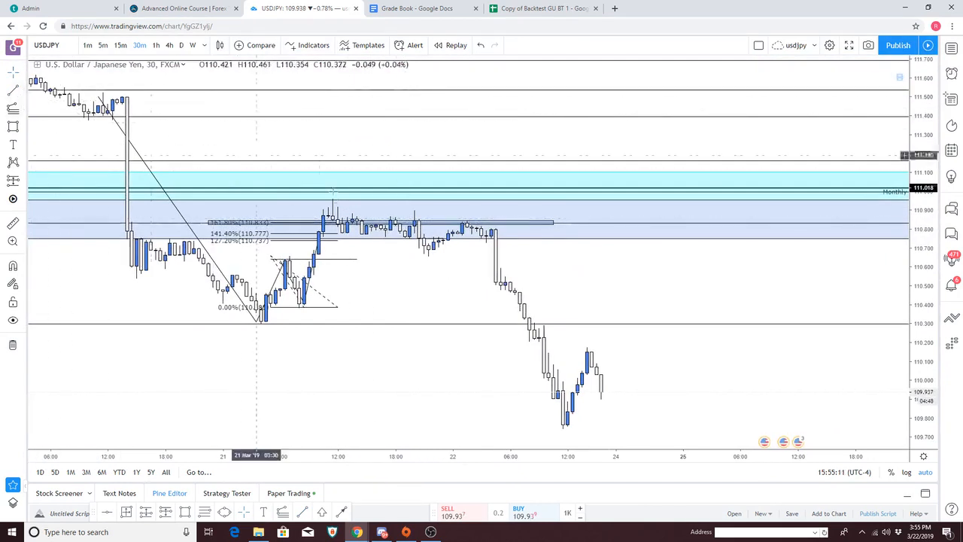
click(333, 241)
click(333, 235)
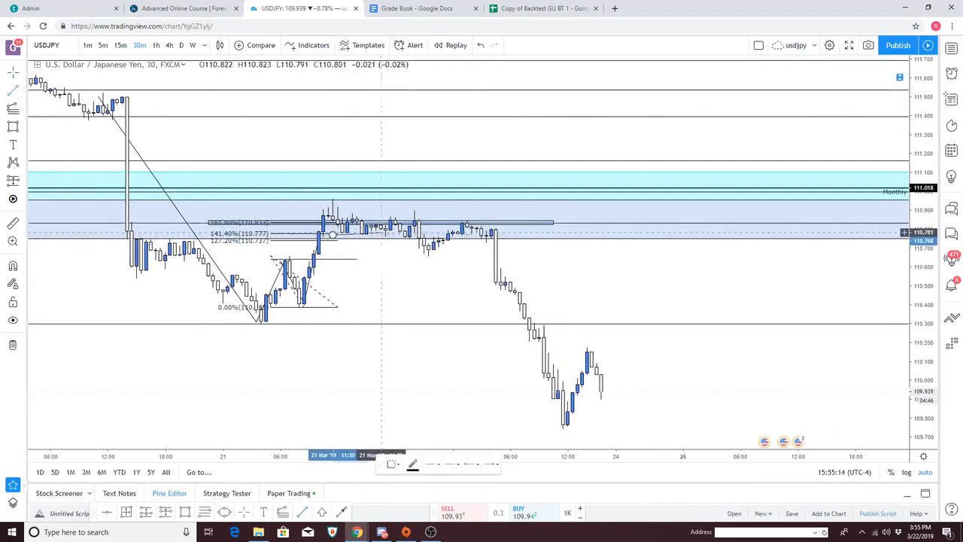
click(534, 236)
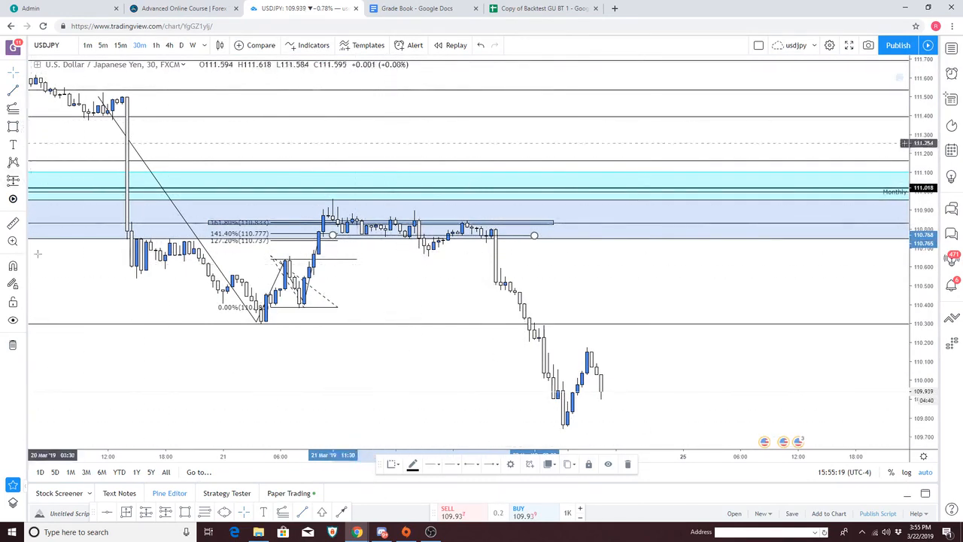
Step: Place a short position where price breaks below the line, with entry at about 110.752 and stop at about 111.001
click(166, 517)
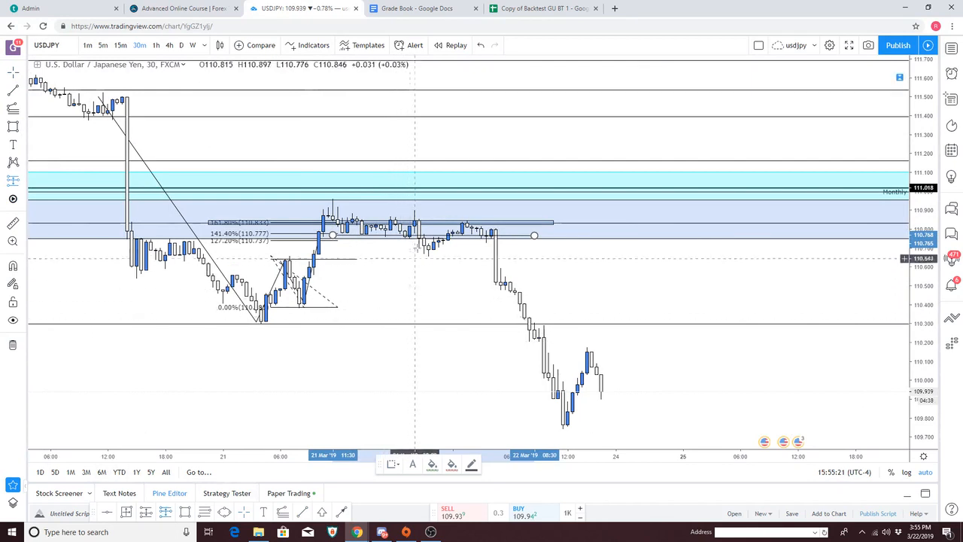
click(425, 238)
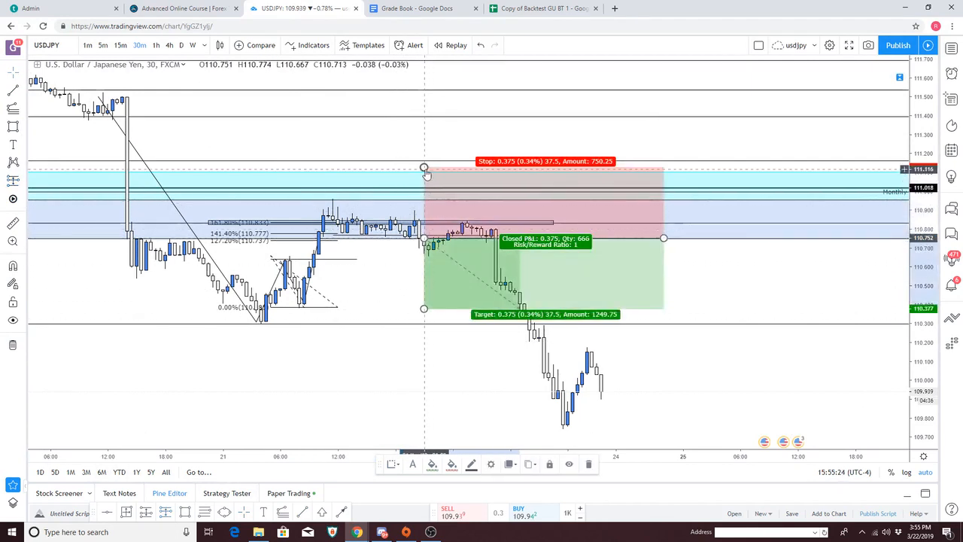
drag(425, 179, 425, 192)
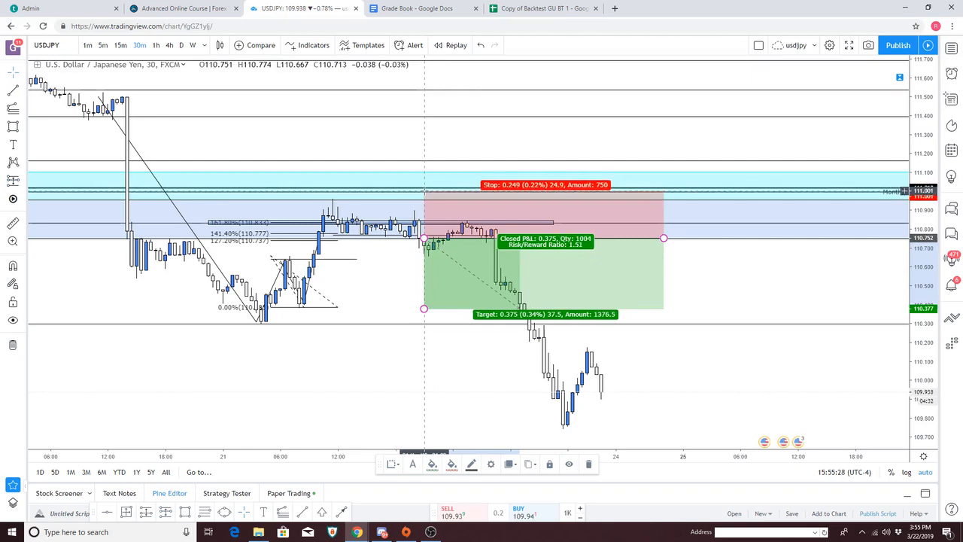
click(400, 270)
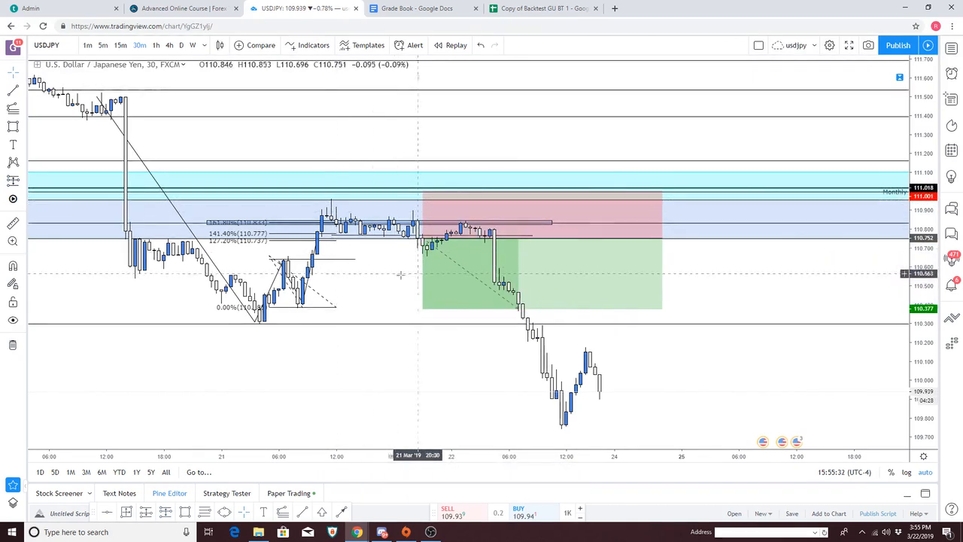
Step: Narrow the short position so it ends near the start of 22 March, and set its target at about 110.409
drag(660, 241, 455, 240)
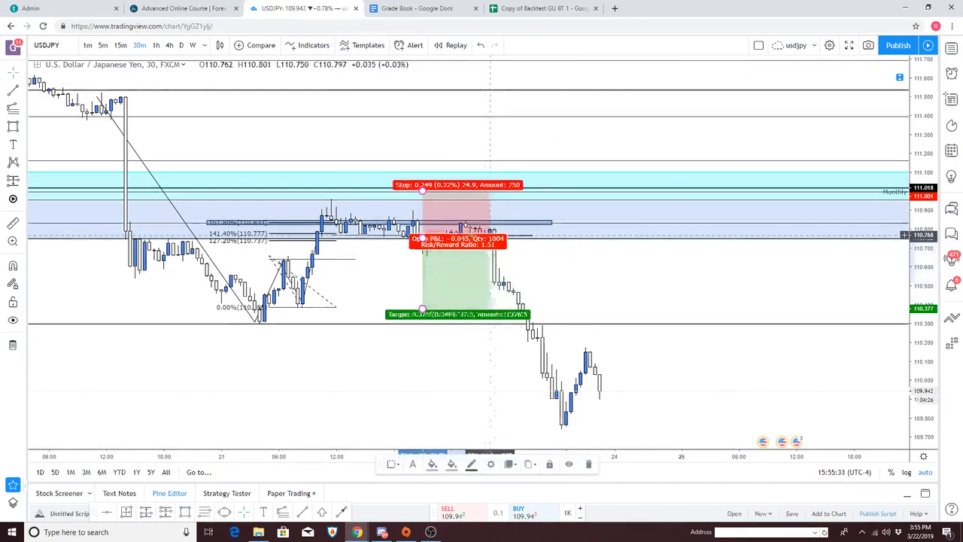
drag(423, 308, 423, 322)
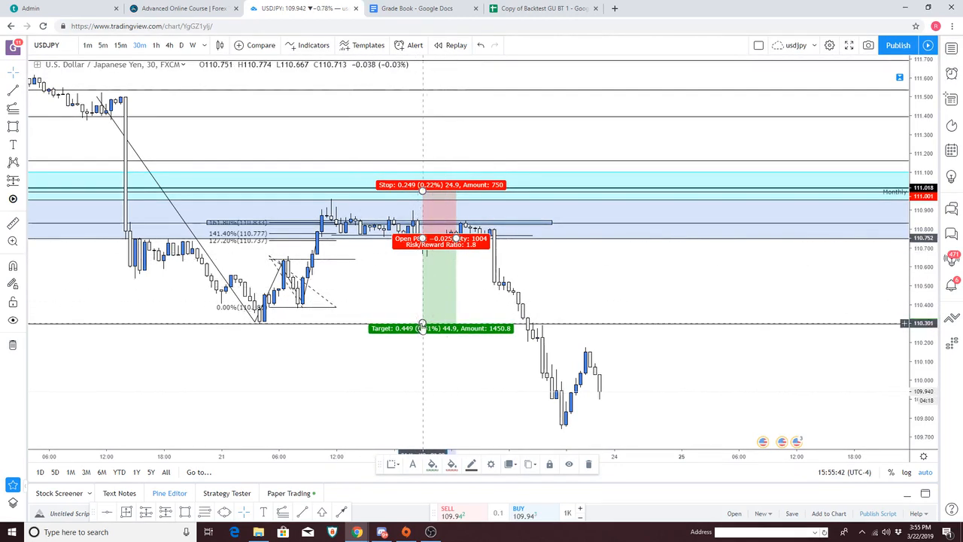
drag(423, 325, 423, 304)
click(351, 289)
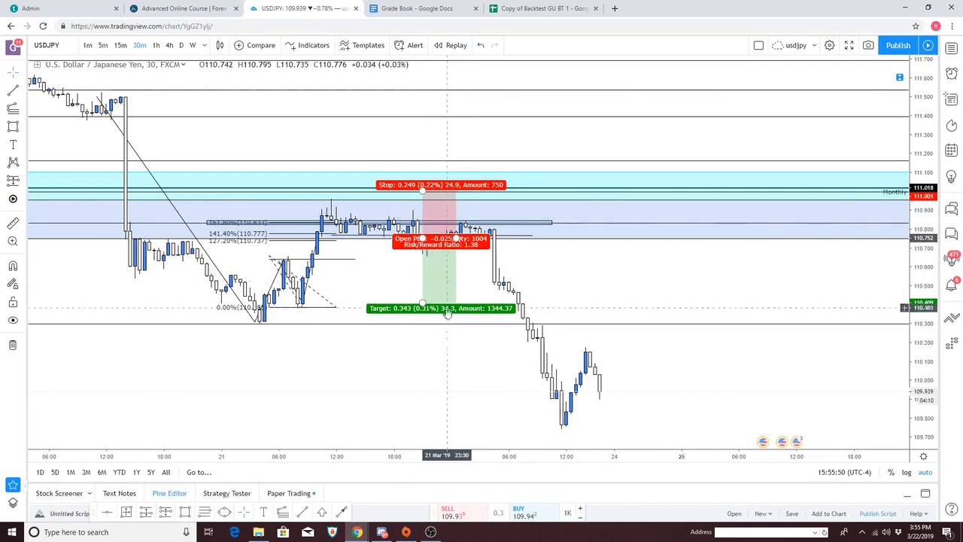
Step: Add the line "LTC BOS: 1" to the score label, checking the LTF BOS score in the Grade Book document
drag(550, 258, 576, 261)
scroll(575, 284, up, 2)
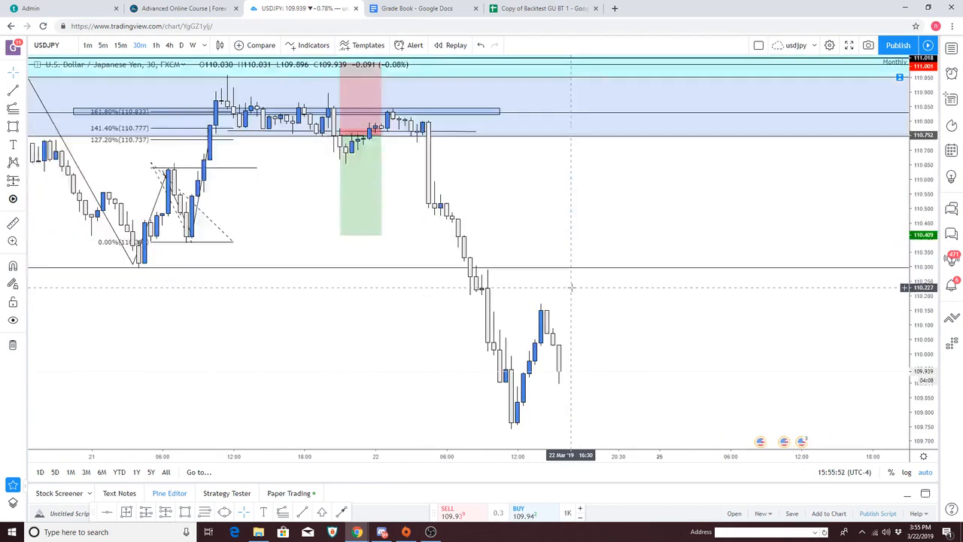
drag(515, 215, 668, 224)
drag(513, 243, 505, 242)
click(560, 254)
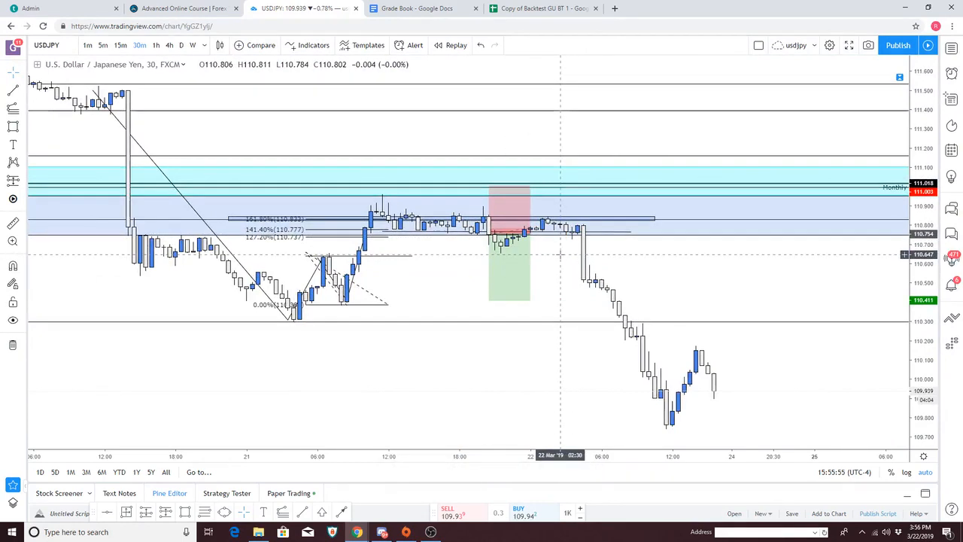
scroll(404, 301, down, 4)
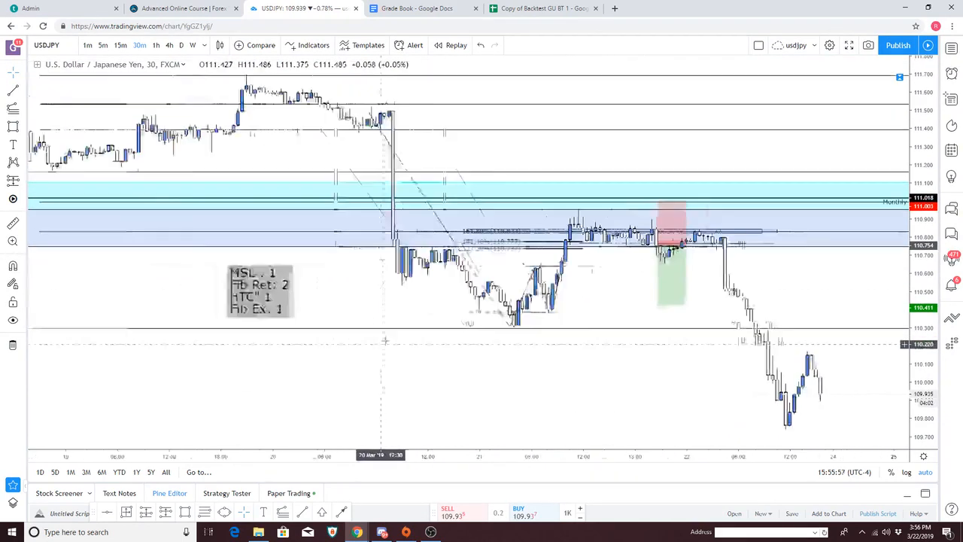
double_click(418, 308)
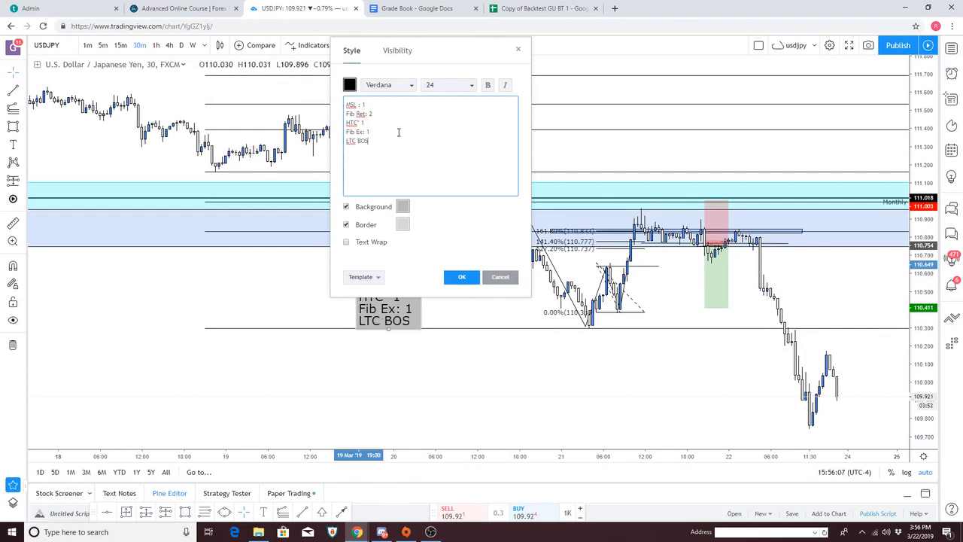
click(412, 9)
click(359, 192)
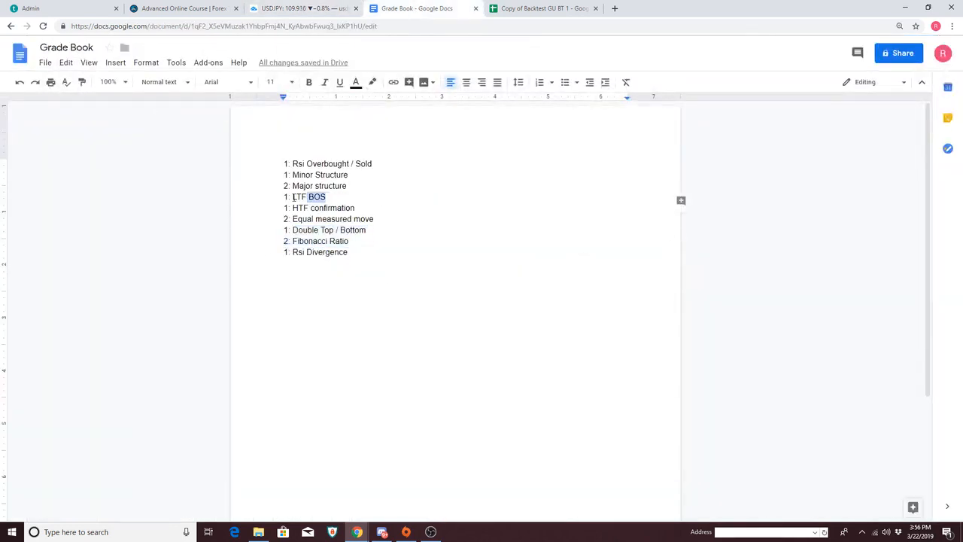
click(314, 10)
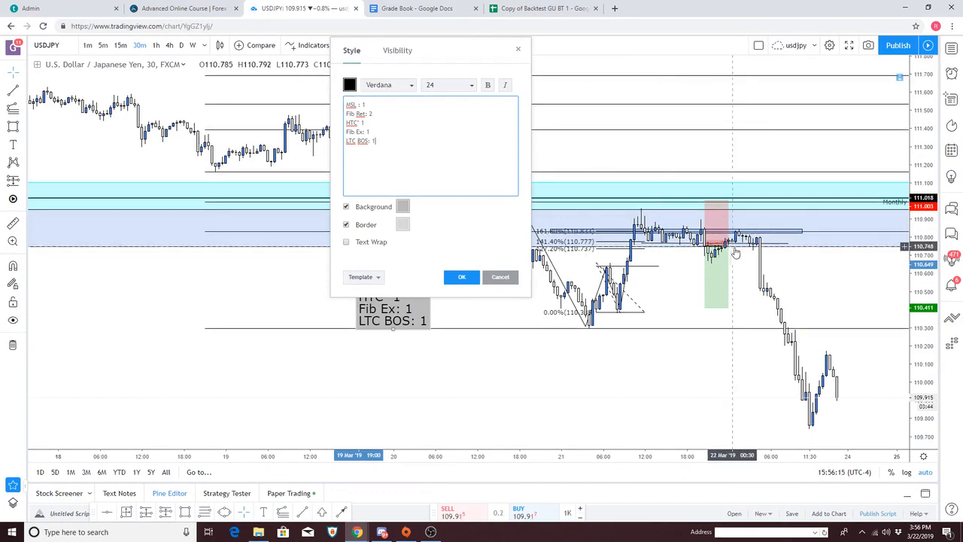
click(736, 253)
Step: Place a second short position at 22 March 03:00 with entry at about 110.768 and stop at about 111.004
drag(736, 253, 389, 122)
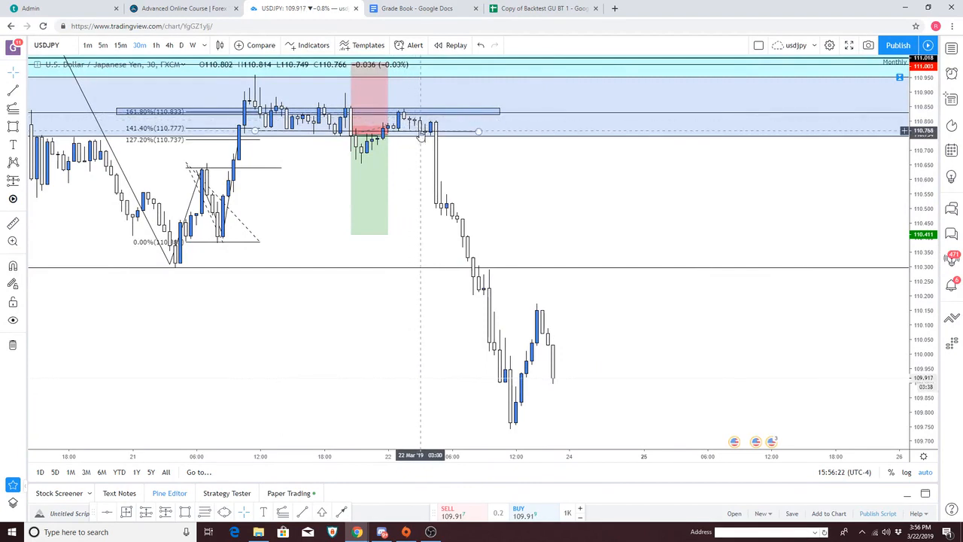
click(13, 181)
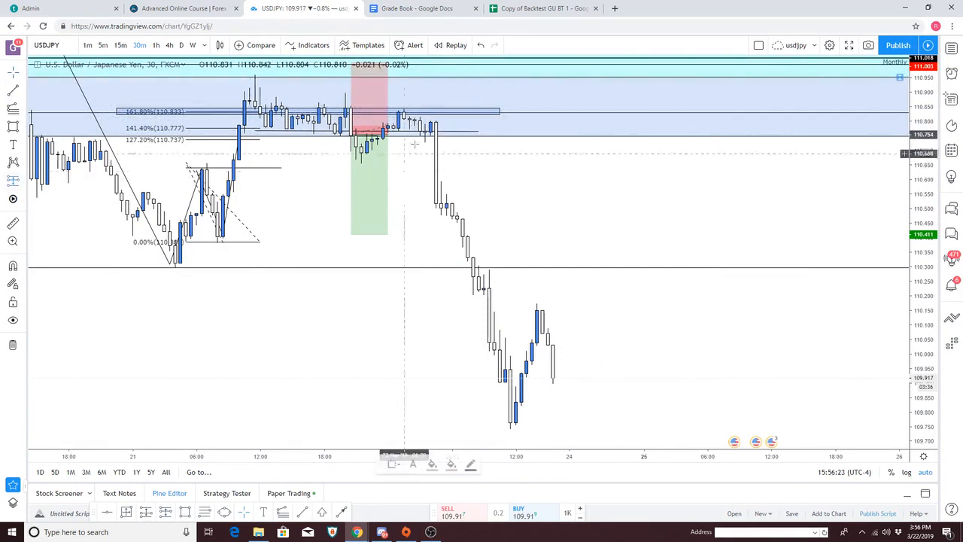
click(420, 131)
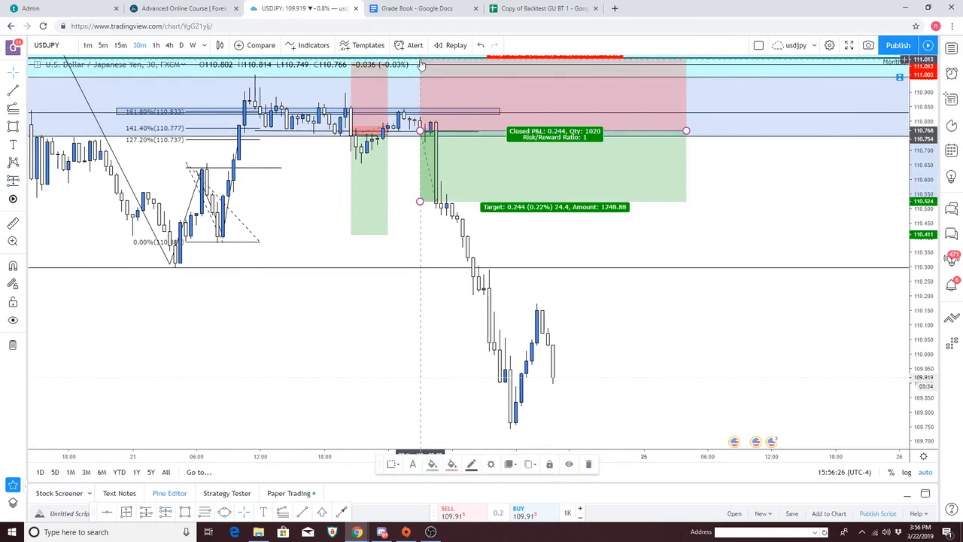
drag(421, 65, 421, 62)
click(419, 212)
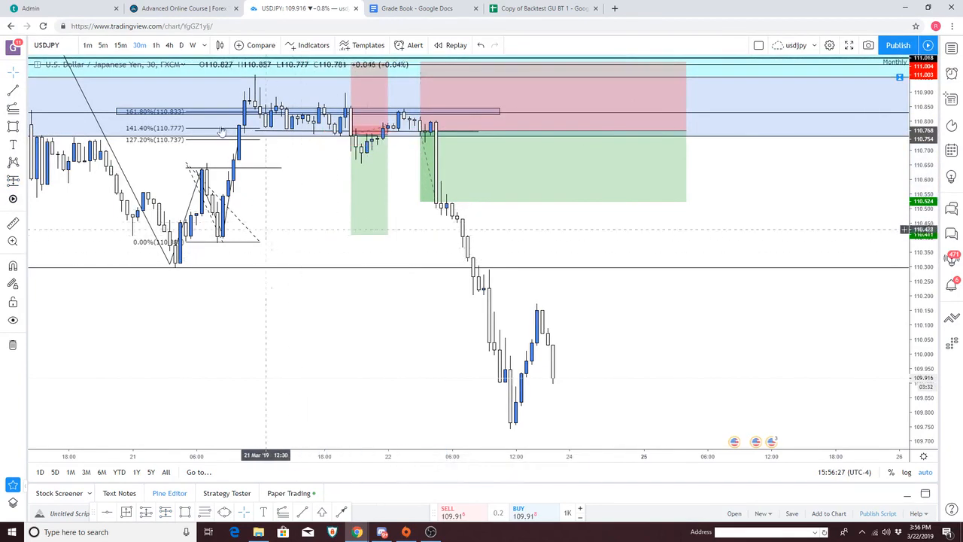
Step: On the 1-hour chart, draw a Fibonacci extension from about 111.694 down to 110.294, projected from about 111.697
click(158, 46)
scroll(519, 342, down, 4)
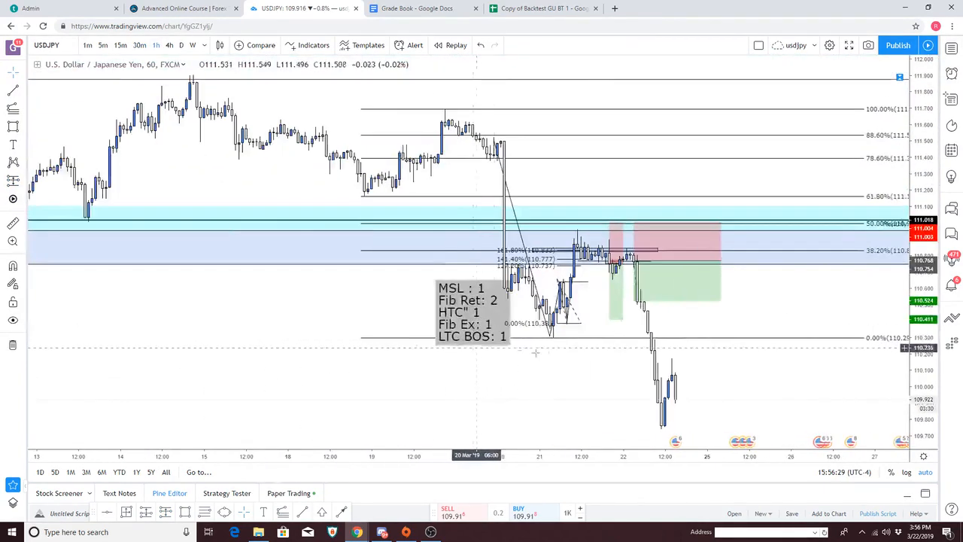
drag(590, 344, 535, 340)
scroll(539, 342, down, 4)
drag(702, 386, 529, 382)
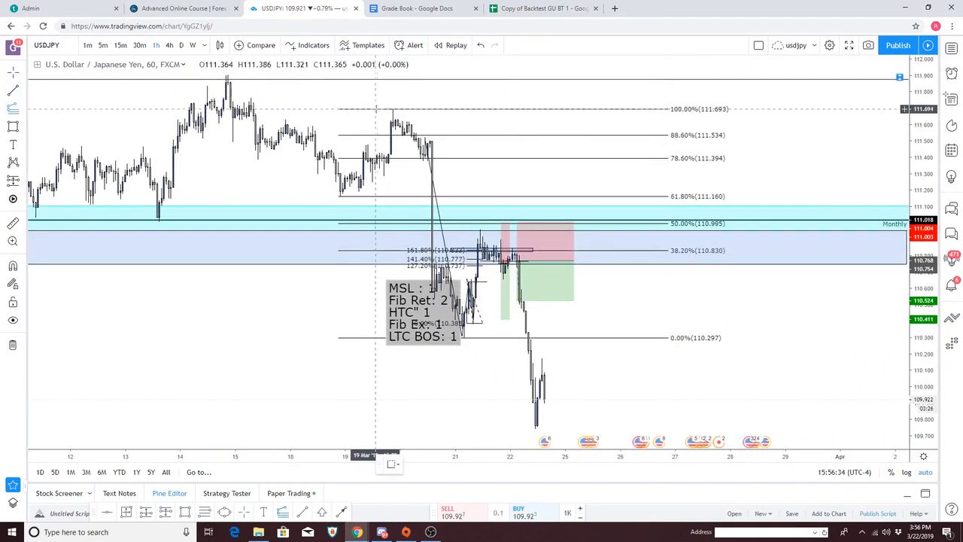
click(375, 109)
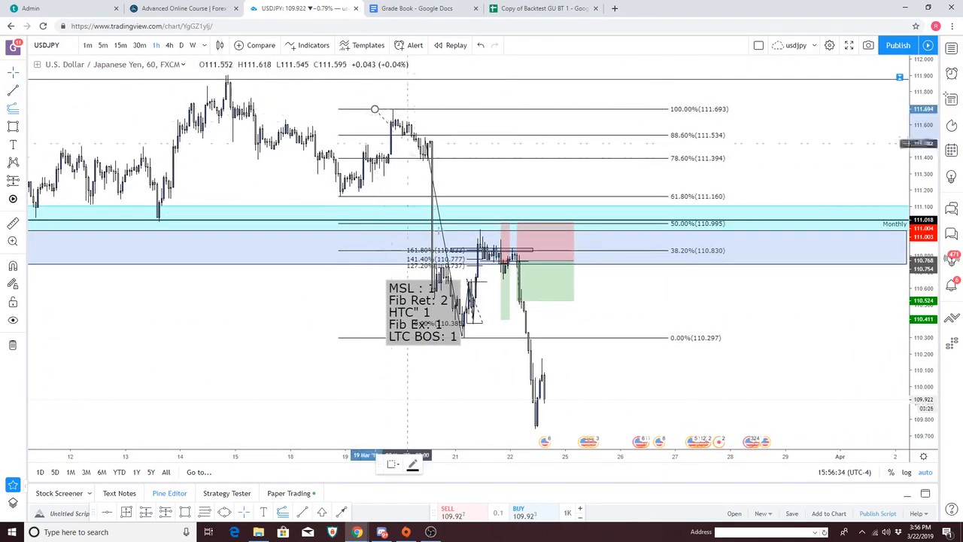
click(503, 338)
click(581, 109)
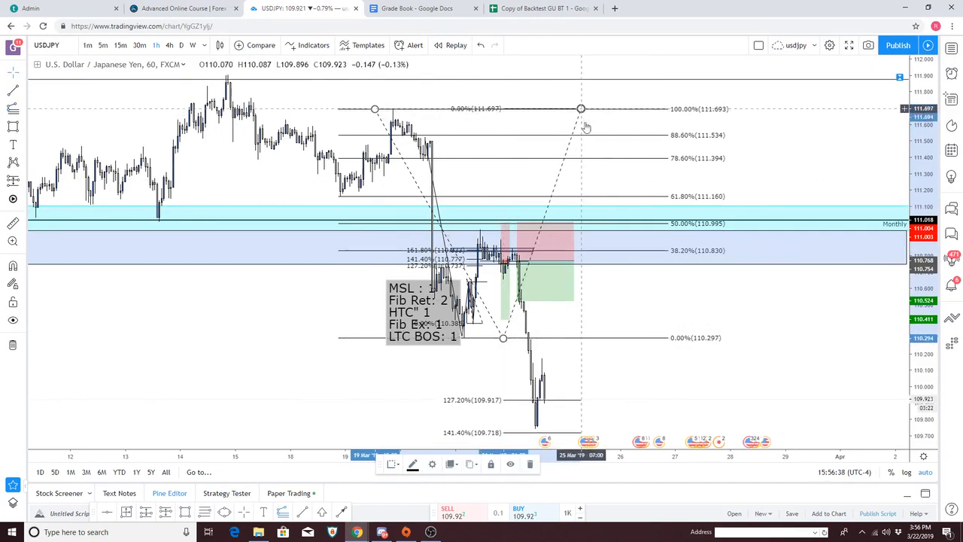
click(613, 406)
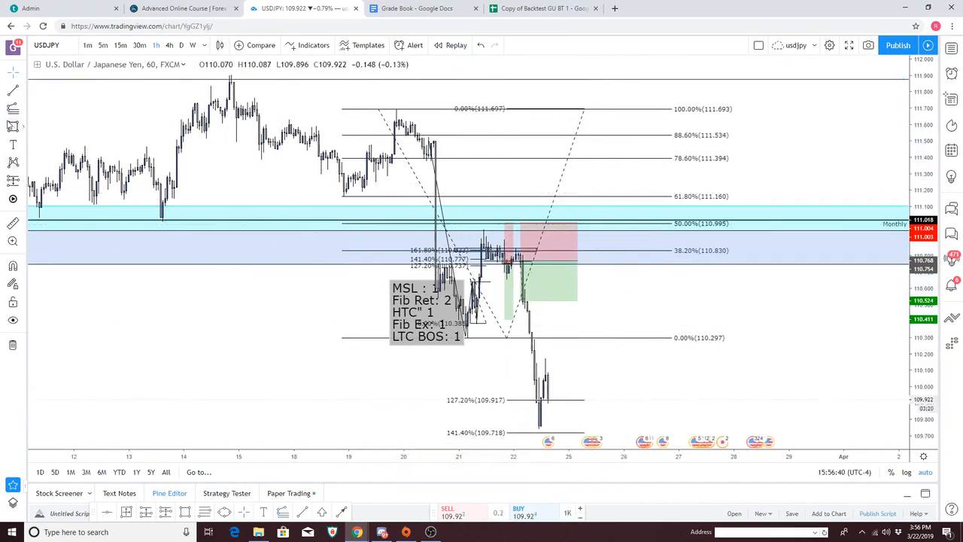
Step: Draw a thin rectangle over the 127.2% extension level near 109.917
click(13, 126)
click(415, 396)
click(575, 407)
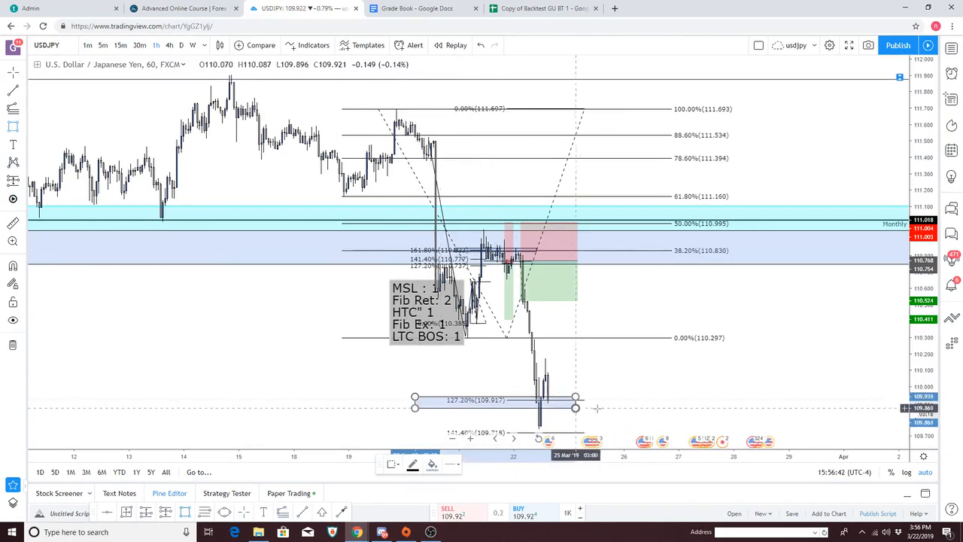
click(641, 404)
Step: Extend the second short position's target down to the 127.2% extension rectangle at about 109.918
click(521, 310)
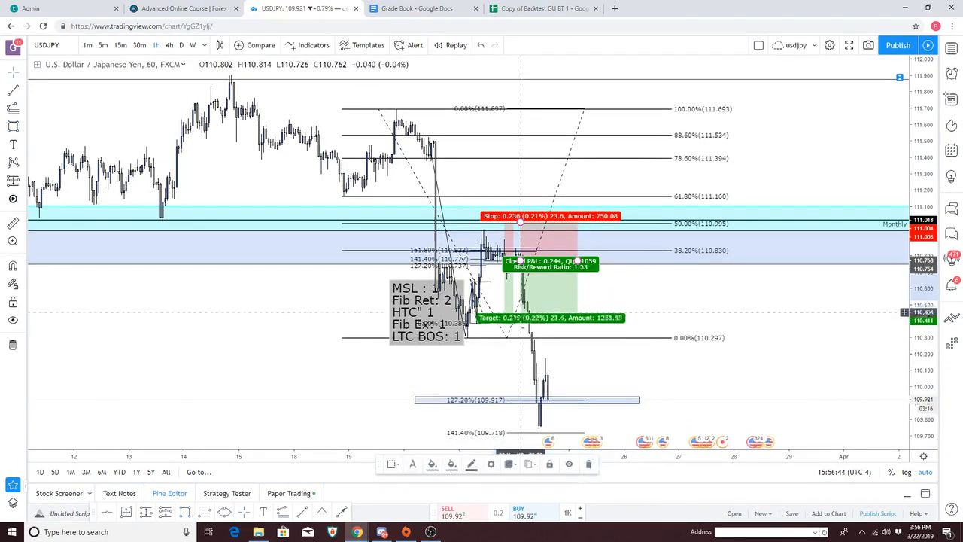
drag(521, 317, 527, 400)
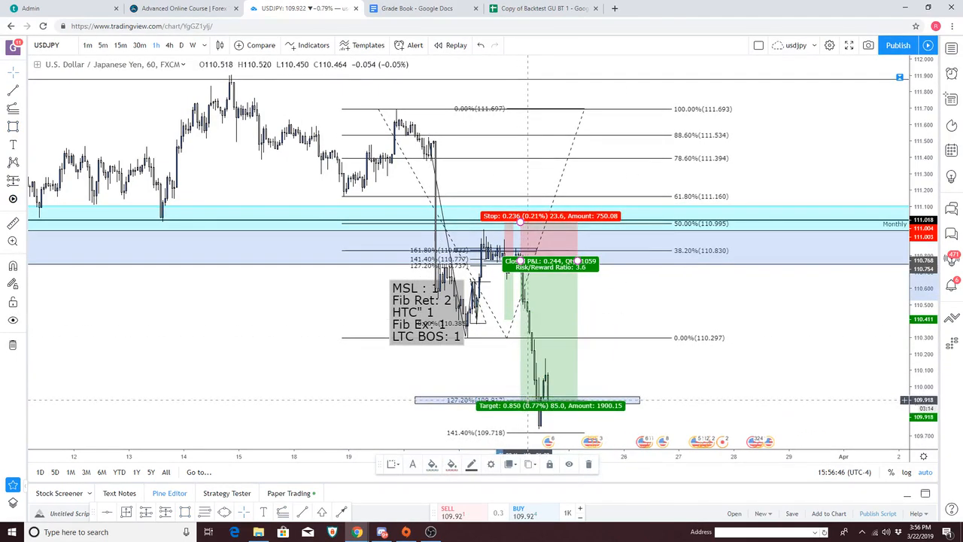
click(610, 369)
Step: Examine the second short position's stop, target and risk/reward ratio against the 1-hour candles
scroll(588, 360, up, 4)
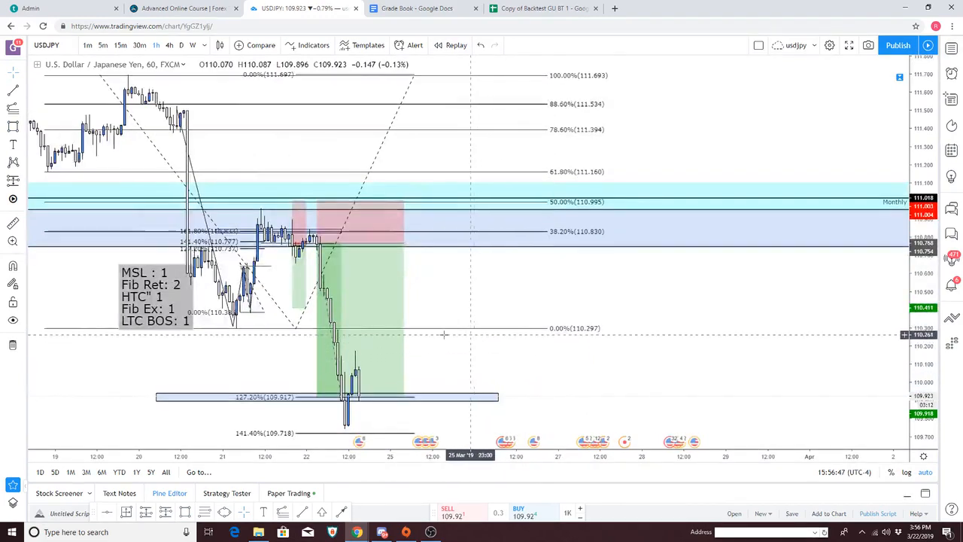
drag(438, 291, 505, 299)
scroll(498, 301, up, 5)
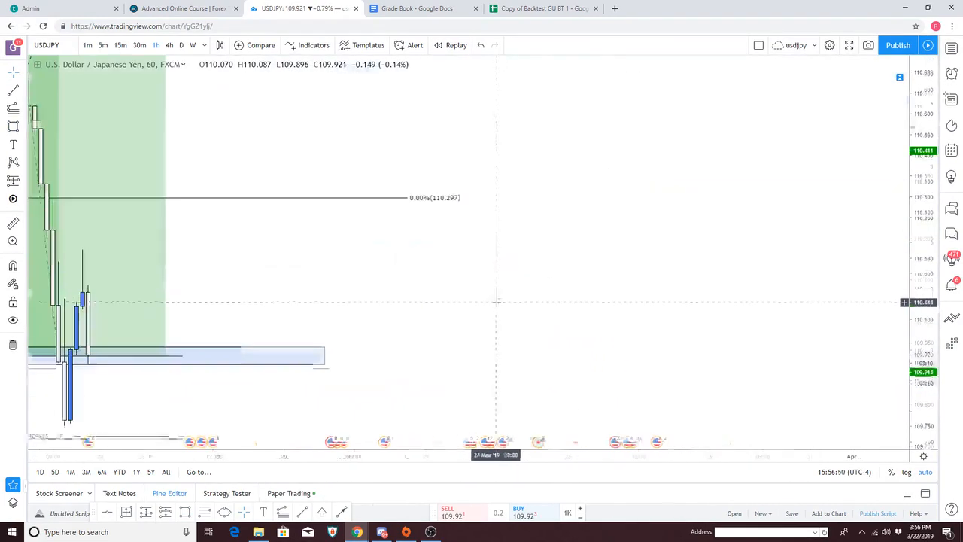
drag(303, 159, 693, 213)
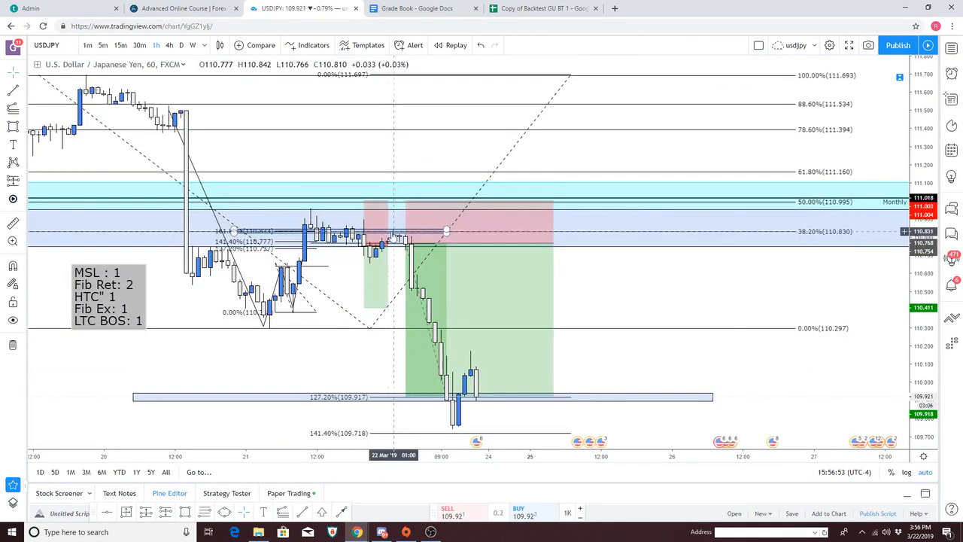
click(406, 242)
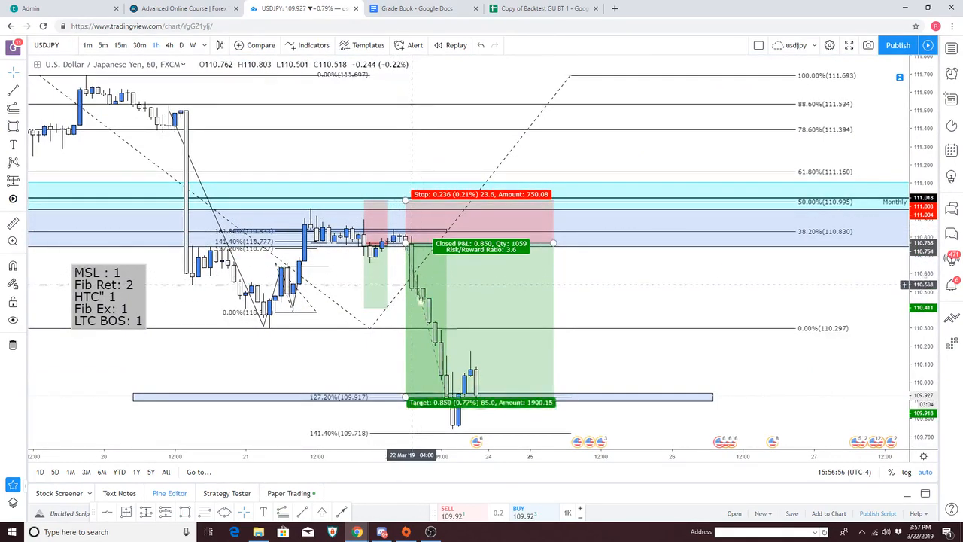
Step: Delete the first short position and move the second short position's stop down to its entry, at about 110.769
click(374, 313)
key(Delete)
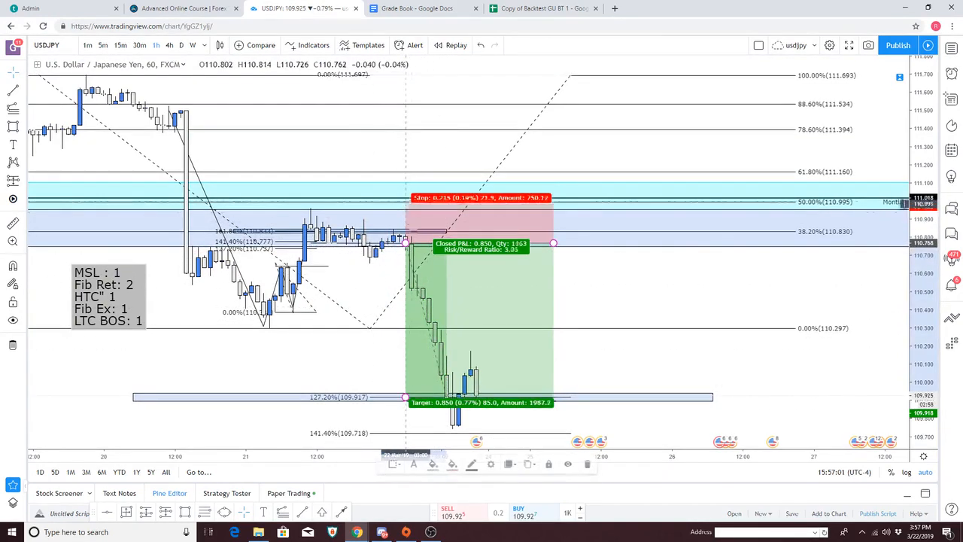
drag(407, 202, 406, 242)
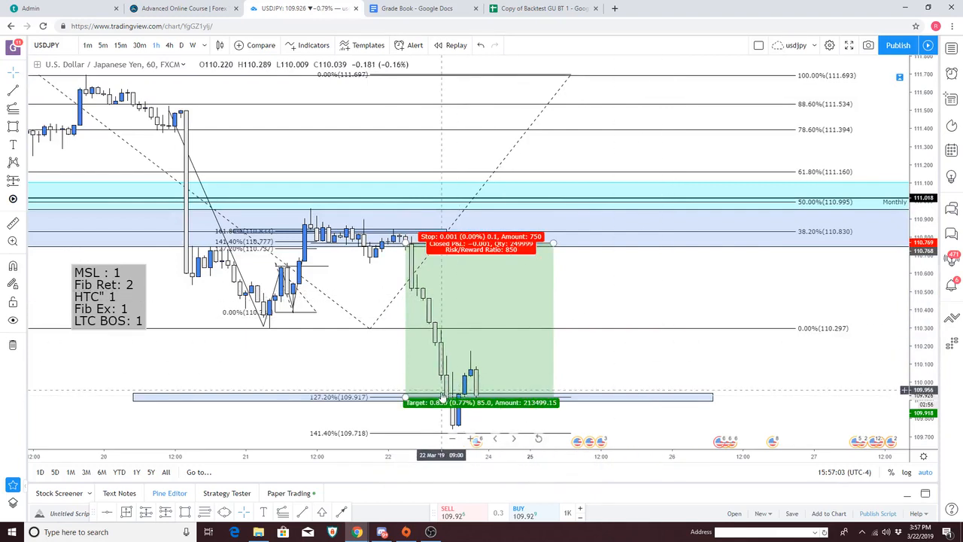
click(426, 371)
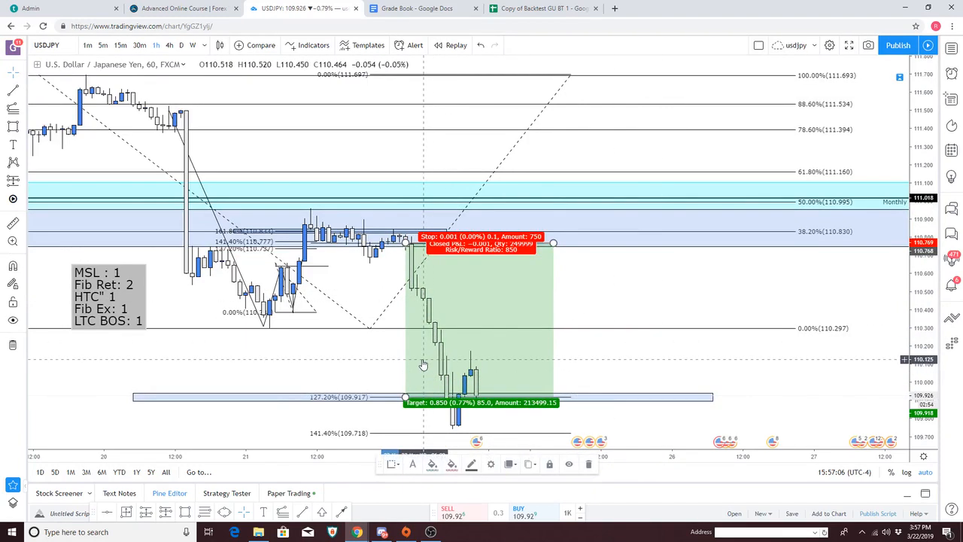
Step: Switch the chart back from XRPUSD to USDJPY through the watchlist, leaving the watchlist closed
key(Down)
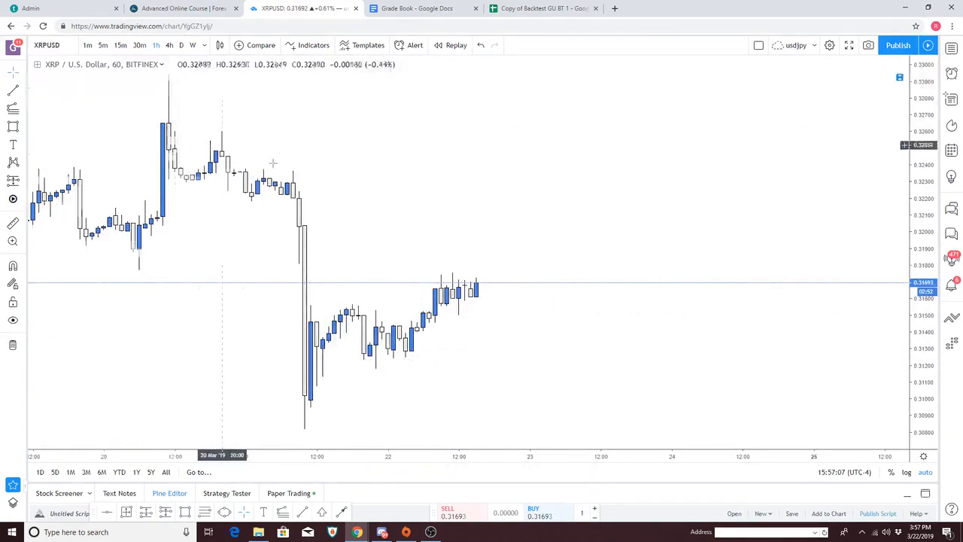
scroll(274, 163, down, 5)
click(950, 48)
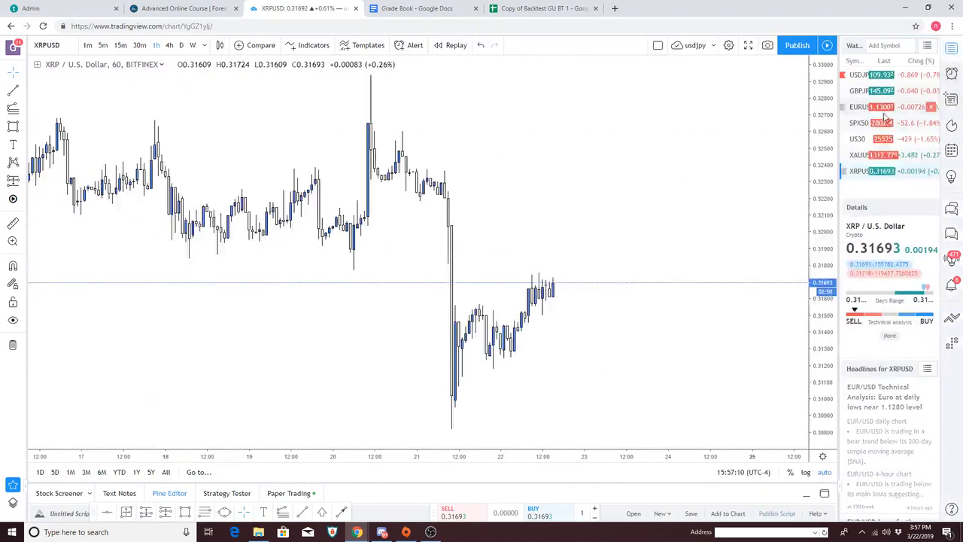
click(858, 75)
click(950, 48)
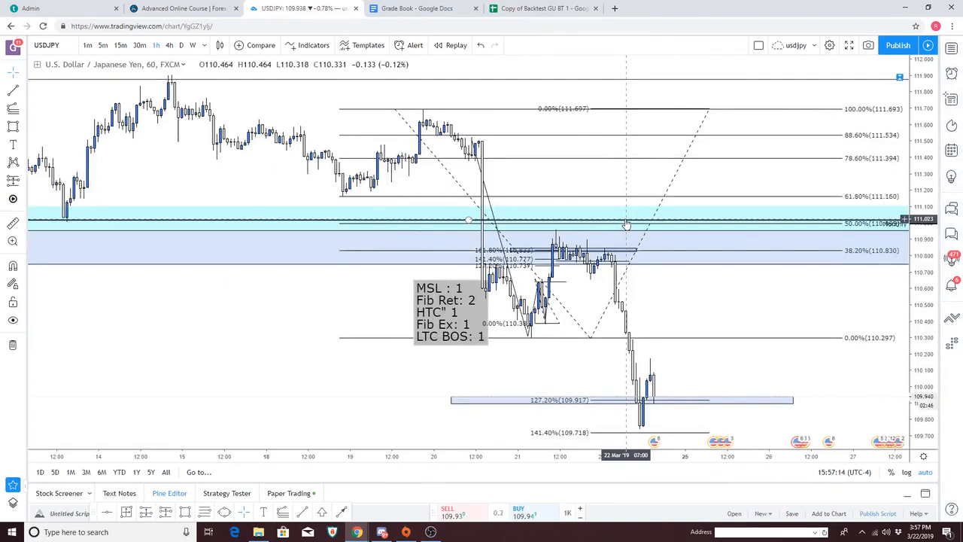
Step: Switch to the Copy of Backtest GU BT 1 spreadsheet, place its tab beside the chart's, and enter usdjpy as trade 1's pair
click(551, 8)
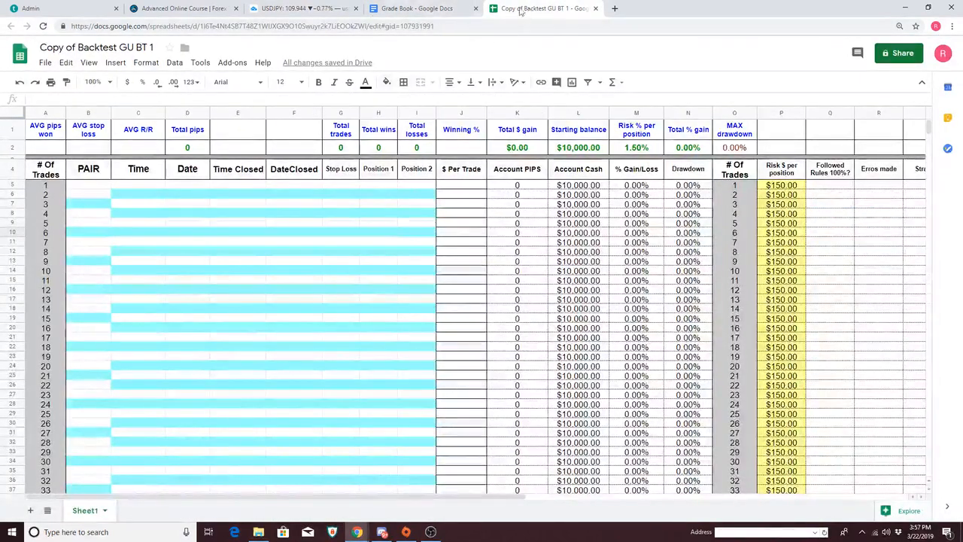
drag(542, 8, 429, 9)
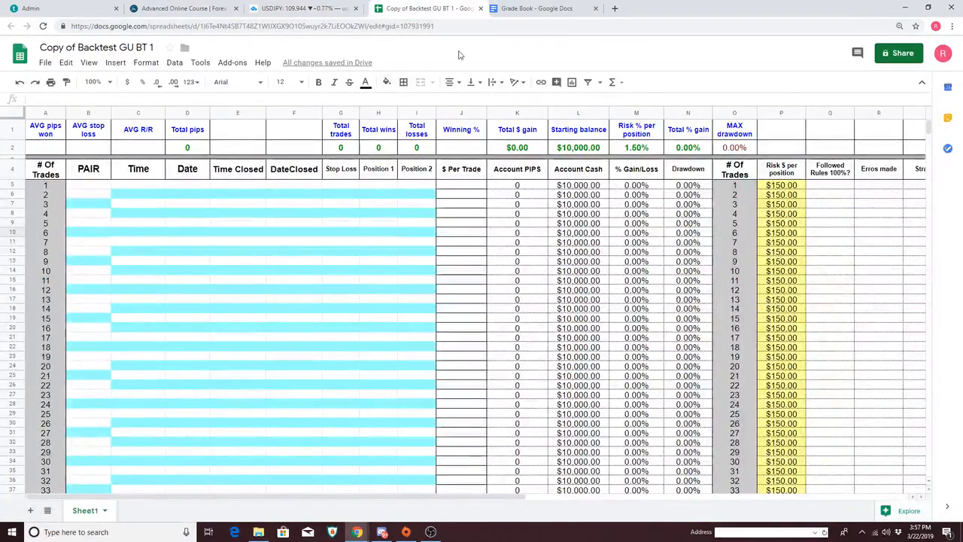
click(93, 176)
double_click(94, 186)
text(usd)
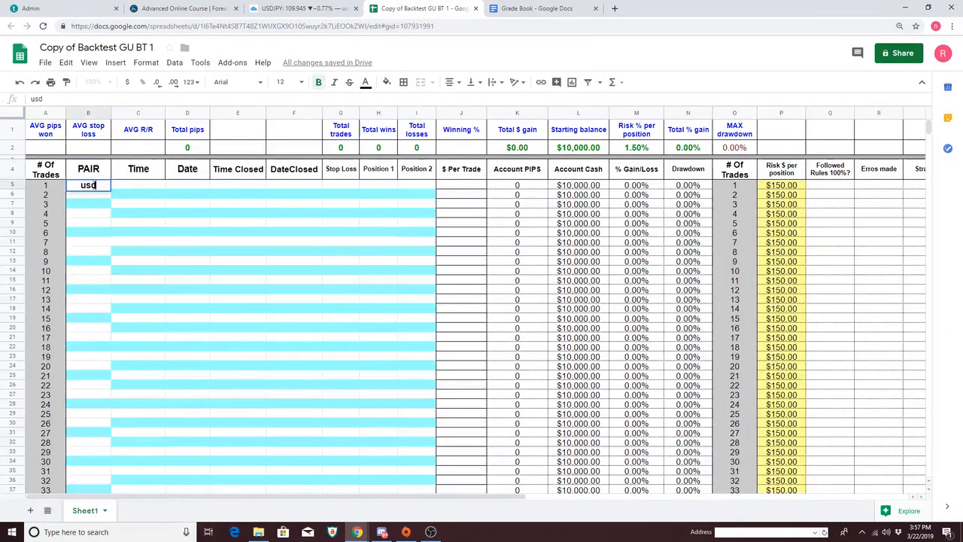
text(jpy)
Step: Check the entry date on the USDJPY chart and enter 03/21/19 as trade 1's date in the spreadsheet
double_click(150, 185)
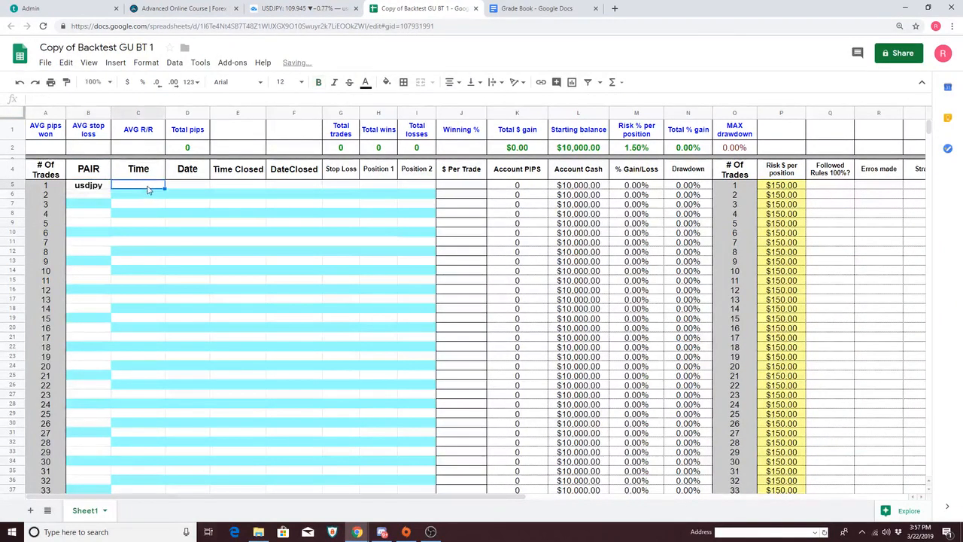
click(318, 10)
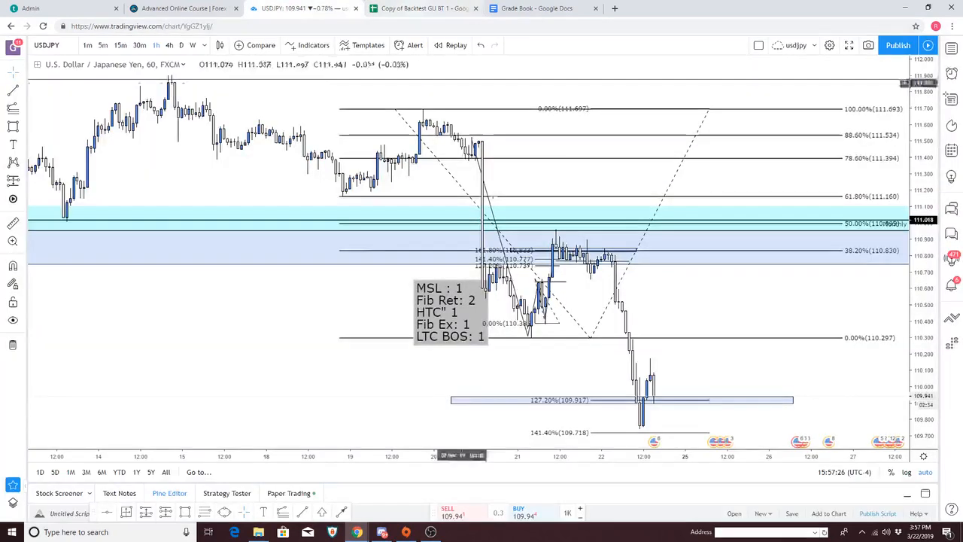
drag(495, 289, 504, 284)
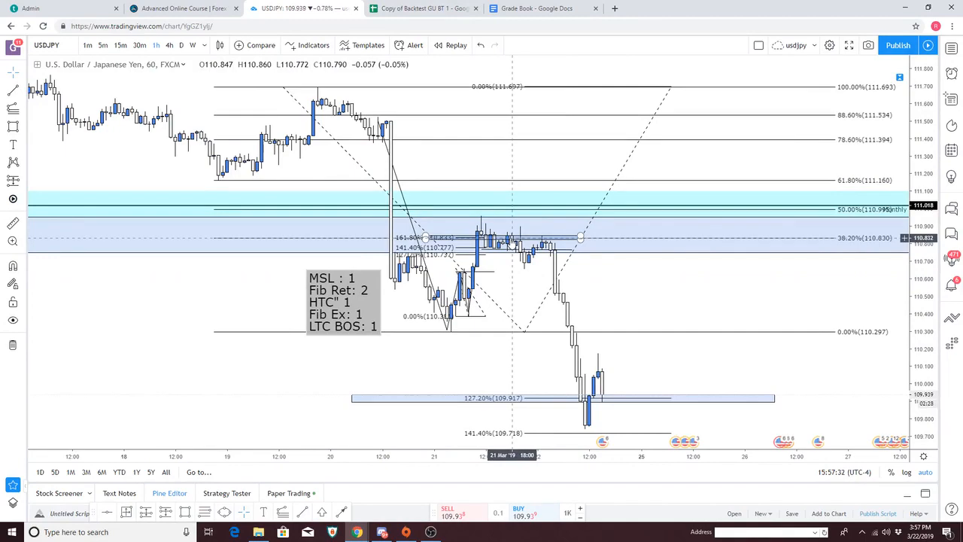
click(402, 11)
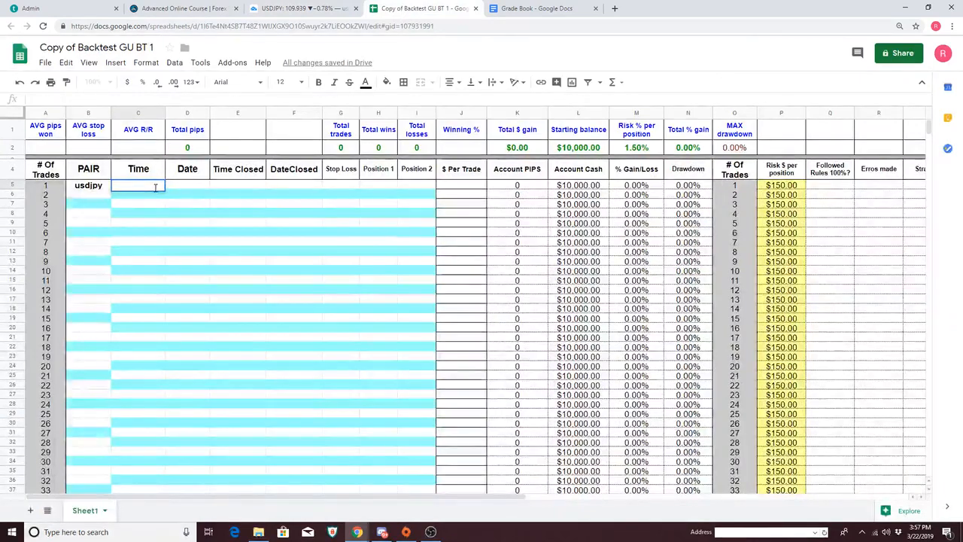
click(194, 188)
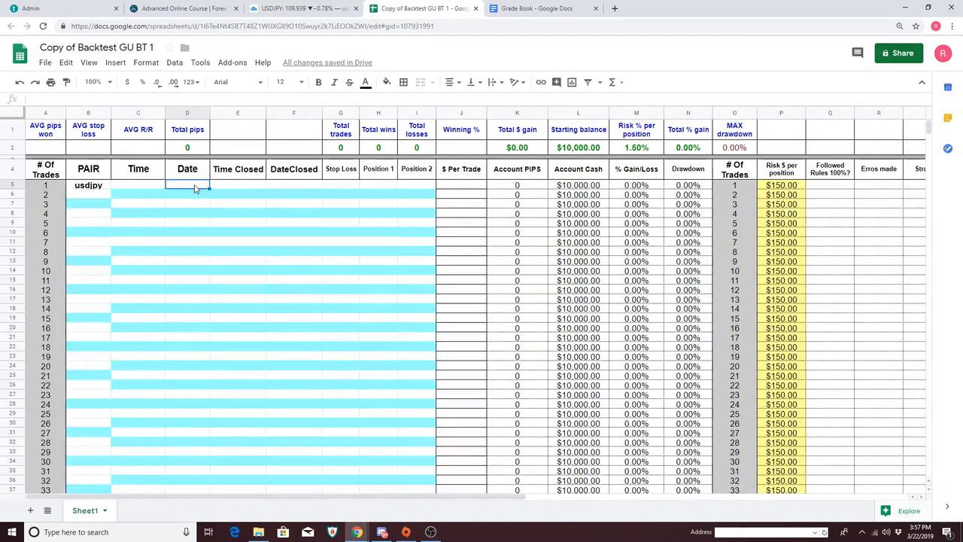
text(03/21/19)
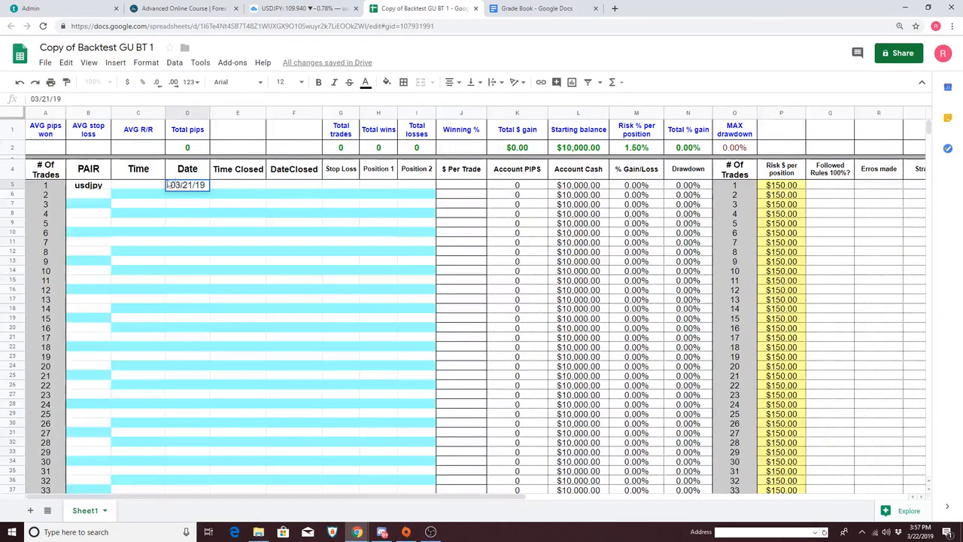
Step: Check the entry time on the USDJPY chart and enter 6:00pm as trade 1's time in the spreadsheet
click(146, 188)
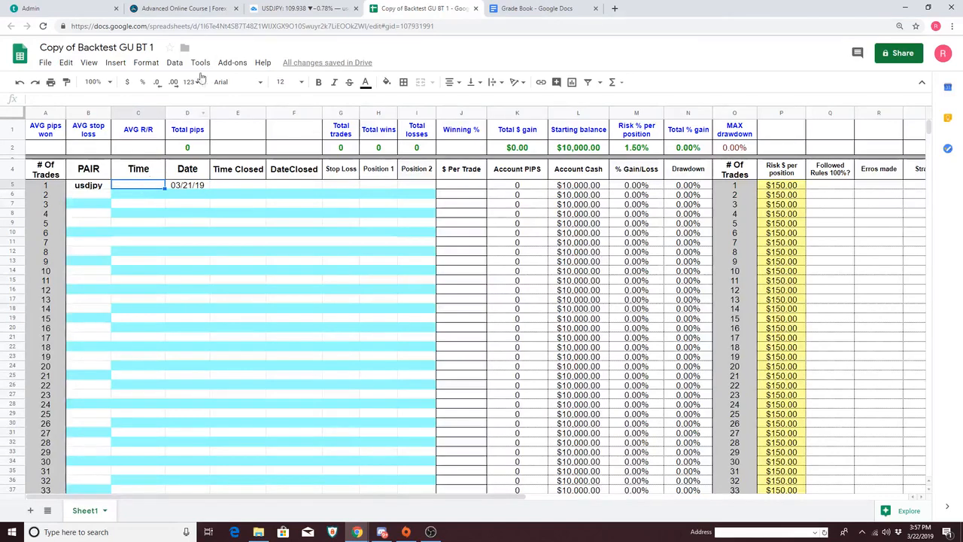
click(297, 9)
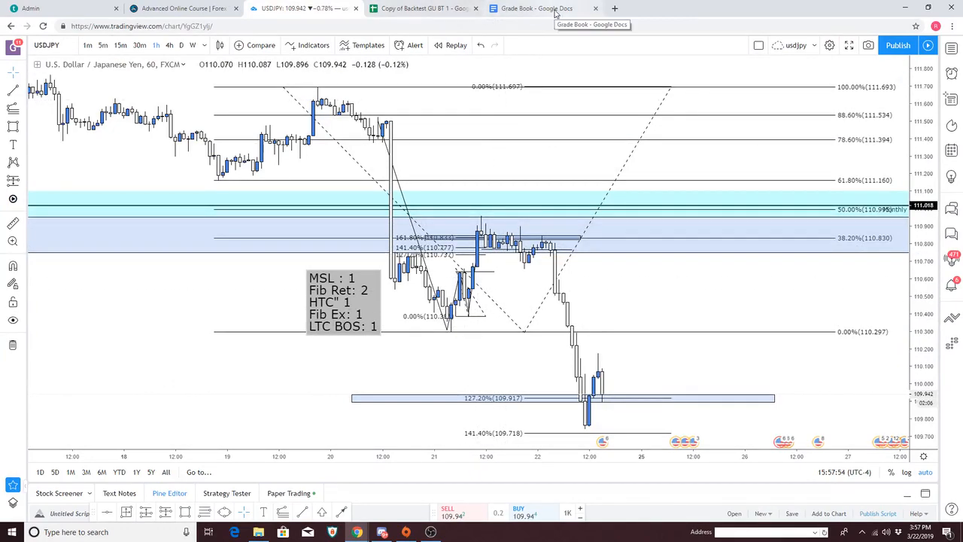
click(425, 9)
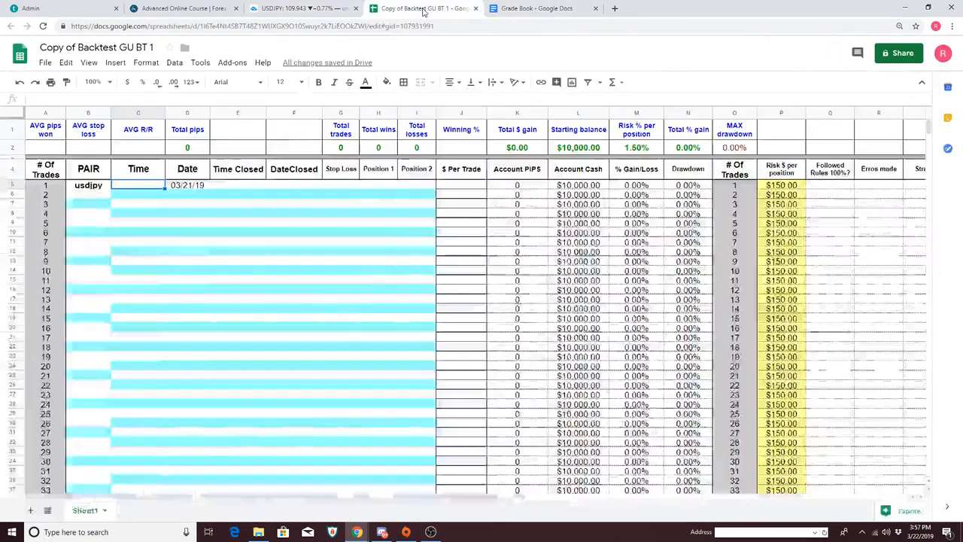
click(132, 185)
text(6:0)
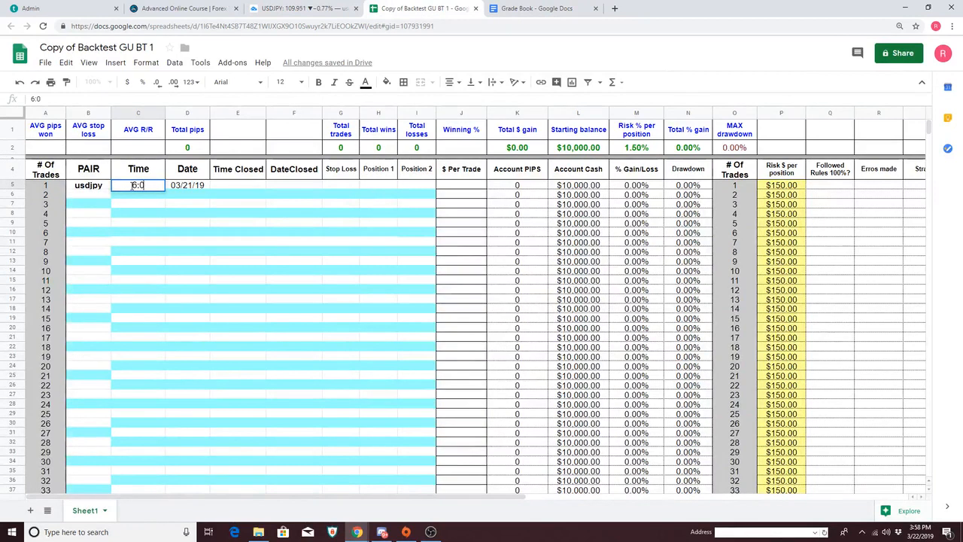
text(0pm)
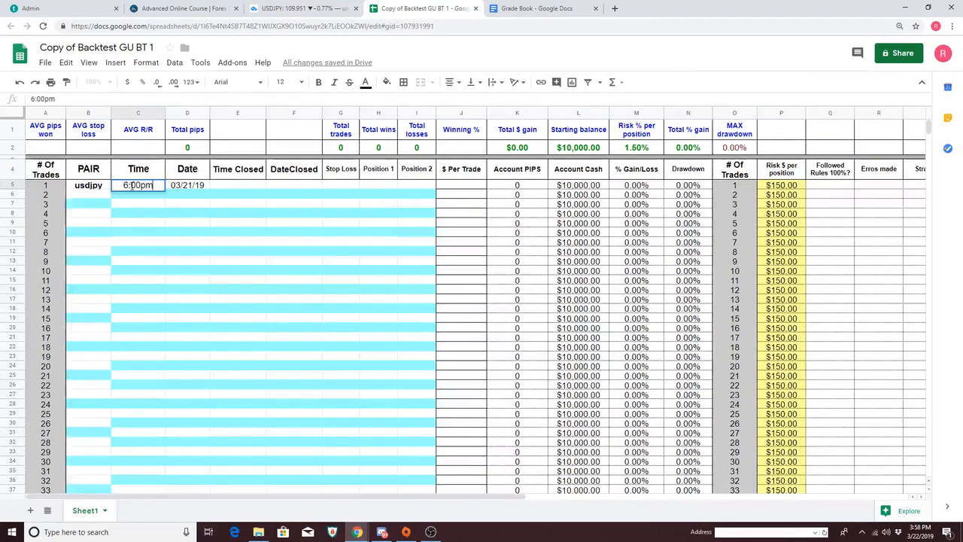
Step: On the 30-minute USDJPY chart, draw a short position from about 110.748 with its stop at about 111.003, and enter 25 as trade 1's stop loss
click(248, 187)
click(333, 183)
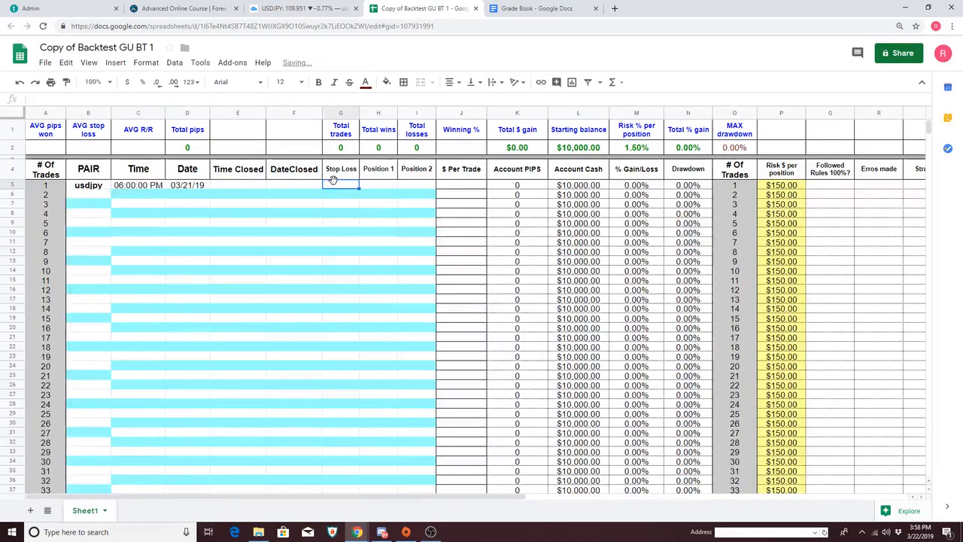
click(301, 9)
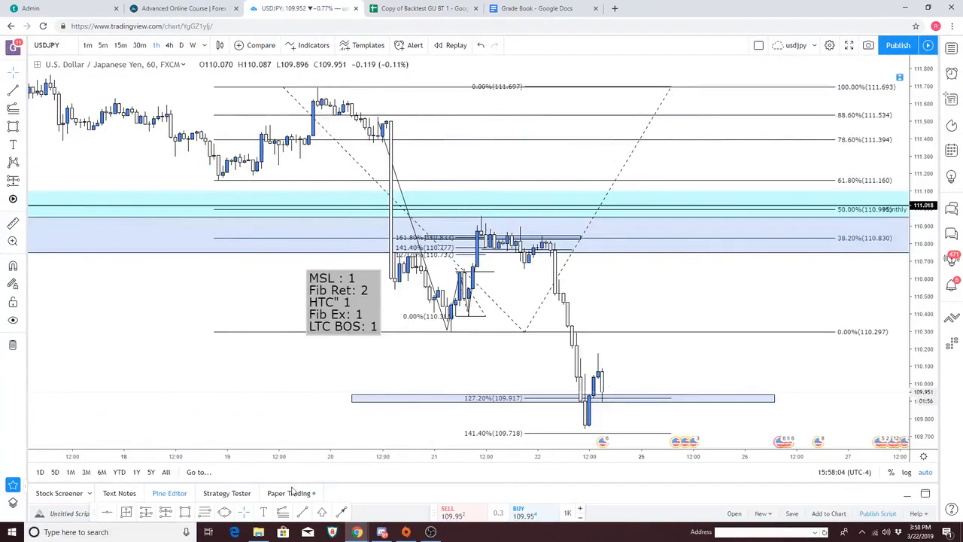
click(166, 514)
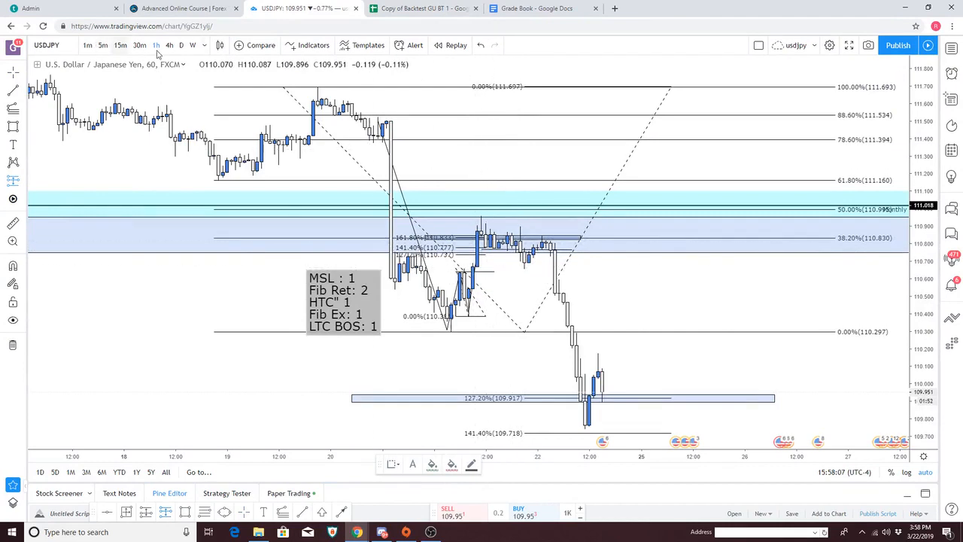
click(138, 45)
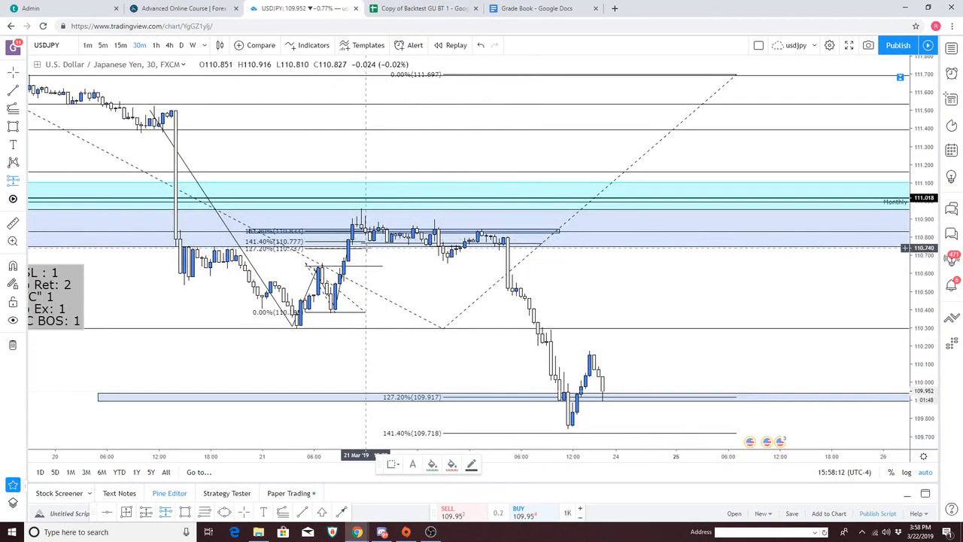
click(437, 246)
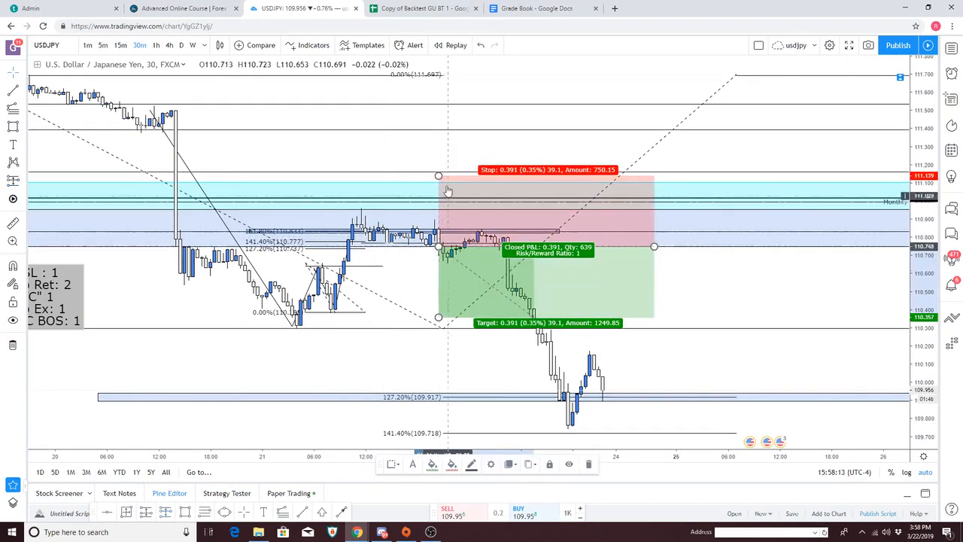
drag(437, 177, 438, 201)
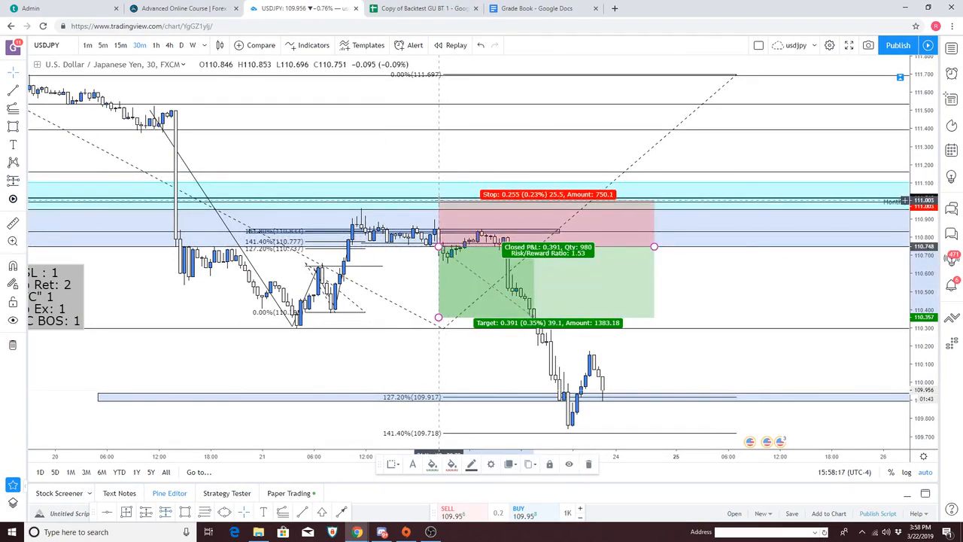
click(418, 8)
text(25)
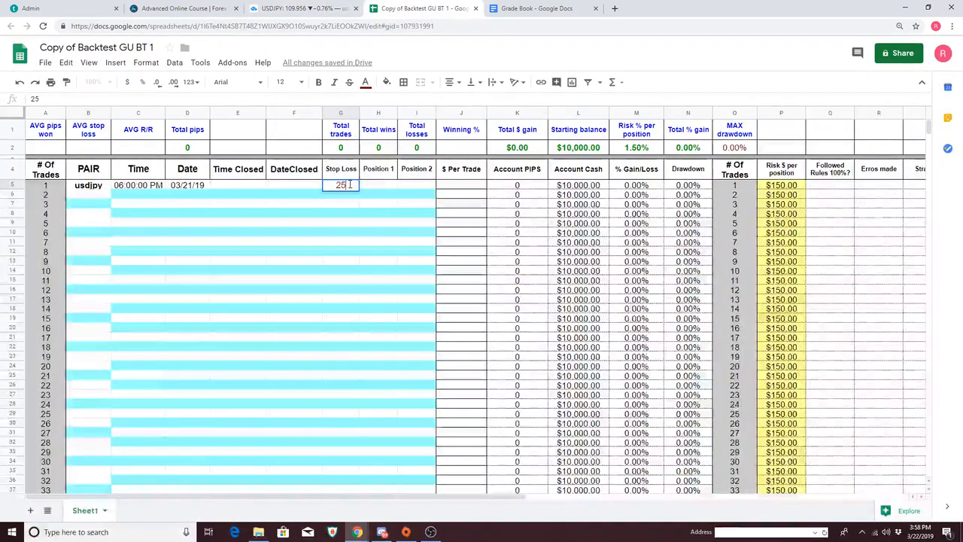
Step: Narrow the short position to a few candles and set its target to about 110.405
click(292, 12)
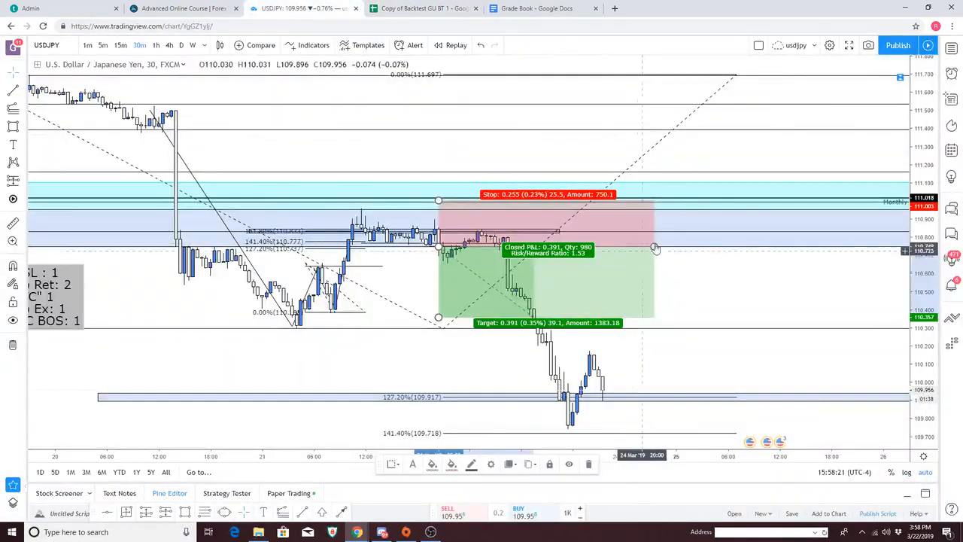
drag(465, 245, 481, 244)
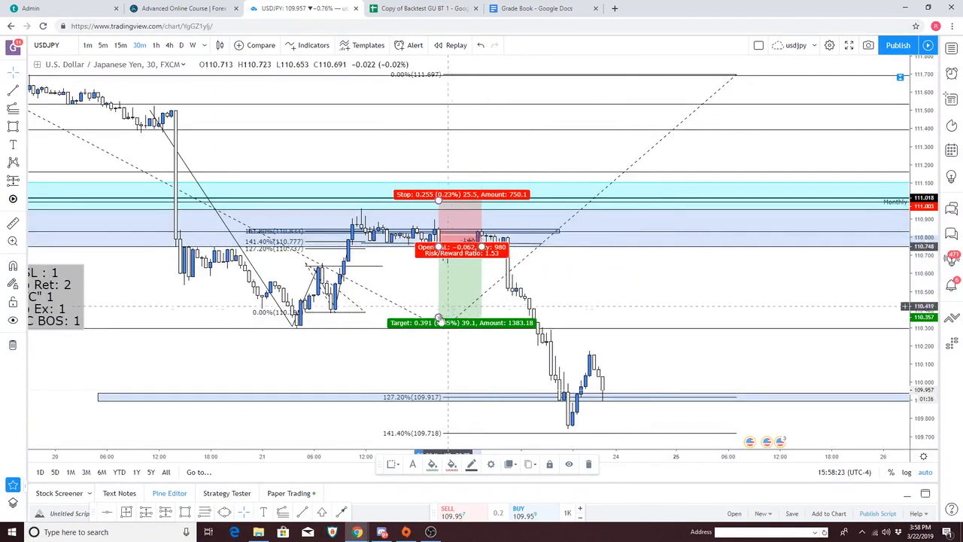
drag(439, 322, 439, 308)
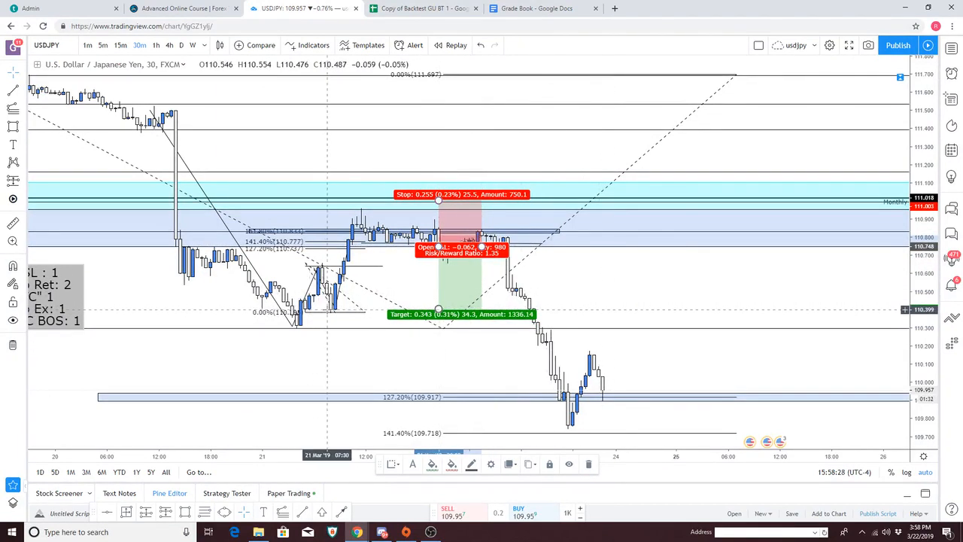
click(642, 303)
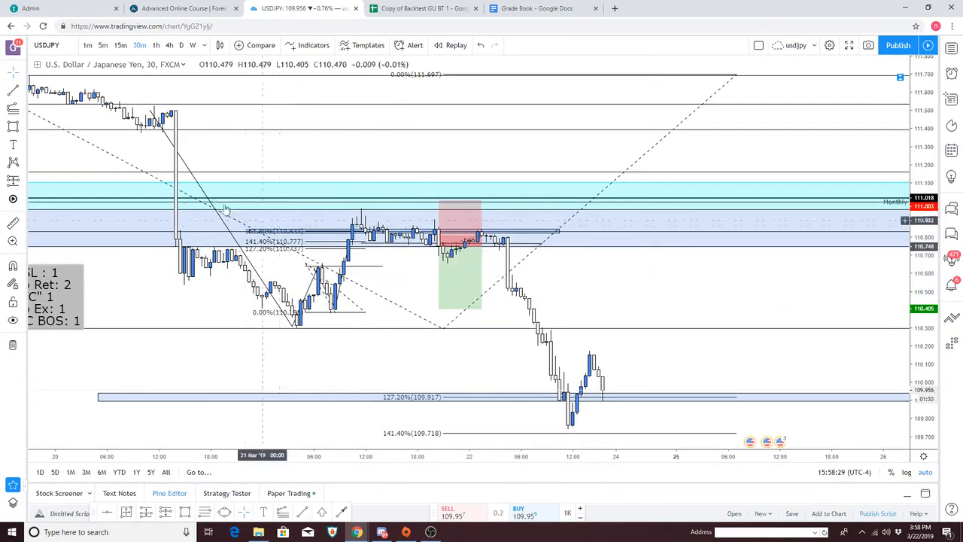
drag(482, 247, 459, 247)
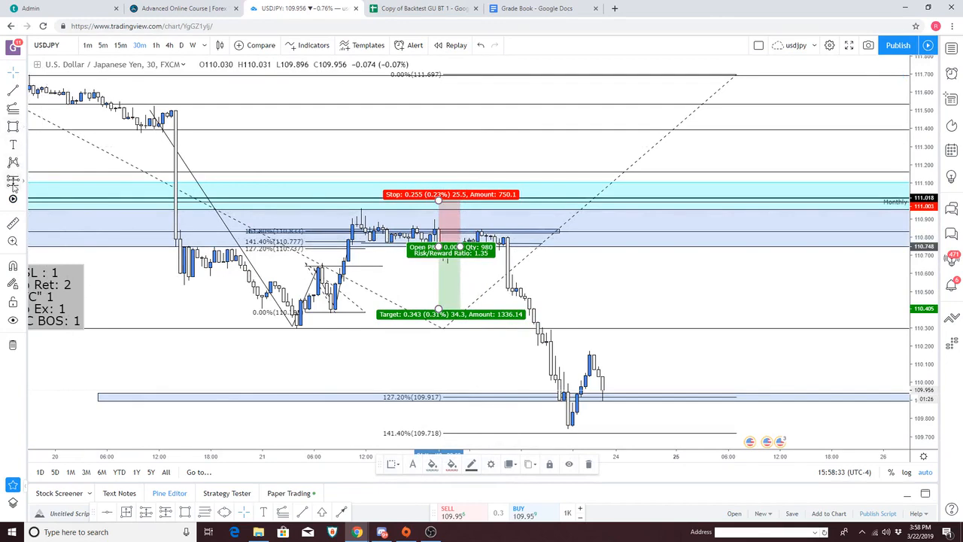
Step: Draw a second short position from about 110.765 with its stop at about 111.005 and target at the 127.2% extension near 109.917
click(495, 243)
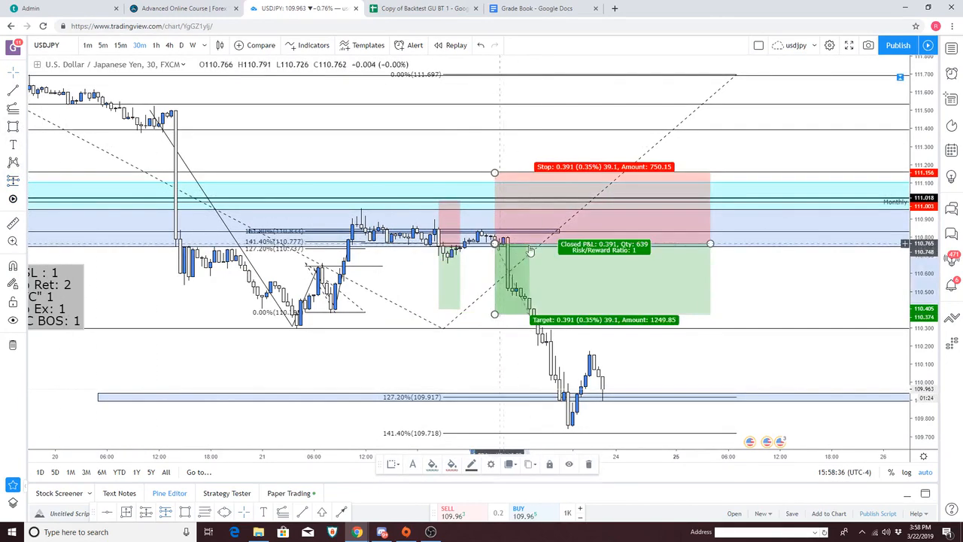
drag(495, 173, 495, 200)
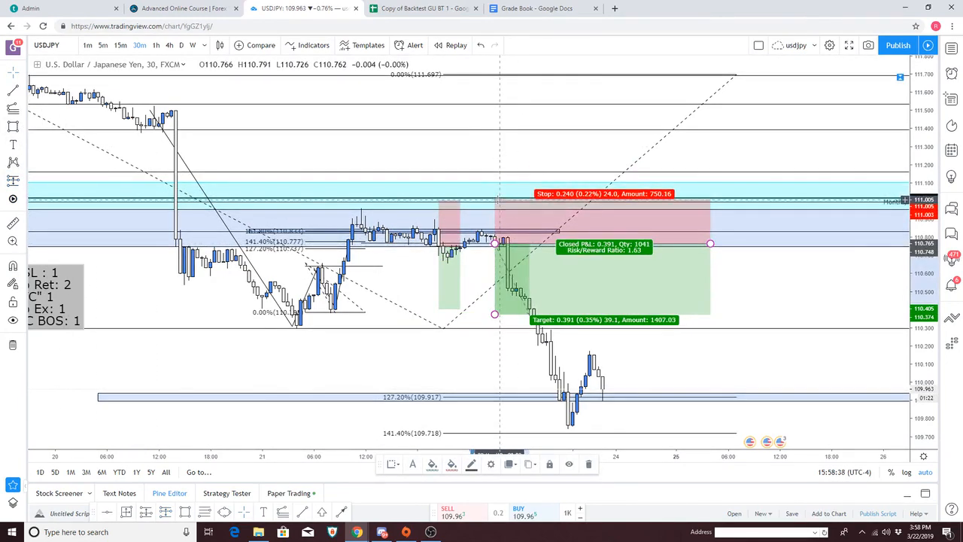
drag(495, 313, 499, 397)
click(455, 346)
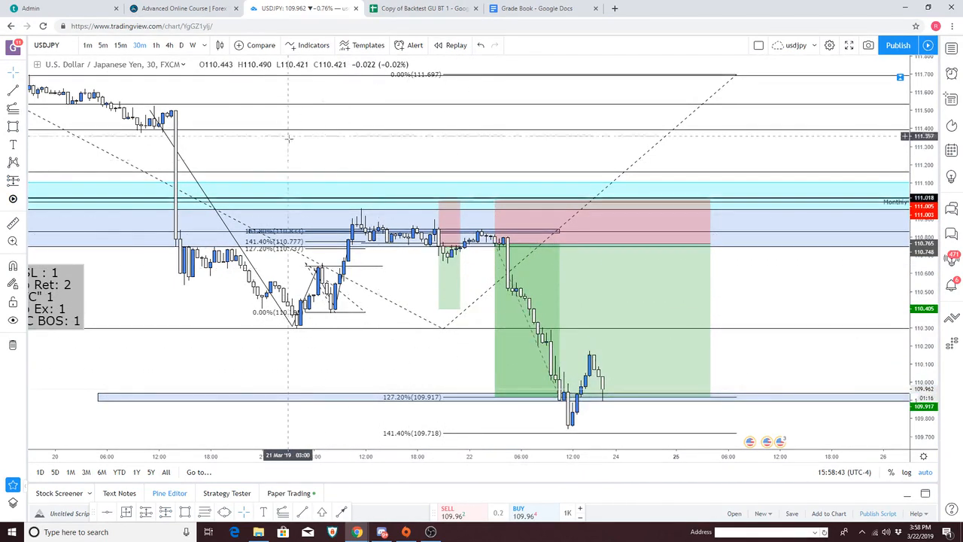
Step: Switch to the backtest spreadsheet and enter 33 as trade 1's Position 1 result
click(410, 9)
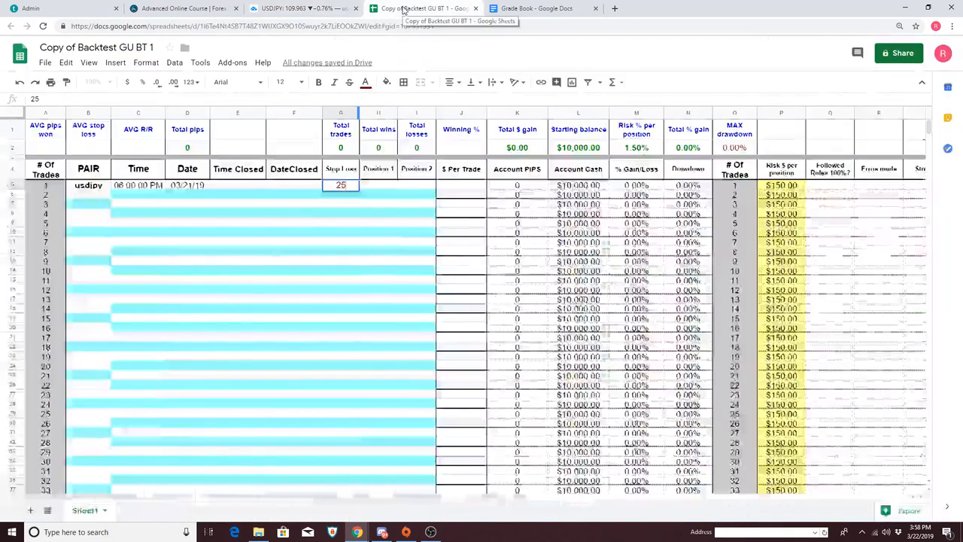
click(382, 185)
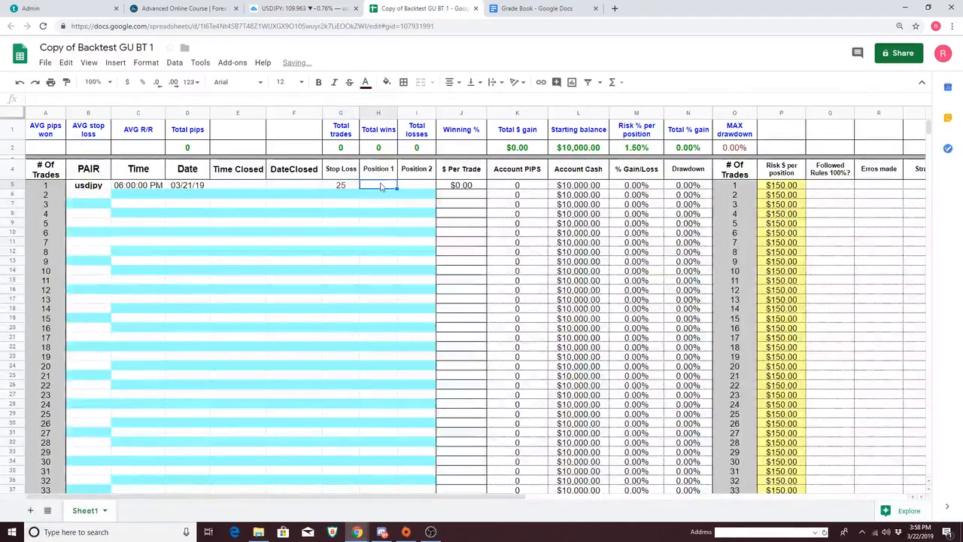
text(33)
click(392, 204)
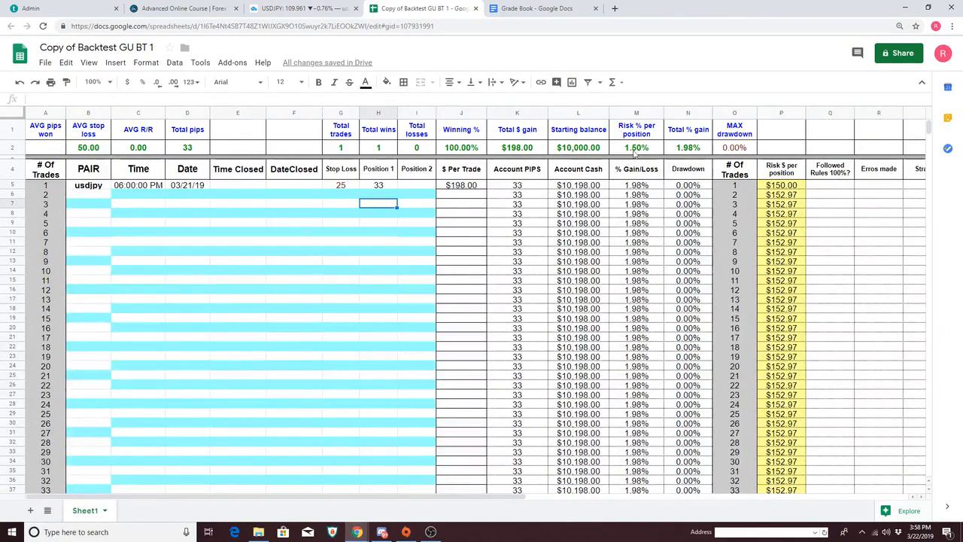
Step: Check the second short position's target pips on the USDJPY chart and enter 84 as trade 1's Position 2 result
click(379, 186)
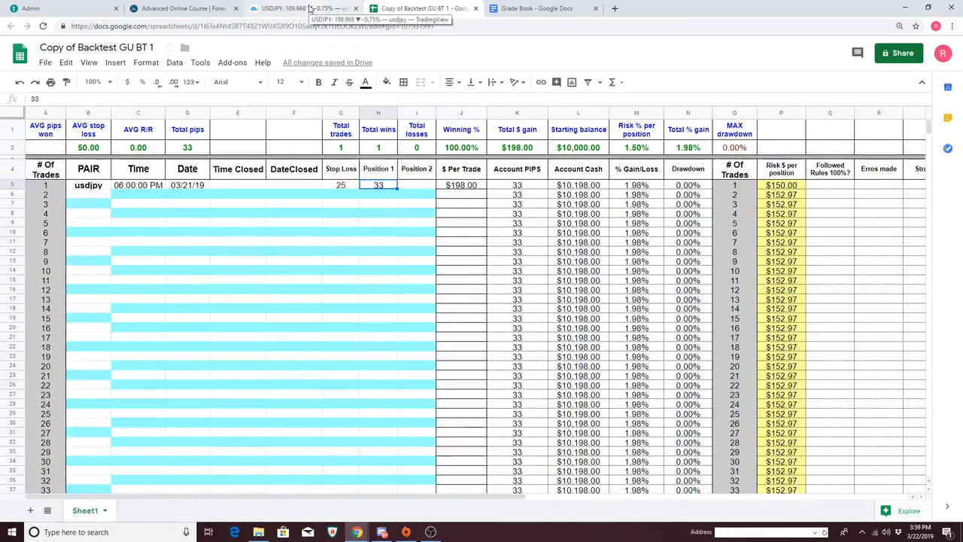
click(310, 8)
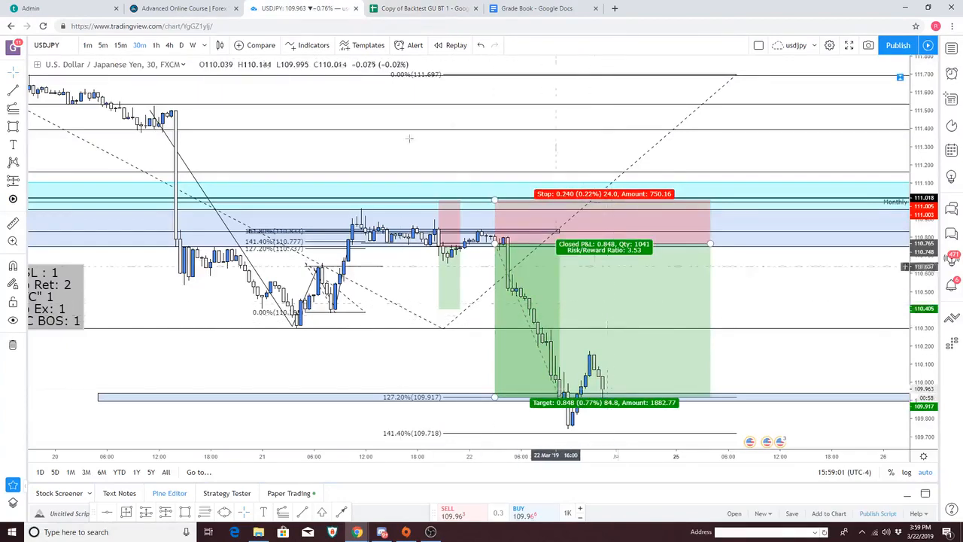
click(418, 8)
click(417, 188)
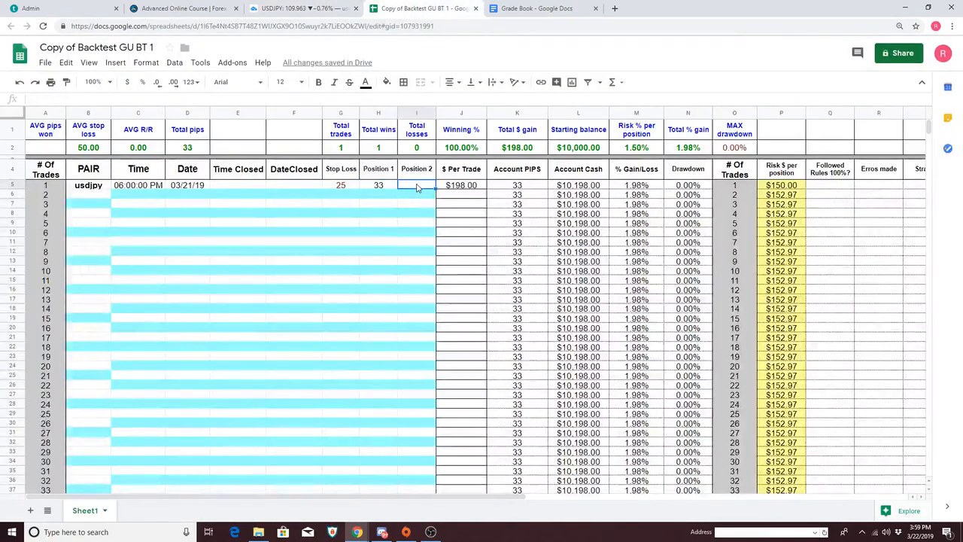
text(8)
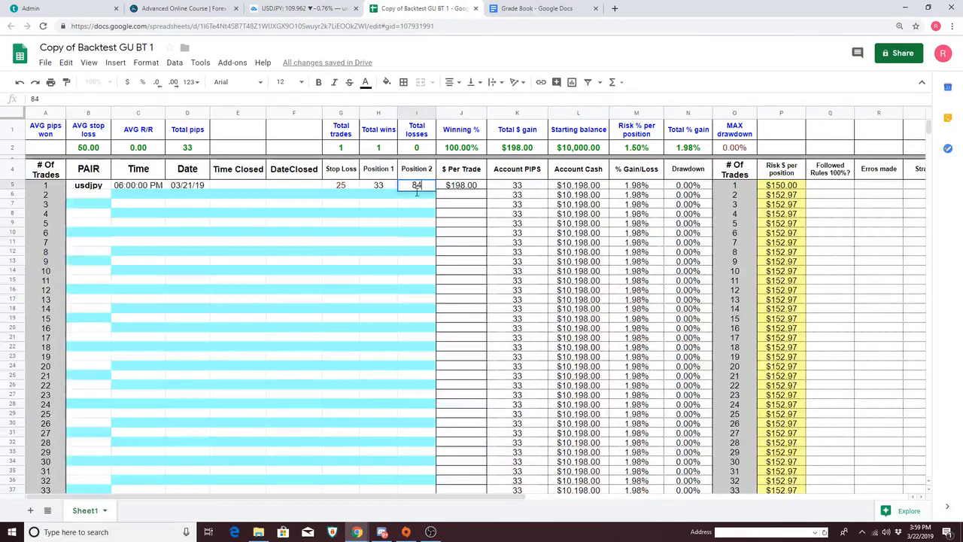
text(4)
click(417, 214)
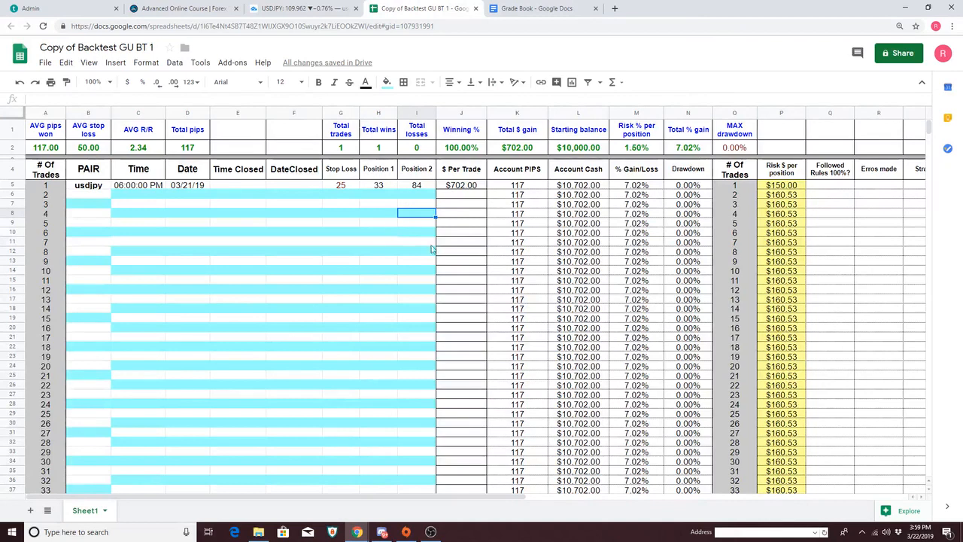
Step: Check on the USDJPY chart when price reached the second short position's target
click(642, 150)
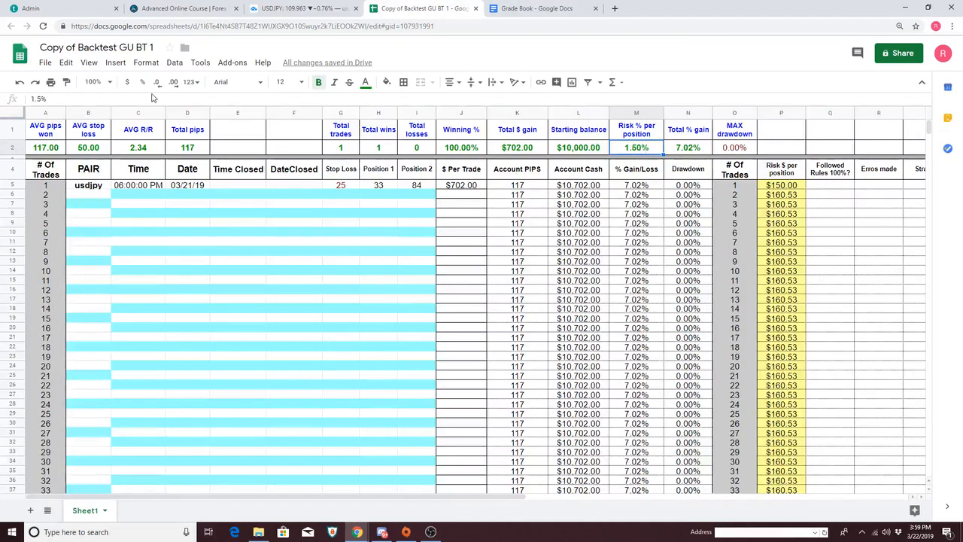
click(316, 9)
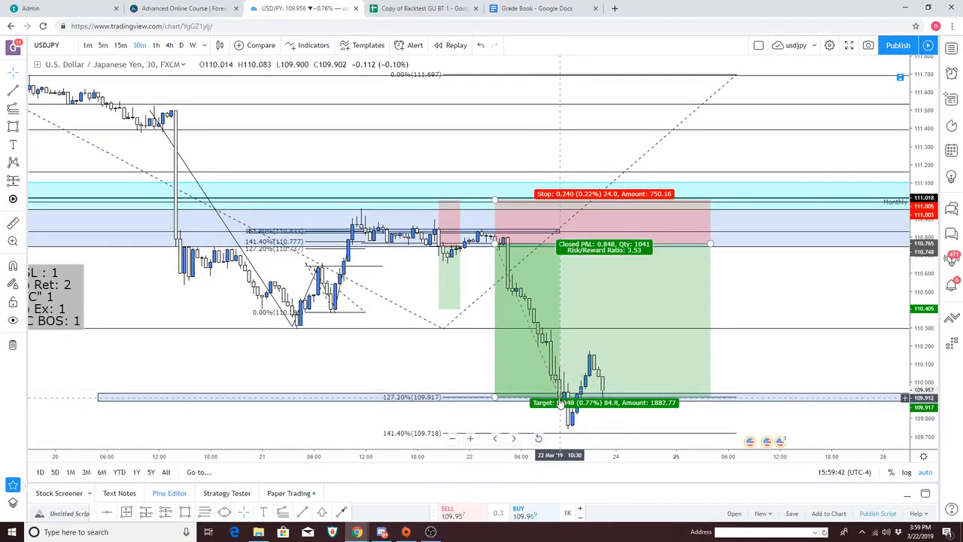
click(417, 8)
click(242, 185)
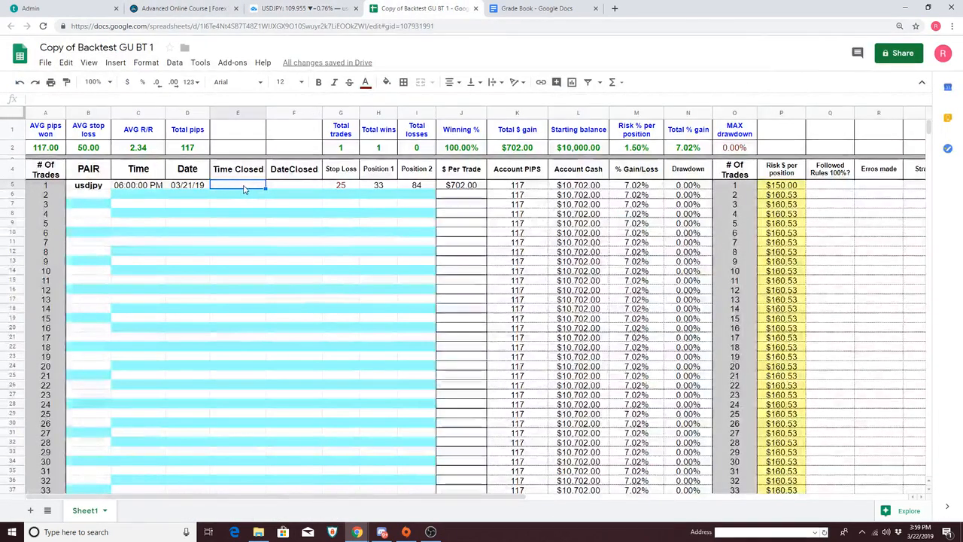
text(03/22)
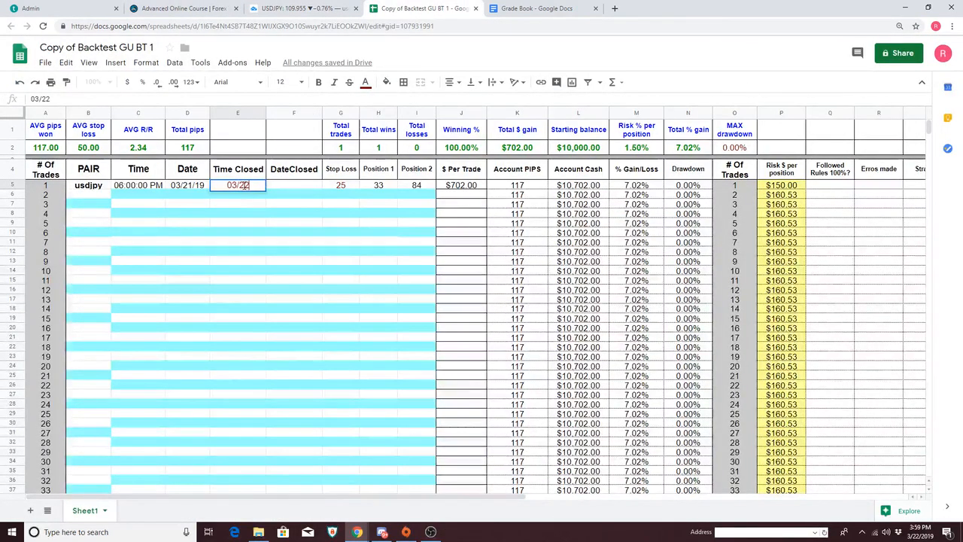
text(/19)
click(276, 187)
click(248, 187)
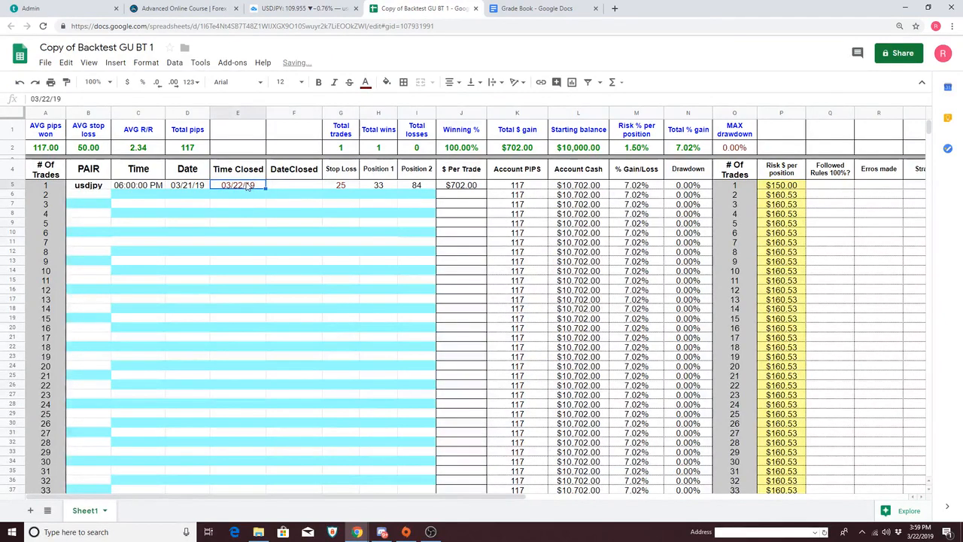
key(Delete)
Step: Enter 03/22/19 as trade 1's closing date and 10:30am as its closing time
click(292, 188)
text(03/22/19)
click(243, 188)
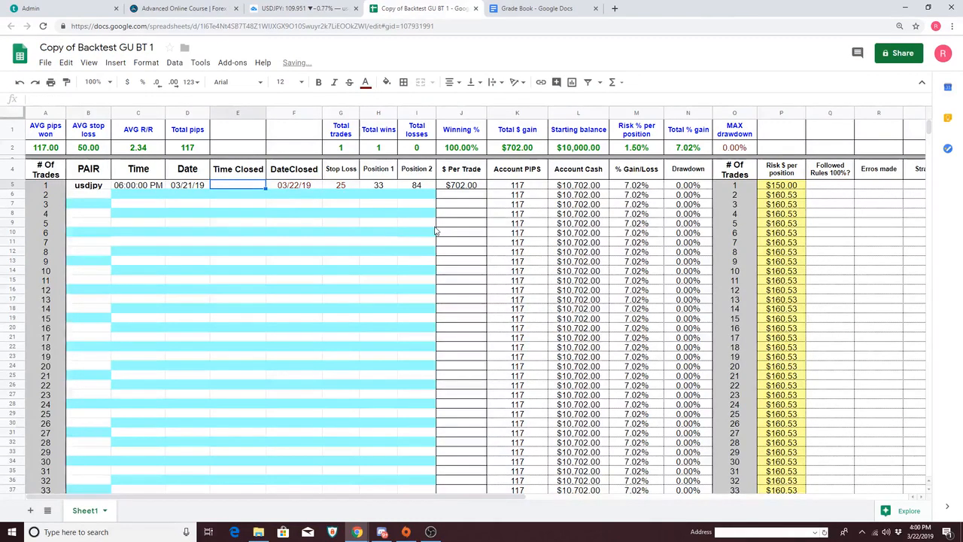
text(10:30)
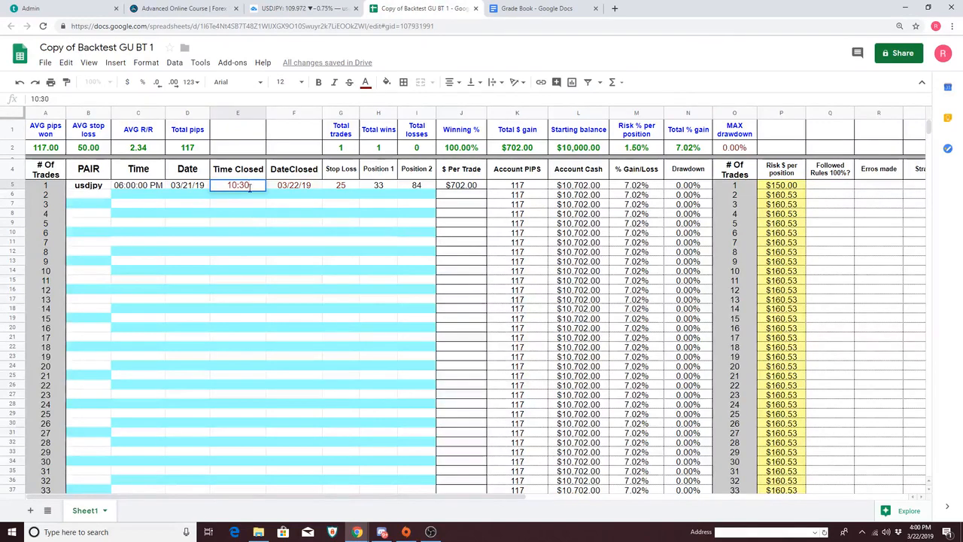
text(am)
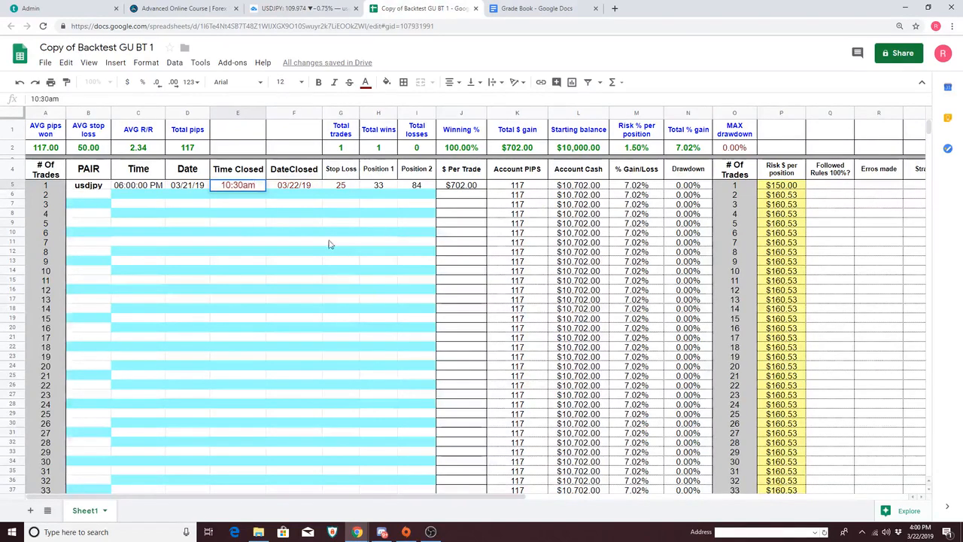
click(366, 280)
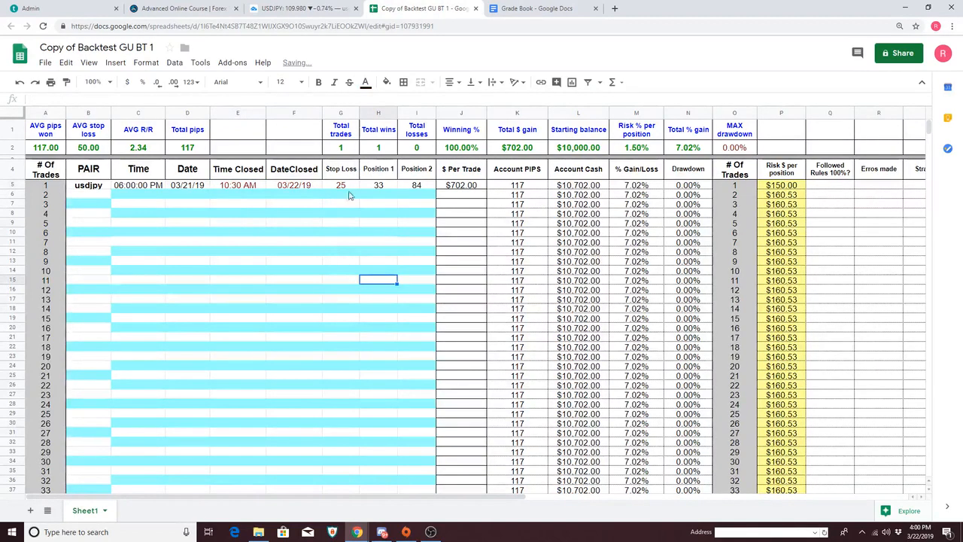
Step: Fill in trade 1's review with YES for rules followed, 0 errors made and PB as the strategy
scroll(689, 296, right, 6)
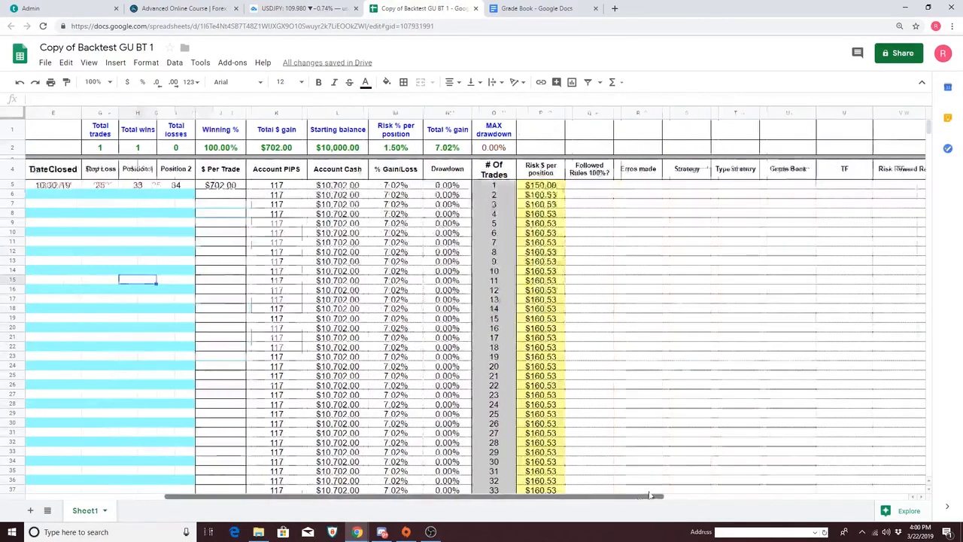
click(532, 185)
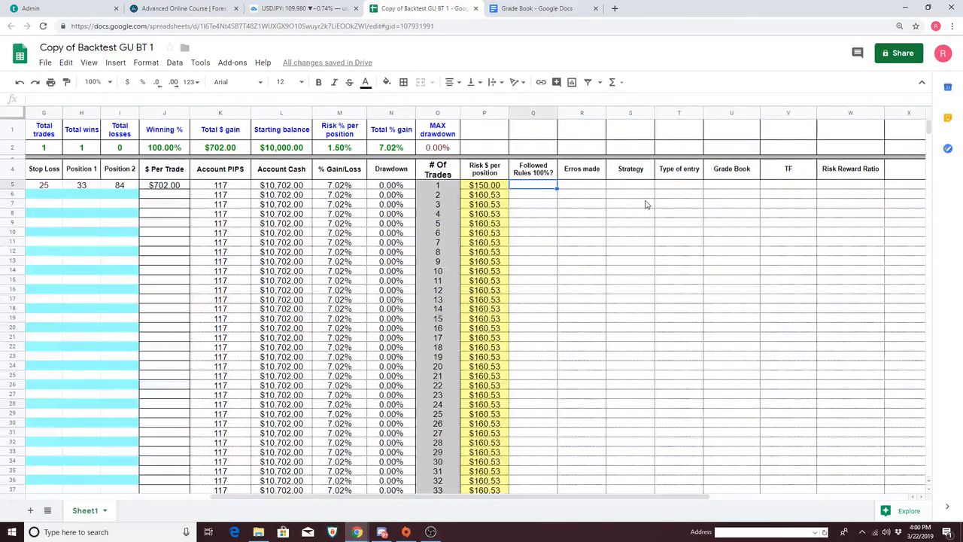
text(YES)
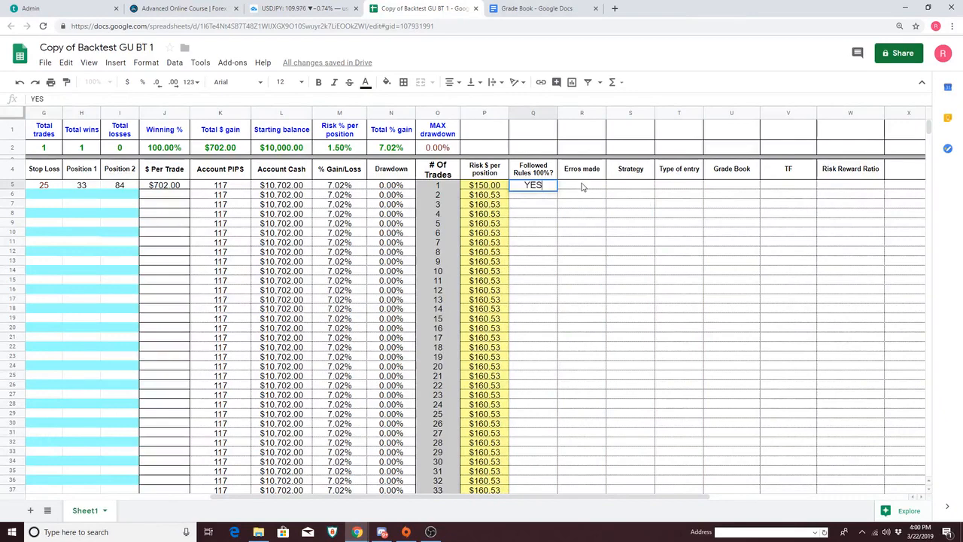
click(582, 185)
text(0)
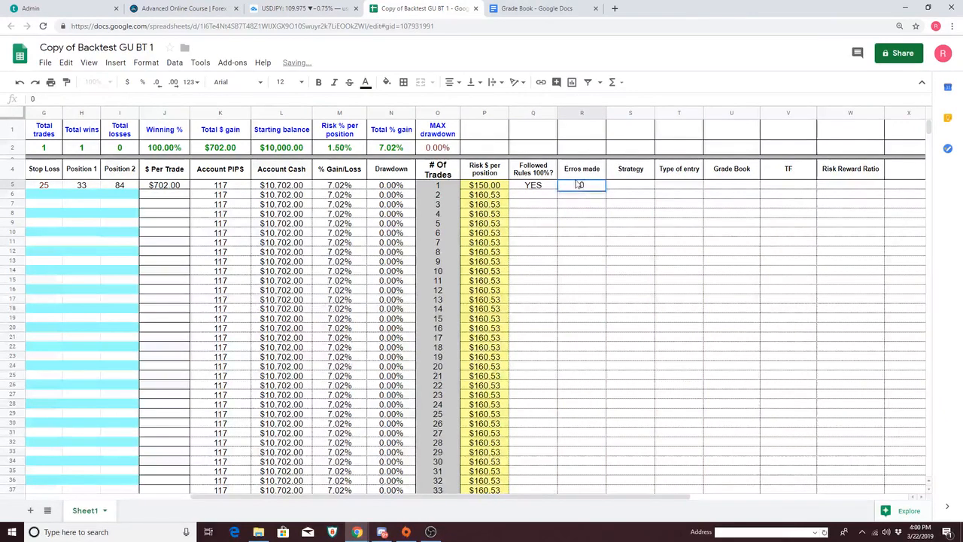
click(636, 187)
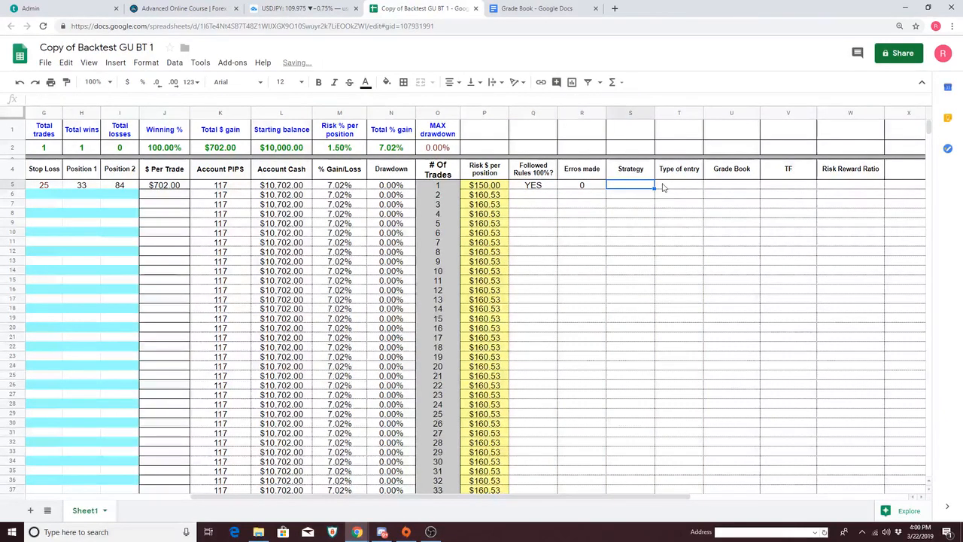
text(PB)
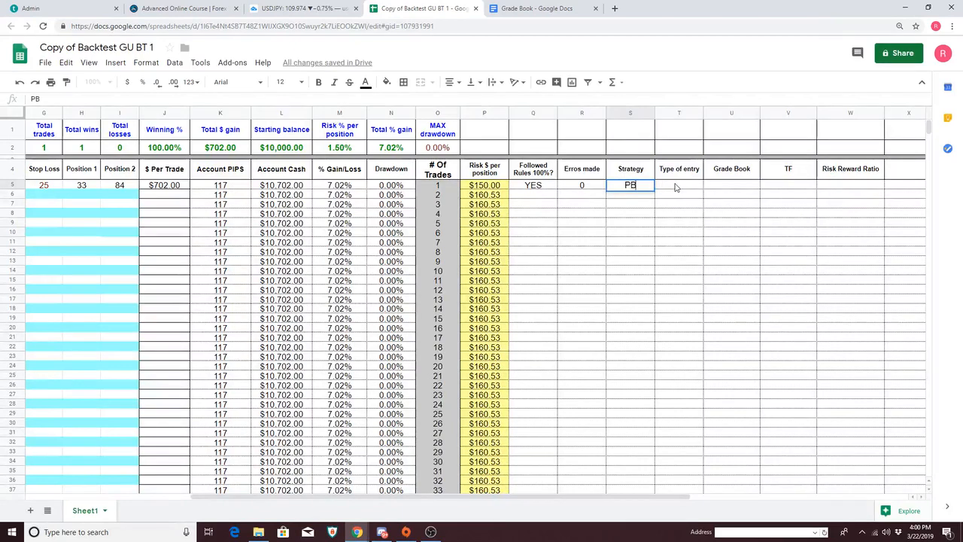
click(675, 187)
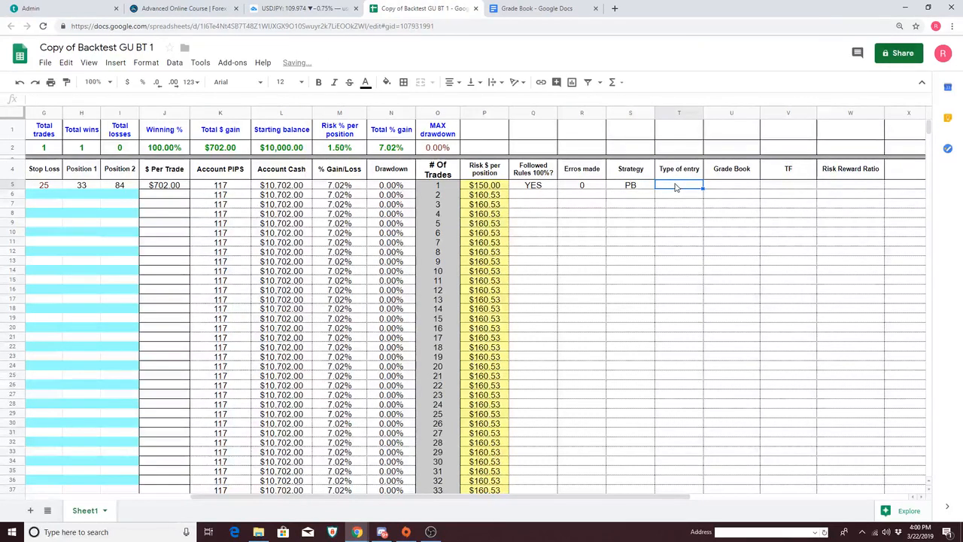
text(Eng)
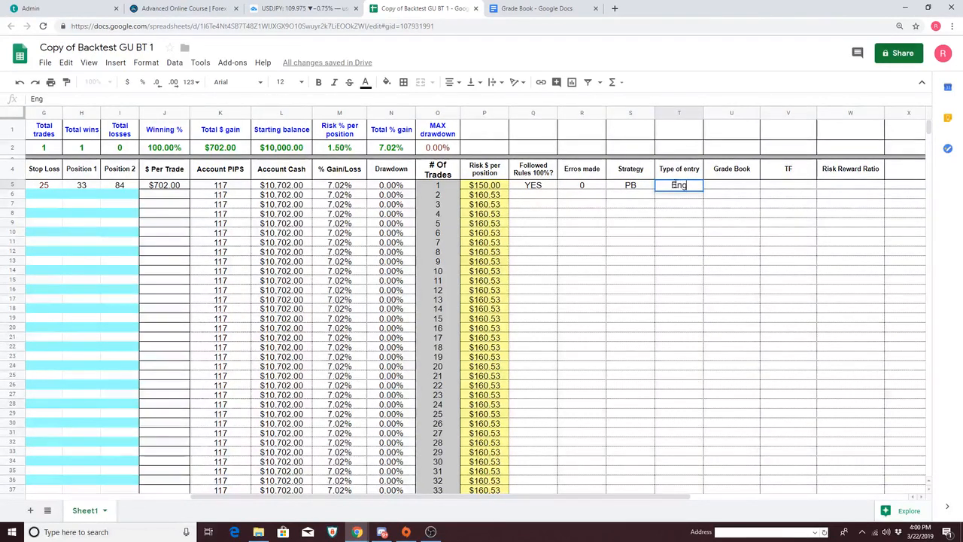
text(ulfing)
click(673, 208)
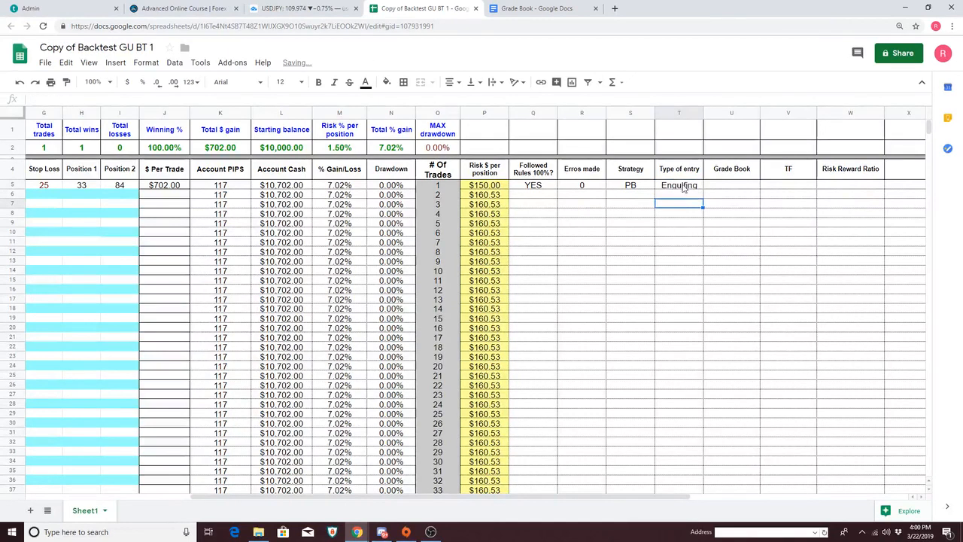
Step: Replace trade 1's type of entry with Market EX
click(679, 185)
key(Delete)
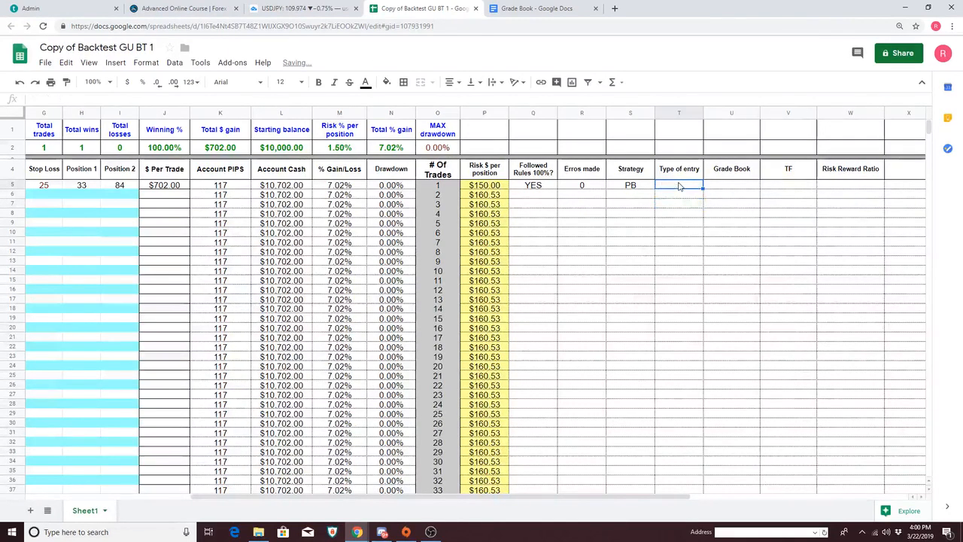
text(Market EX)
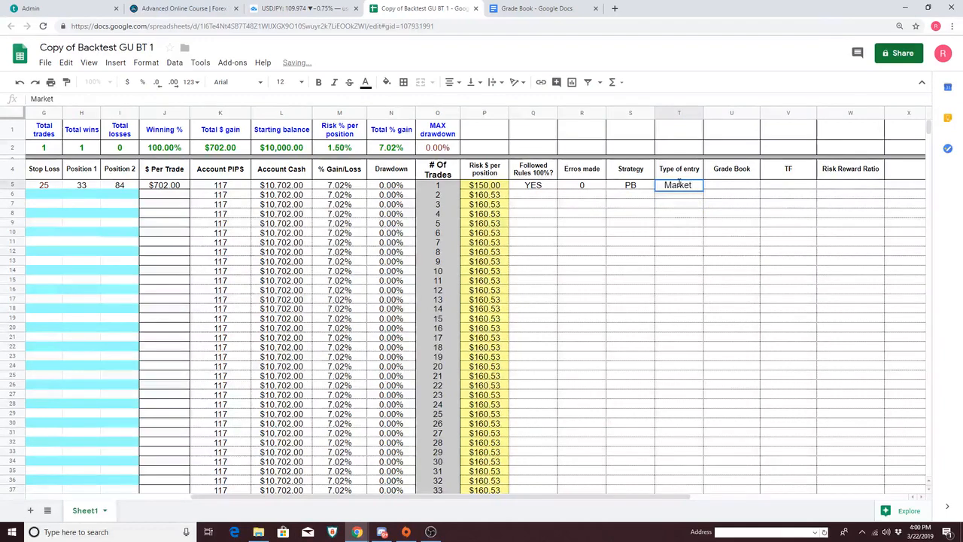
click(683, 205)
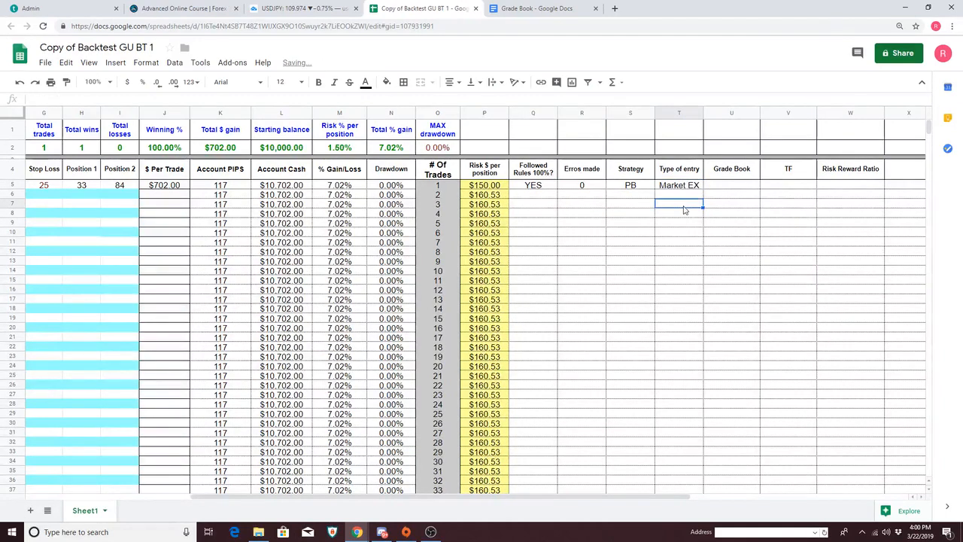
Step: Check the scoring note on the USDJPY chart and enter 6 as trade 1's Grade Book score
click(726, 186)
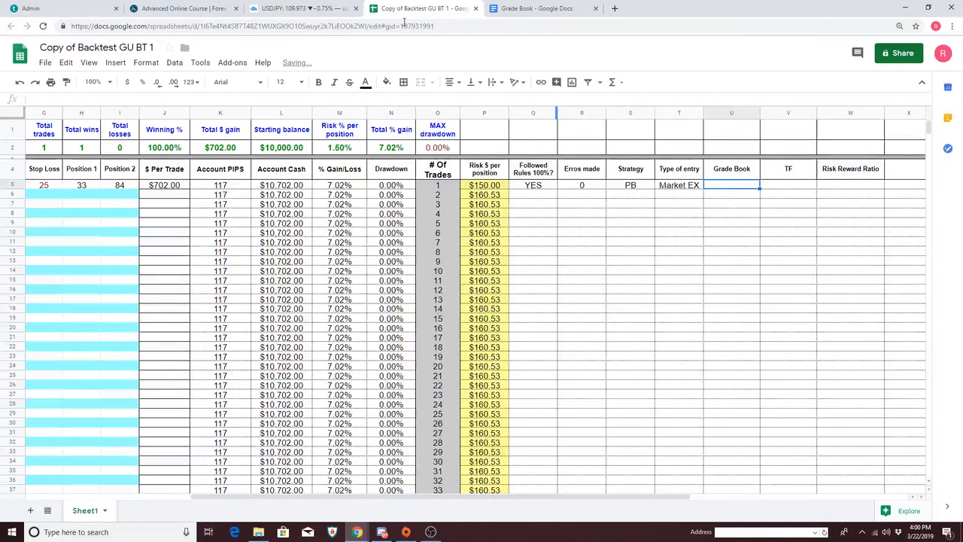
click(316, 8)
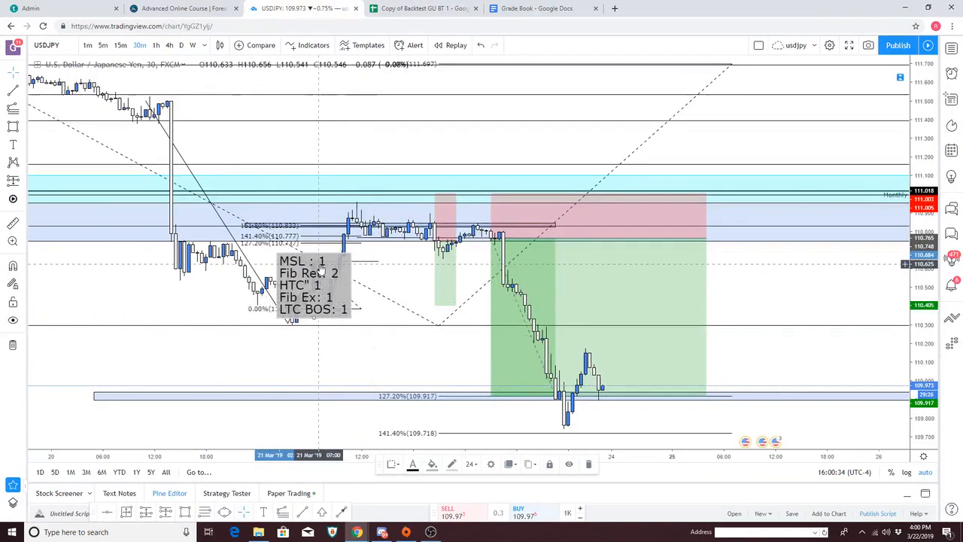
click(432, 8)
text(6)
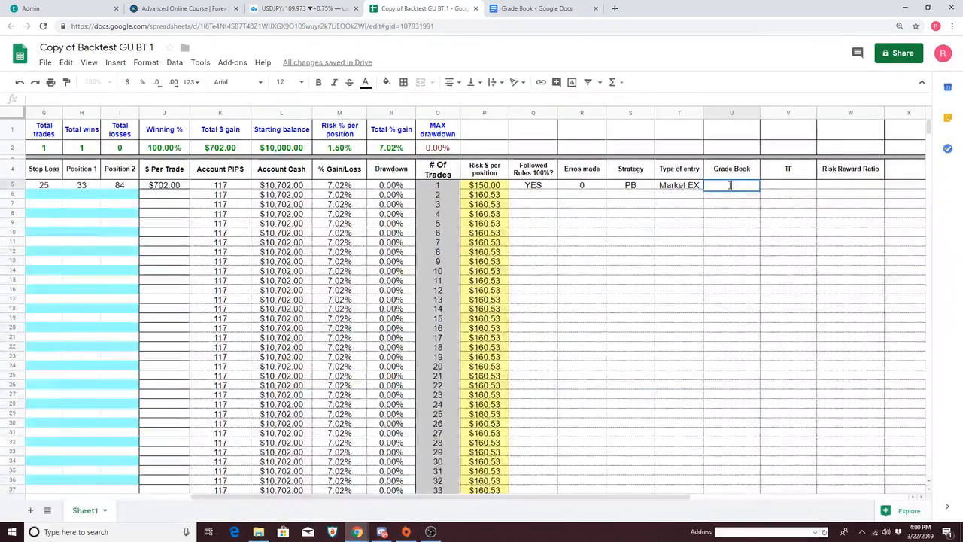
key(Return)
Step: Enter H4 as trade 1's time frame and select its Risk Reward Ratio cell
click(777, 185)
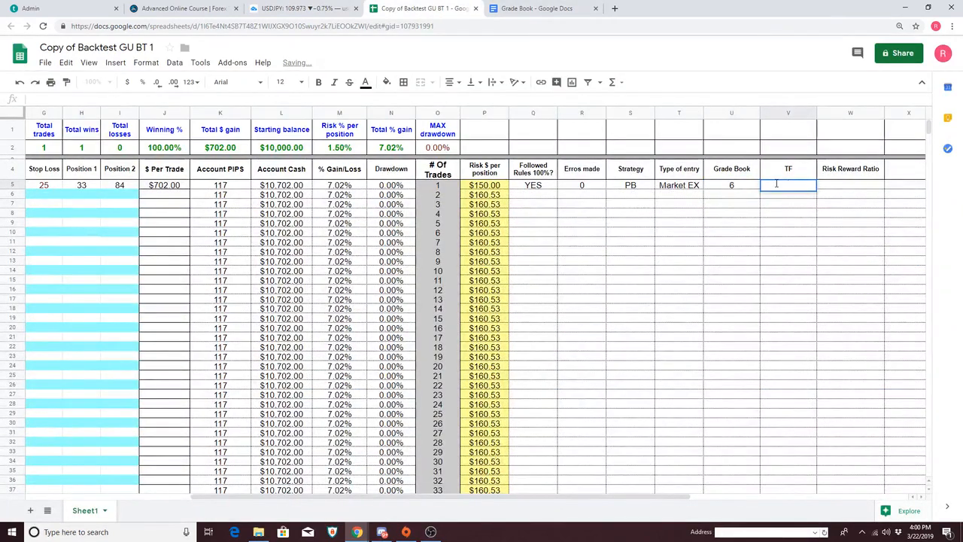
text(H4)
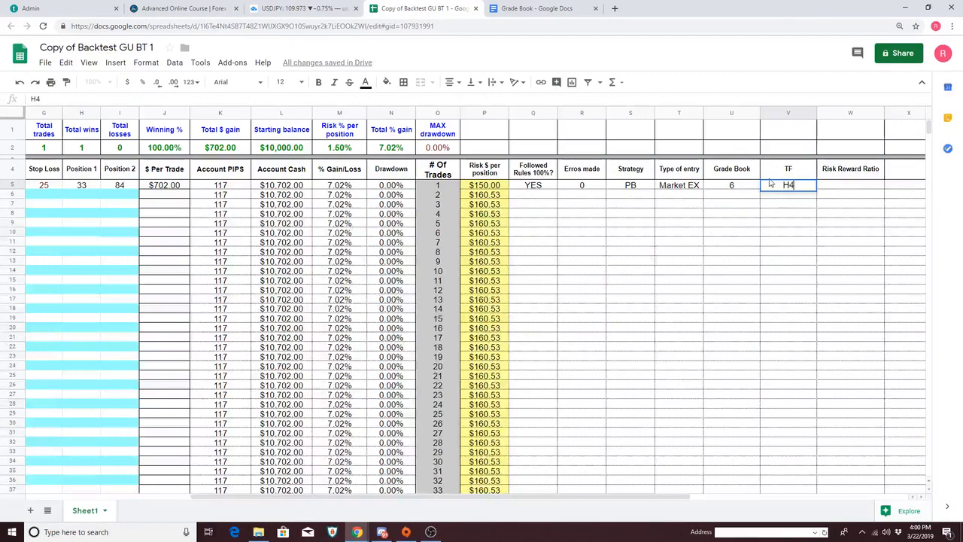
click(858, 188)
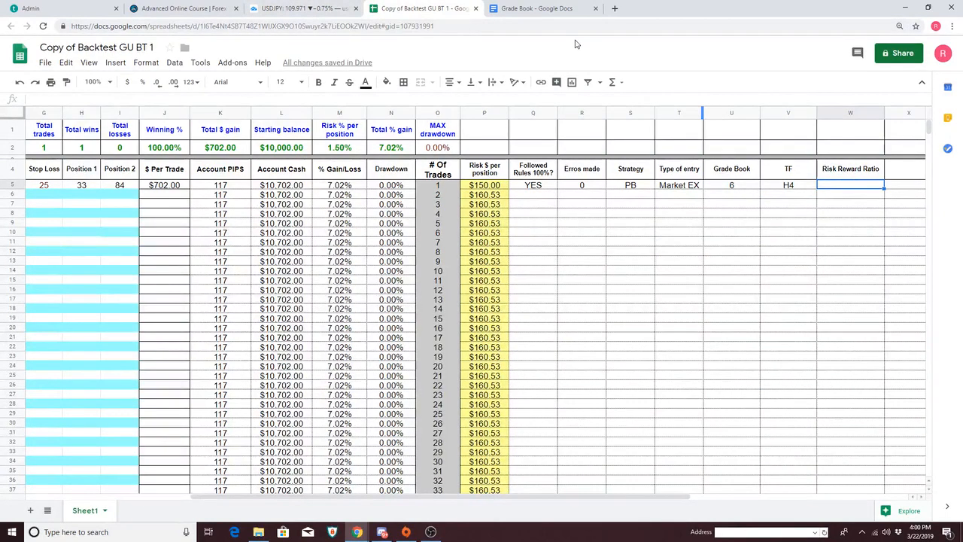
Step: Enter 1:2 as trade 1's Risk Reward Ratio and change the entry to 1:15
text(1:2)
click(747, 211)
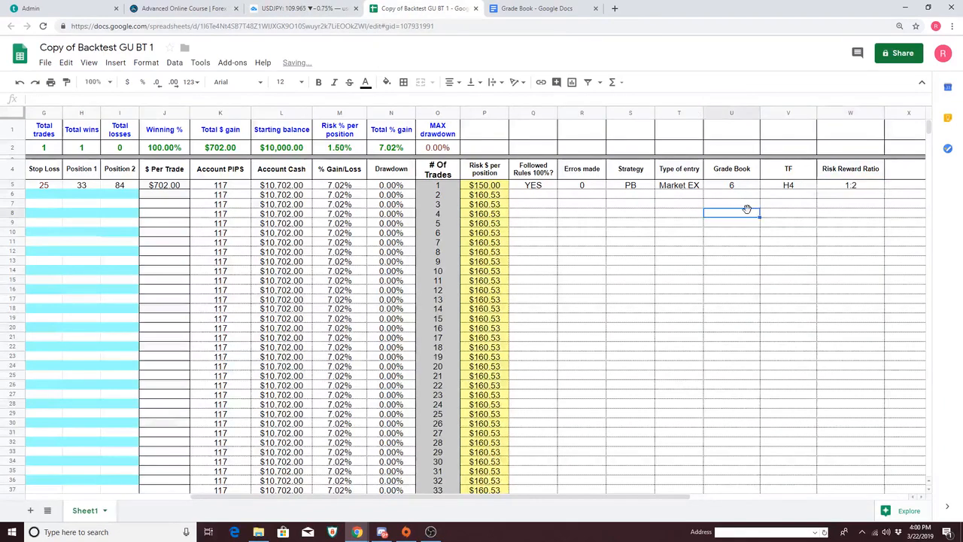
click(863, 188)
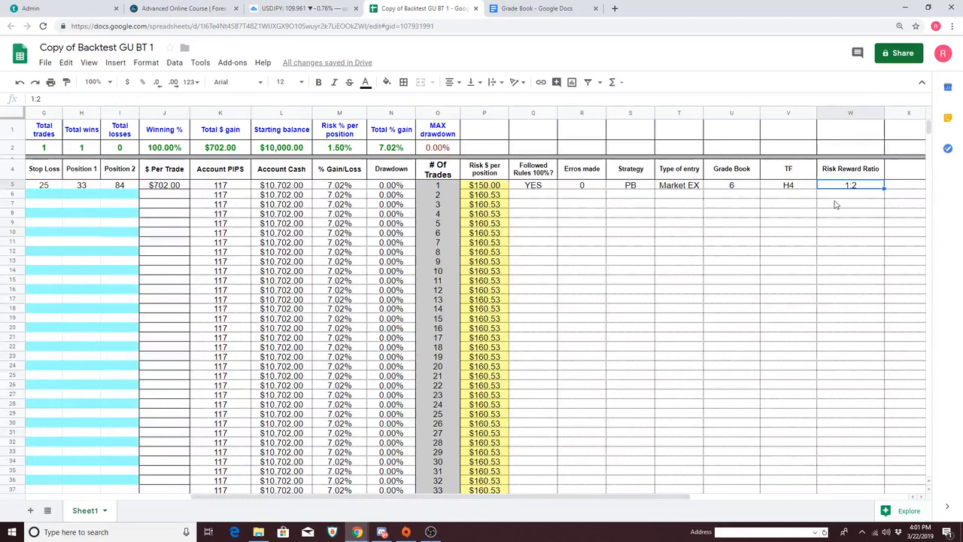
double_click(870, 185)
key(BackSpace)
text(15)
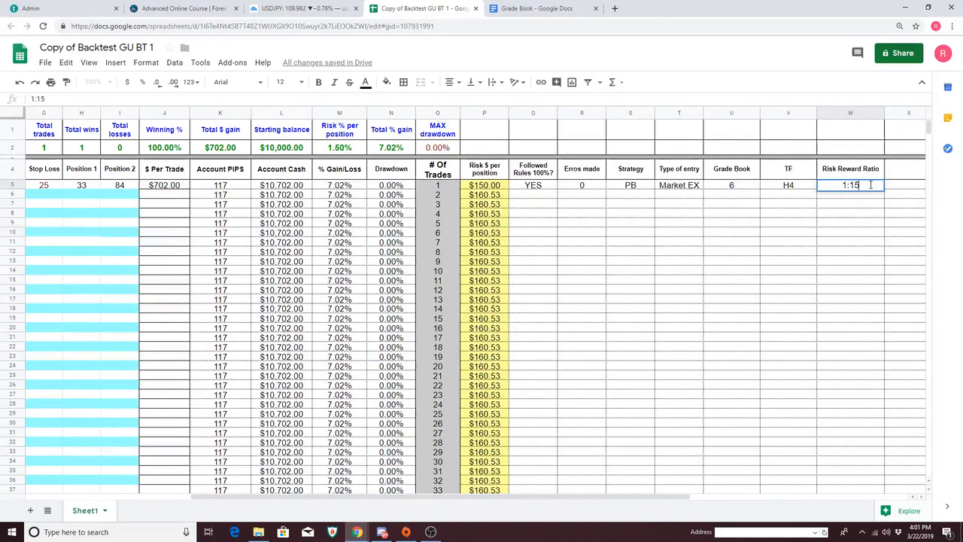
click(788, 214)
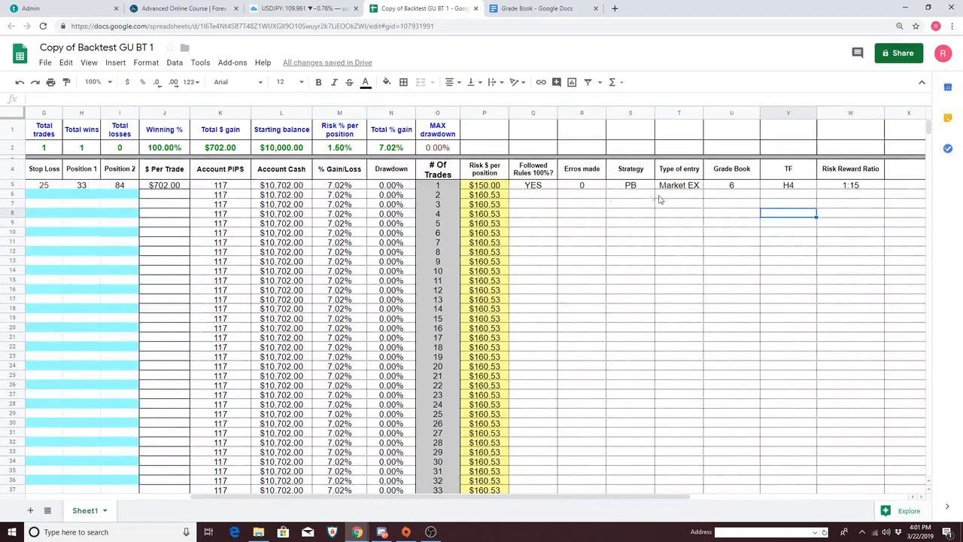
Step: Clear trade 1's Risk Reward Ratio entry
click(867, 185)
key(Delete)
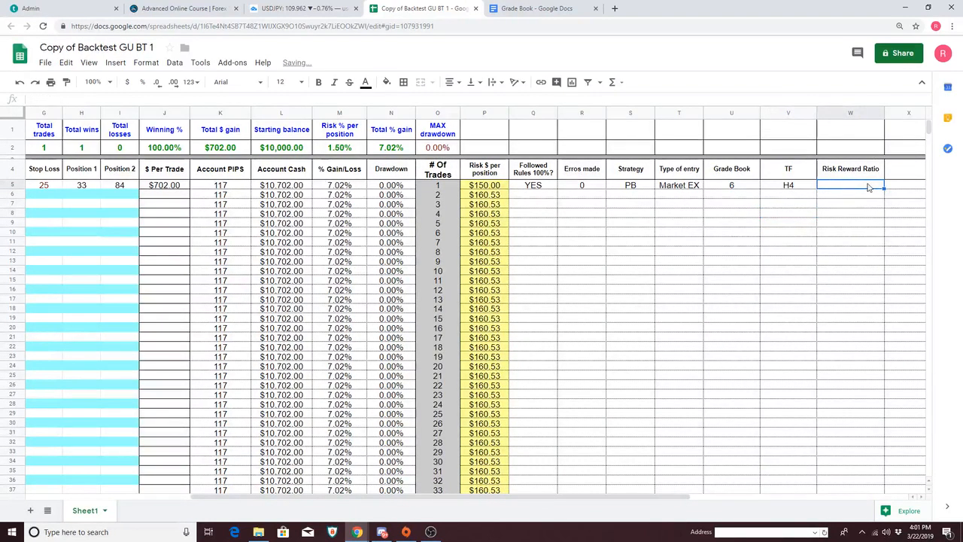
click(815, 233)
Step: Review trade 1's whole row, from the pair and times through the account results to the rules, strategy, entry and grade columns
drag(580, 497, 430, 485)
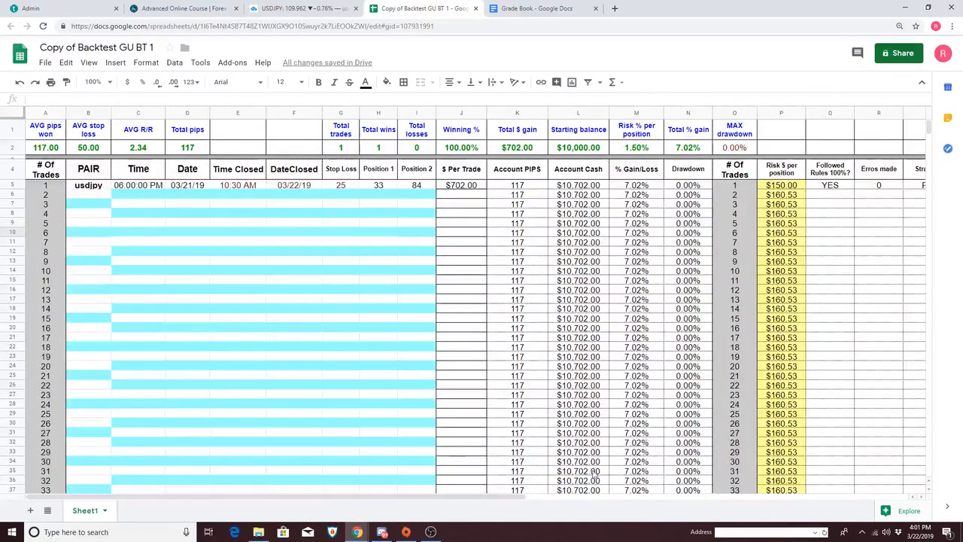
drag(479, 497, 732, 501)
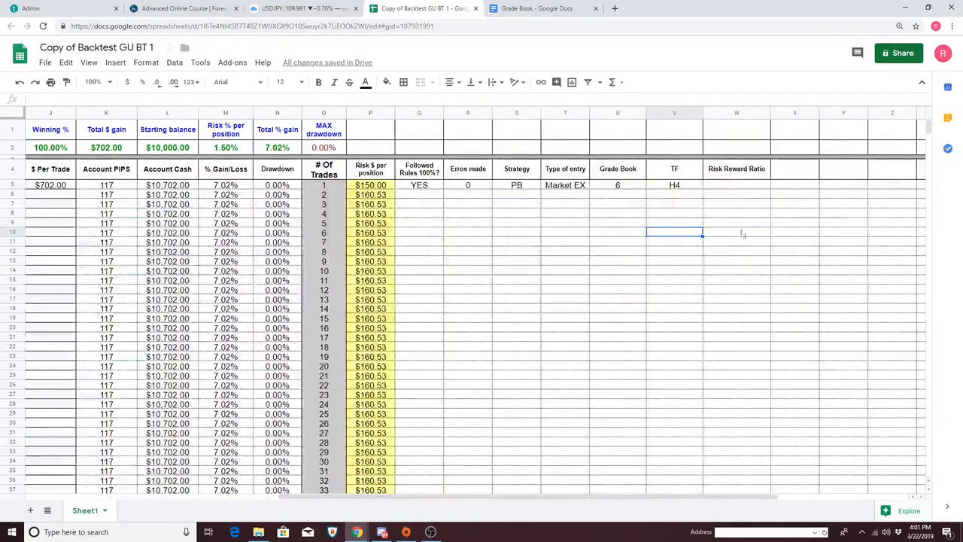
click(658, 187)
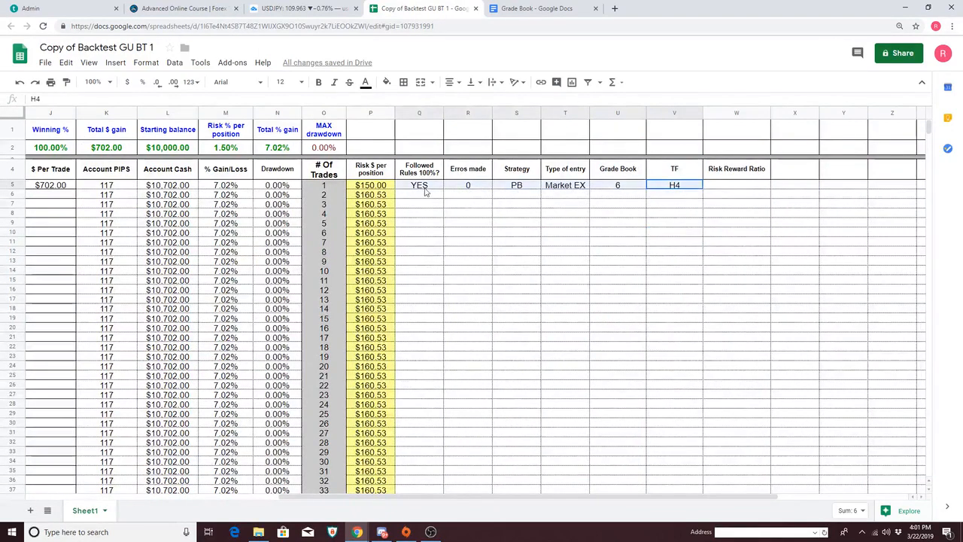
click(517, 233)
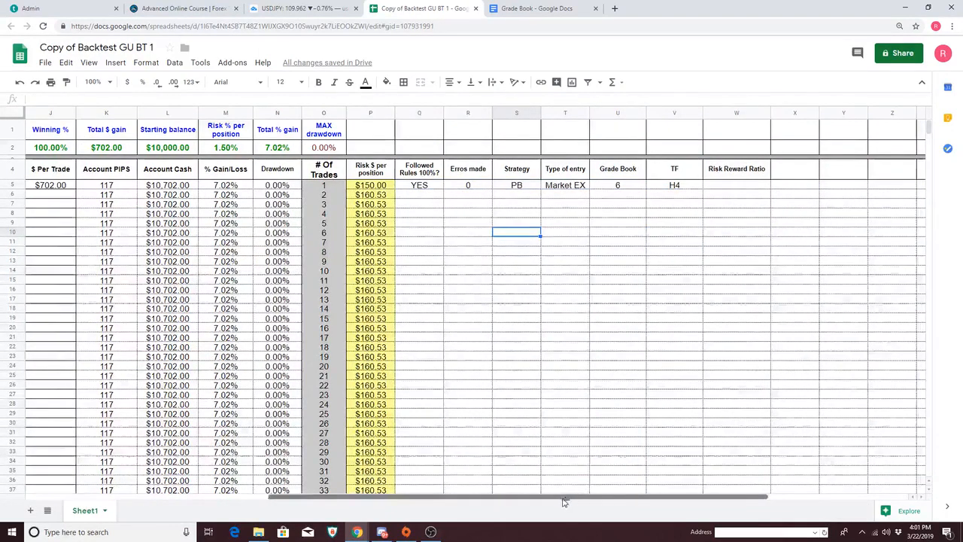
drag(565, 501, 540, 500)
click(503, 188)
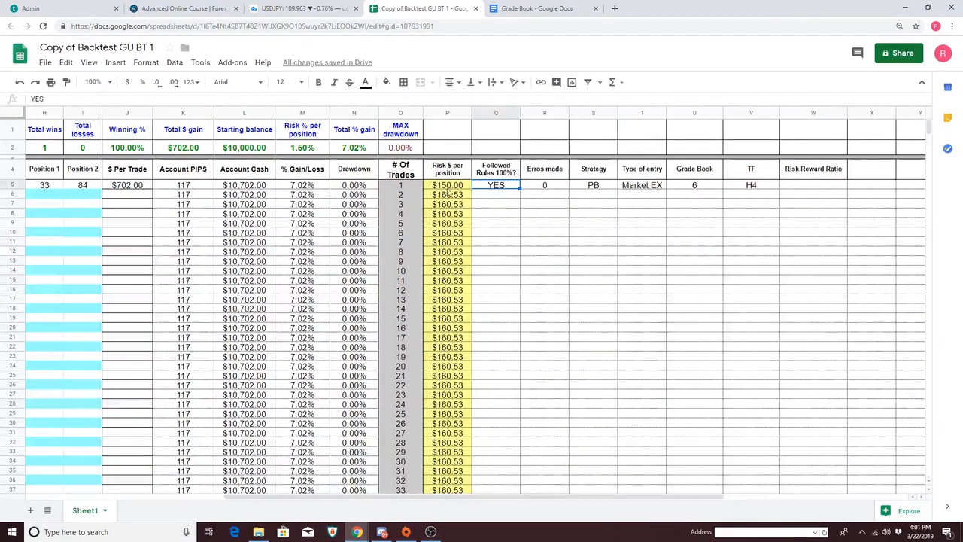
click(400, 147)
click(617, 408)
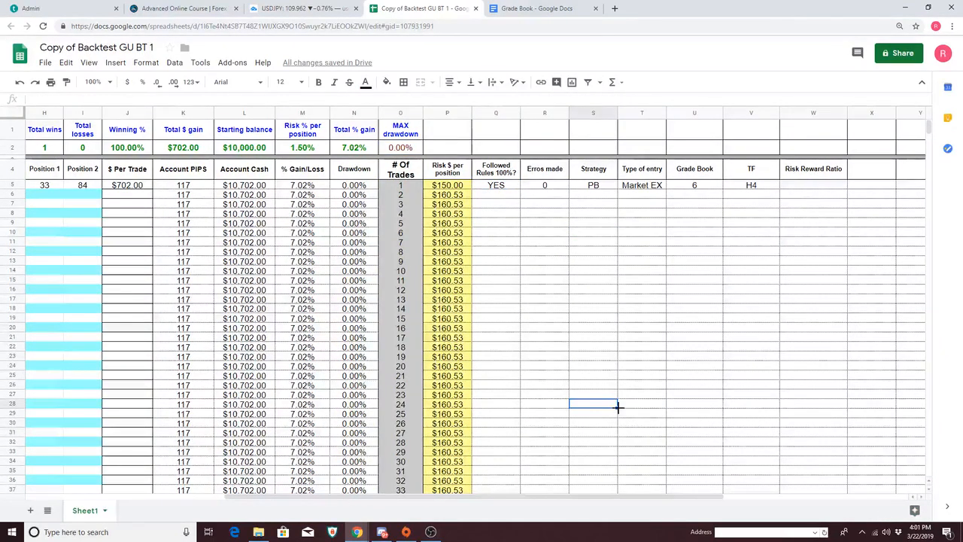
Step: Examine the Followed Rules 100%? column over the following trades, and look over the rest of the log back to its first columns
click(499, 197)
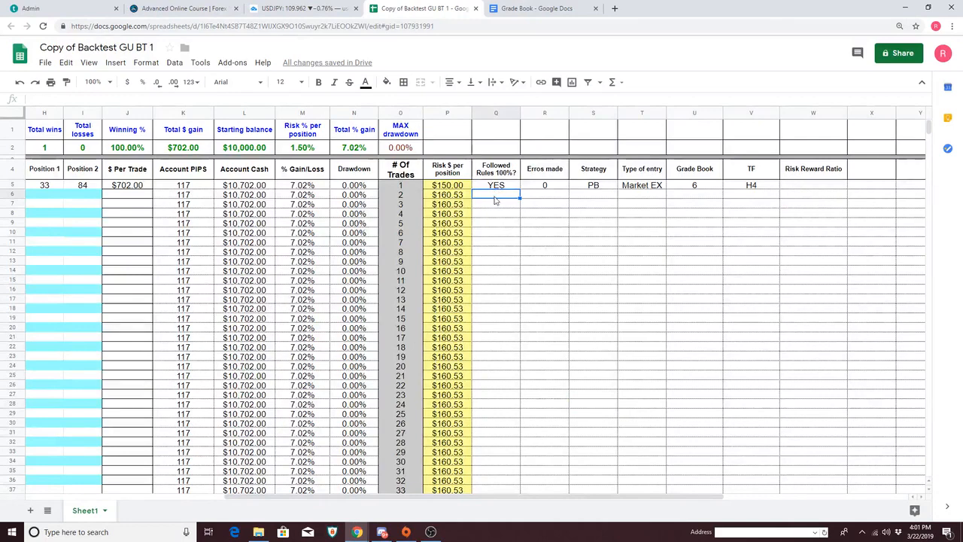
drag(499, 198, 511, 404)
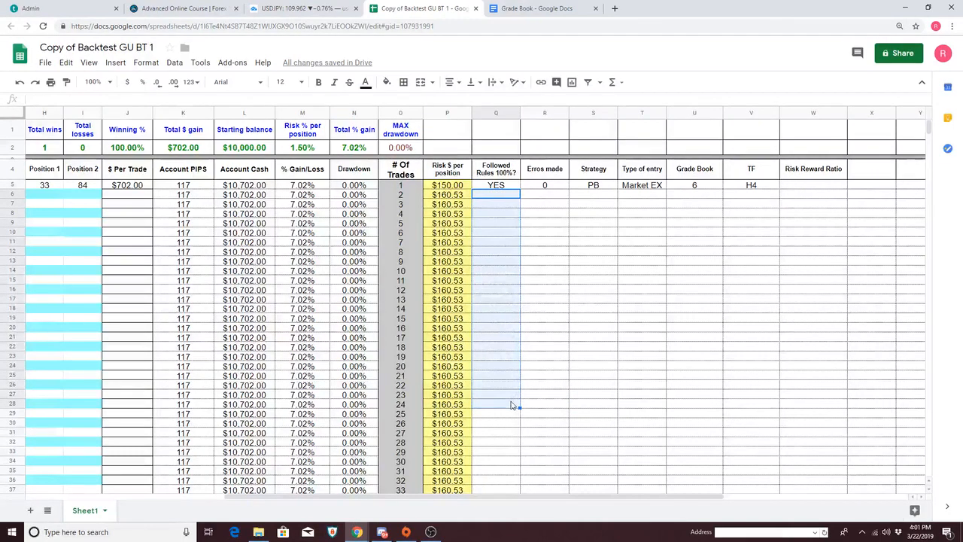
click(511, 405)
click(504, 188)
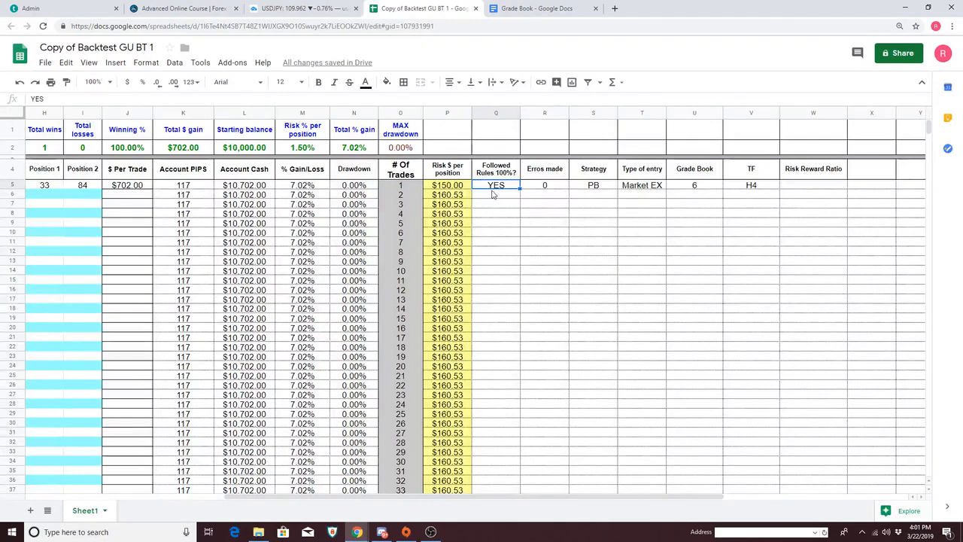
click(123, 219)
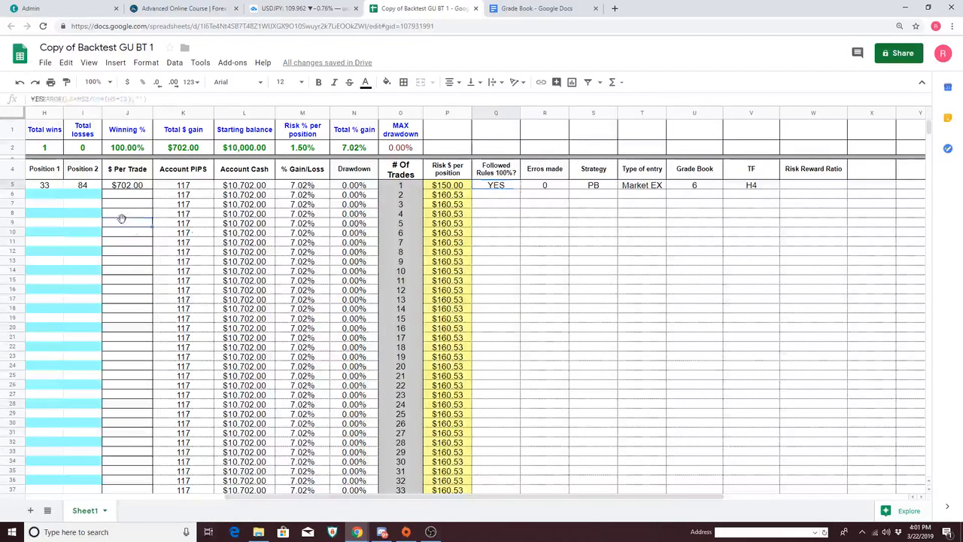
click(478, 219)
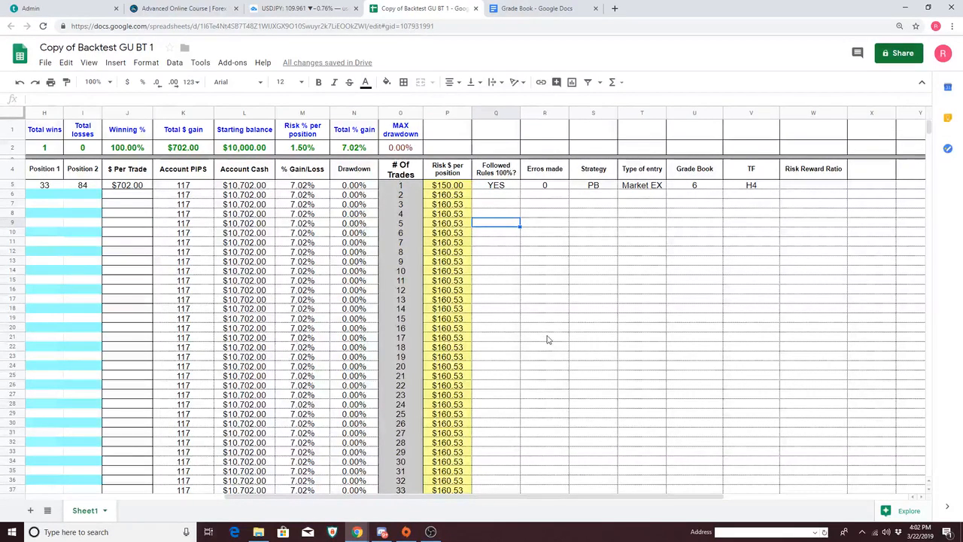
scroll(547, 385, down, 2)
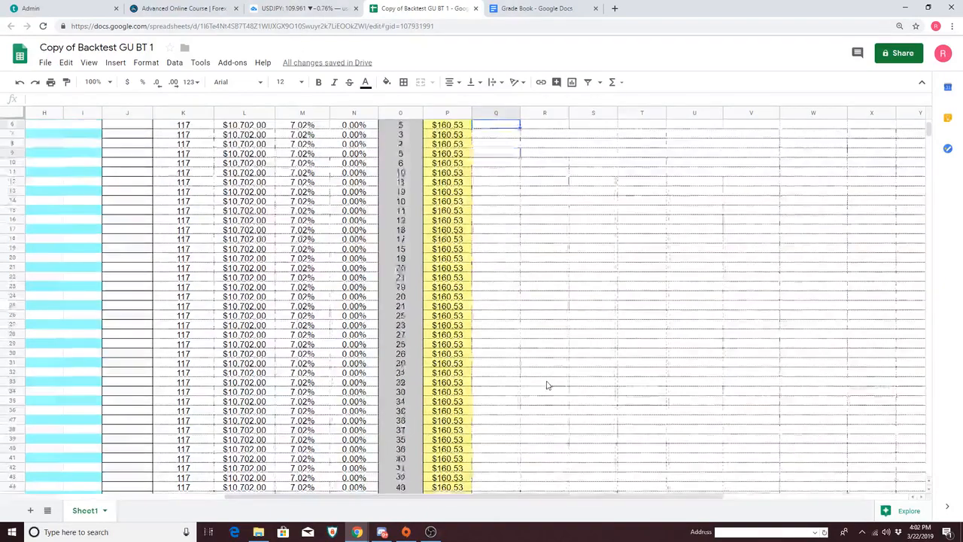
scroll(548, 385, up, 2)
drag(358, 497, 161, 502)
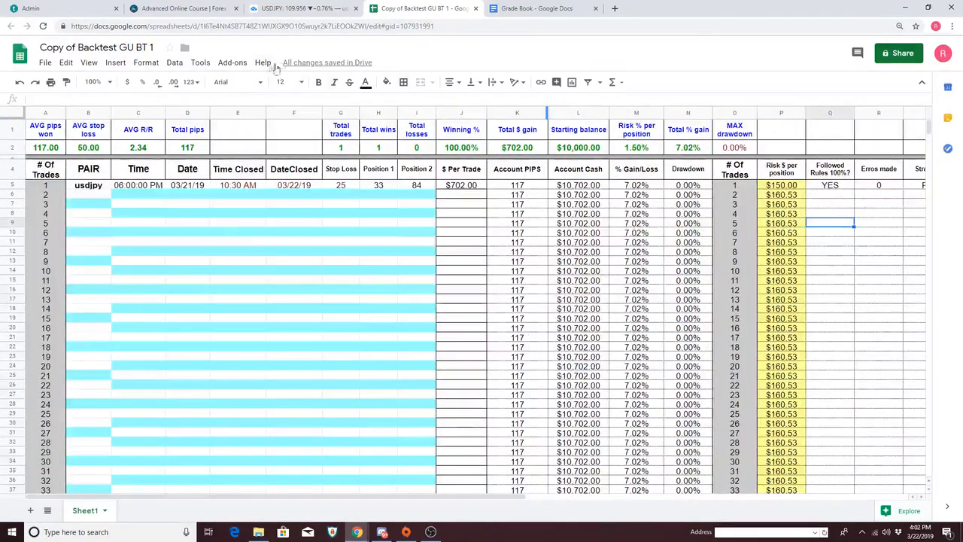